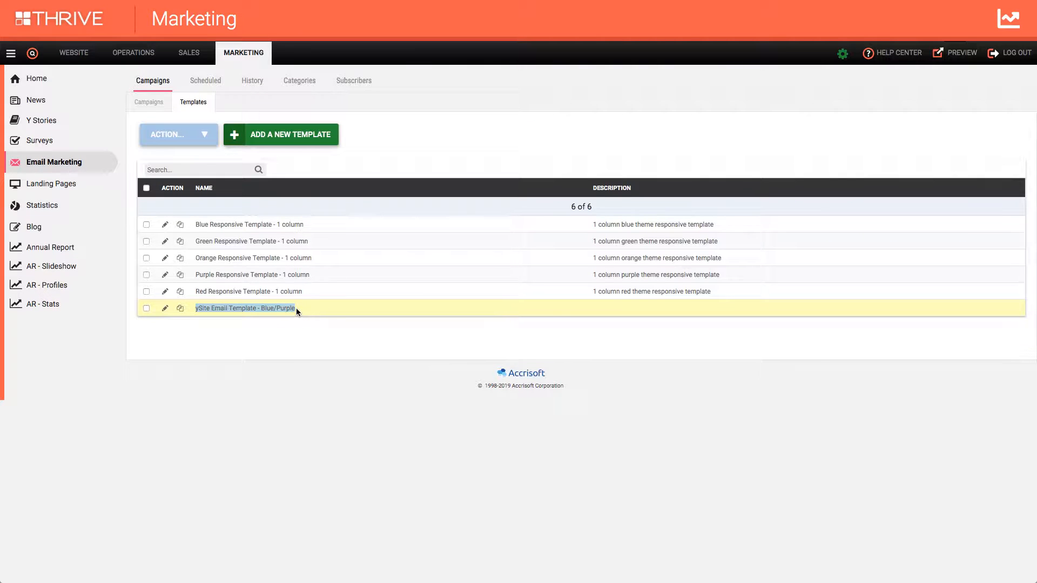
Open the "ySite Email Template - Blue/Purple" email template for editing and go to its HTML body.
click(278, 309)
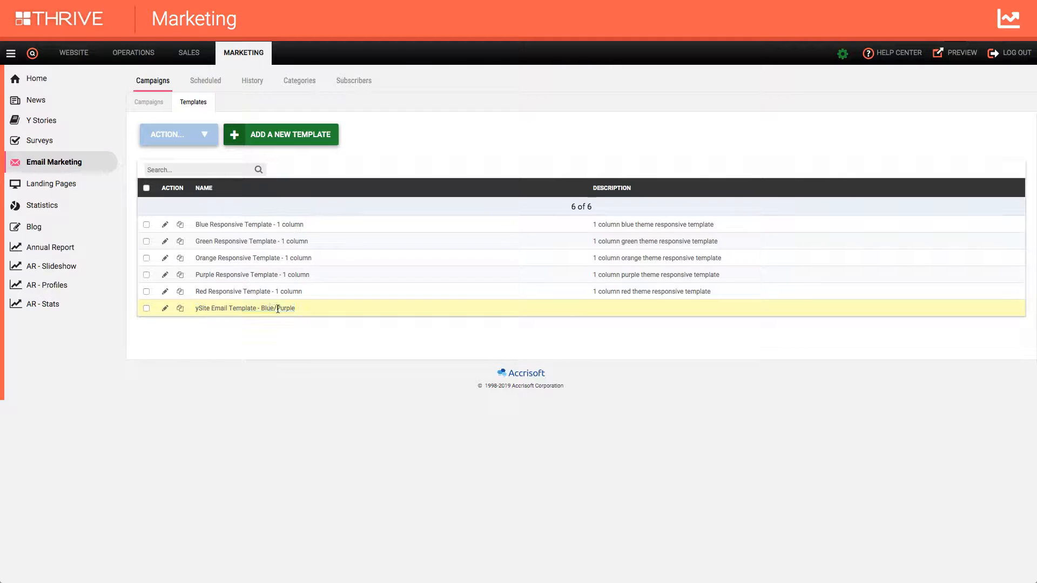
click(164, 309)
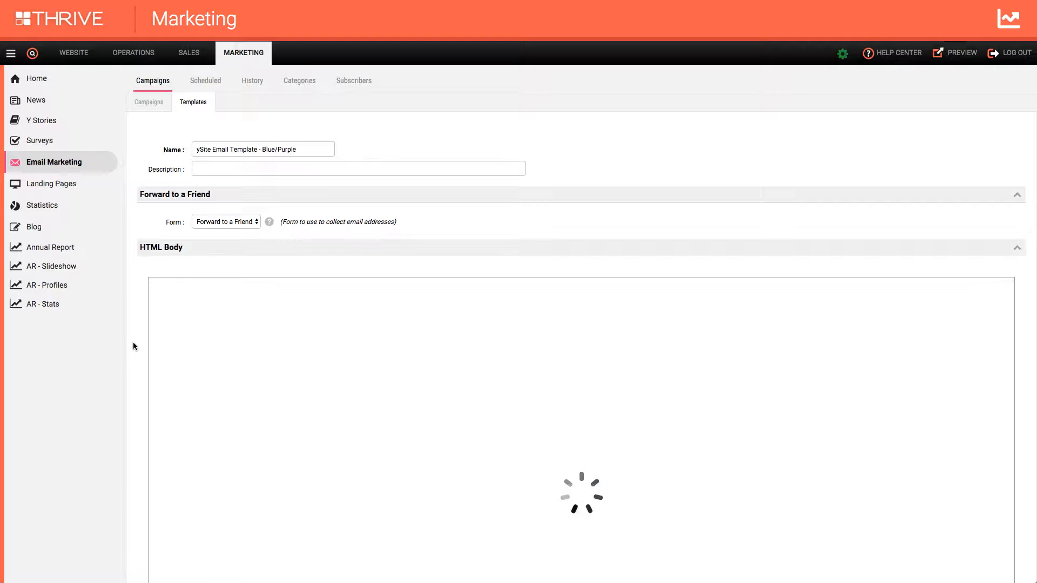
scroll(135, 346, down, 5)
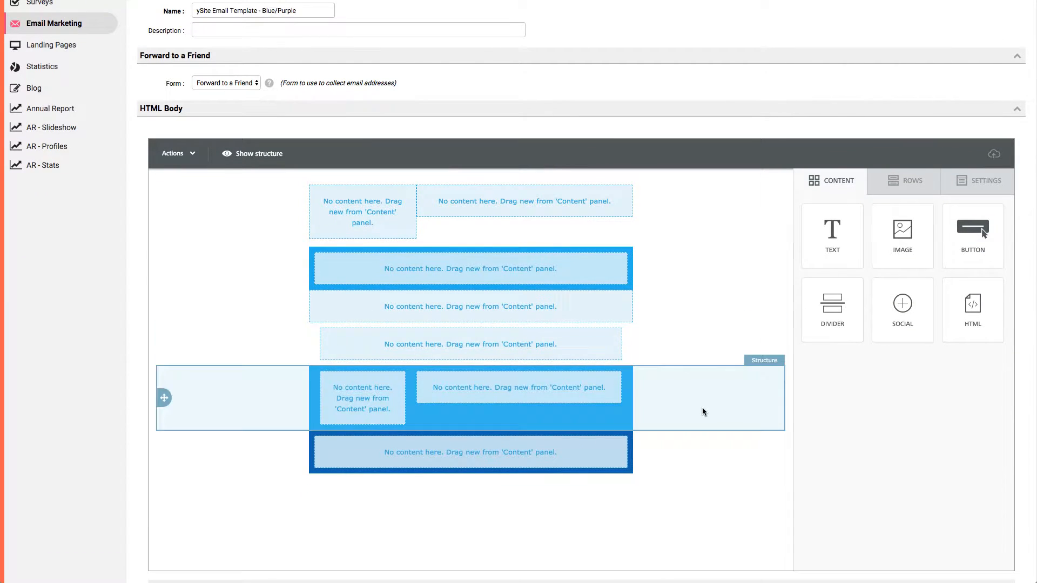
Look over the editor's row, settings and content options, and check the logo and layout of the existing YMCA template.
click(915, 186)
click(988, 187)
click(834, 181)
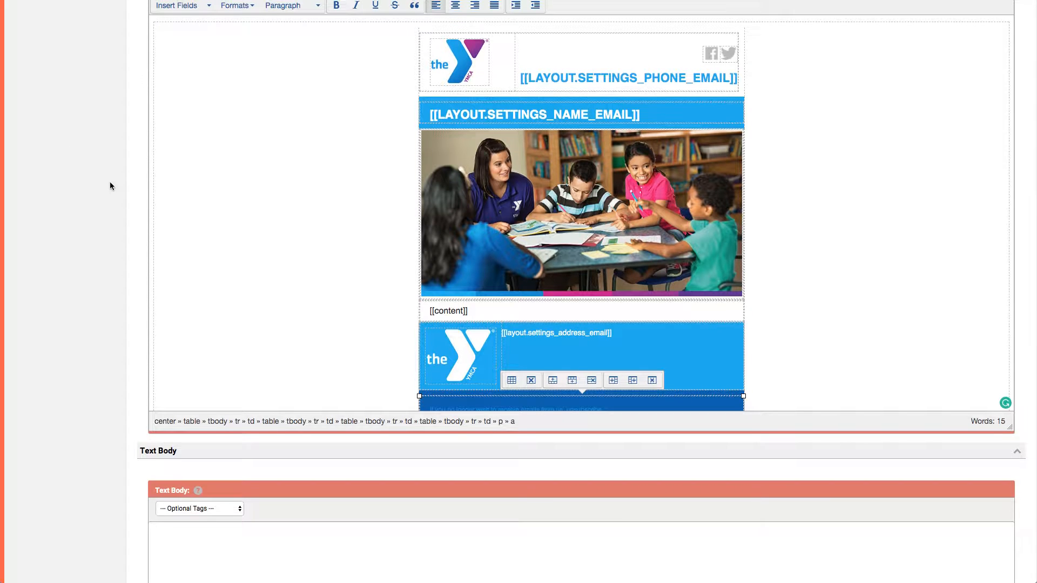
scroll(109, 182, up, 2)
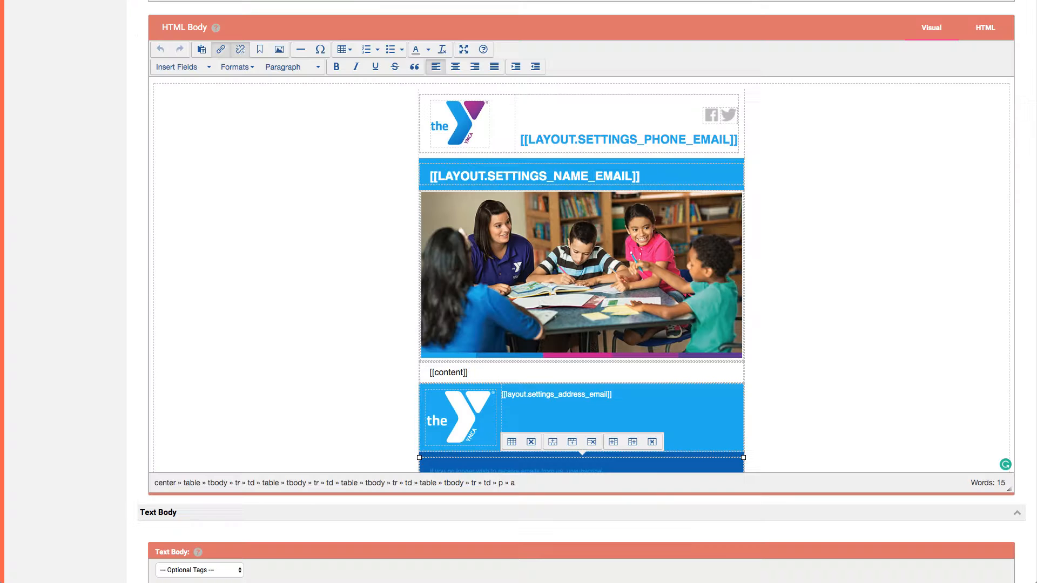
click(475, 126)
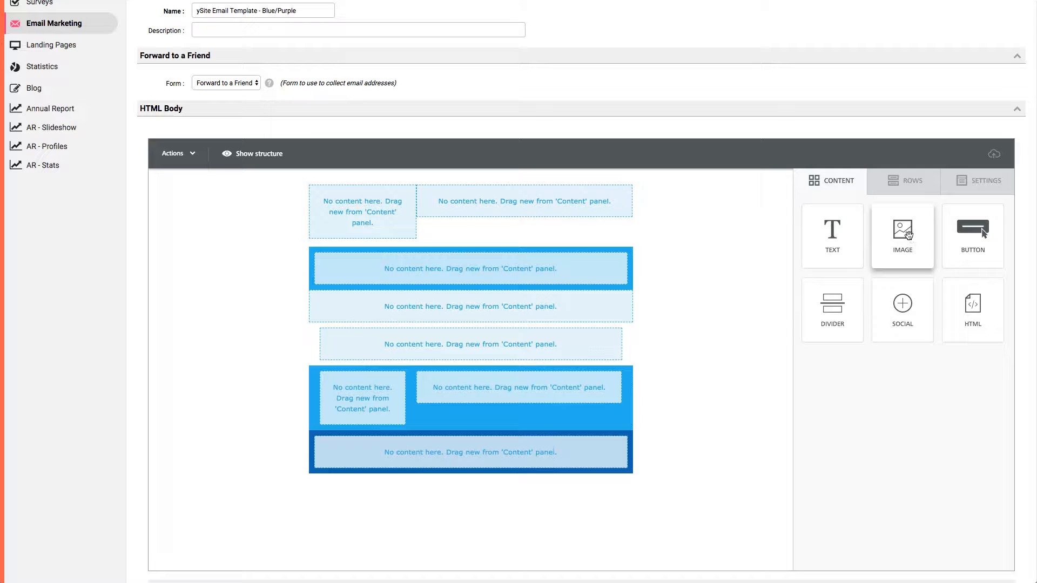
Add an image block to the first column of the header row and upload and insert blue-logo.jpg into it.
mouse_move(905, 240)
mouse_down()
mouse_move(562, 201)
mouse_move(342, 209)
mouse_move(383, 193)
mouse_move(374, 196)
mouse_up()
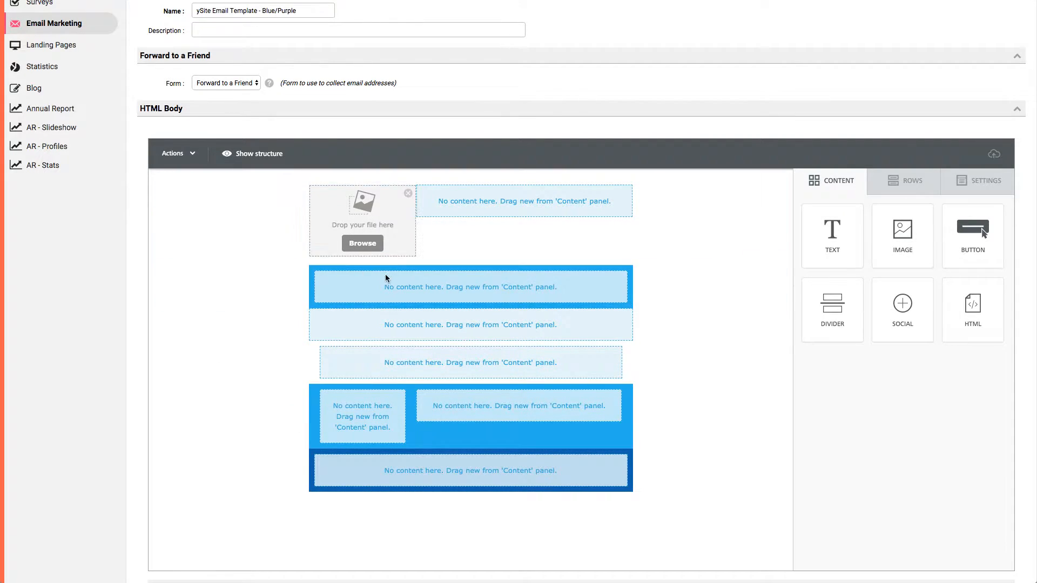
click(363, 245)
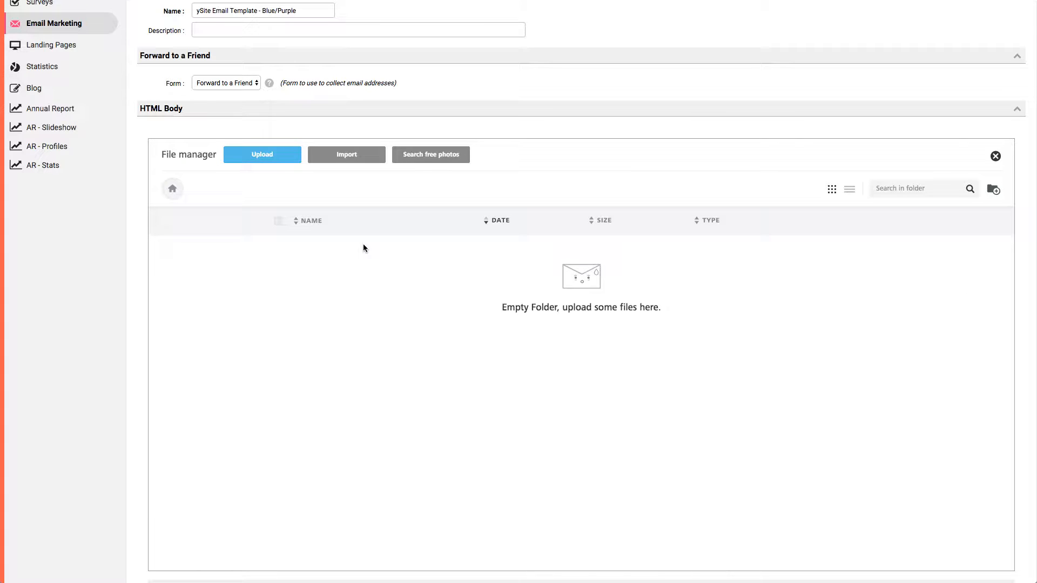
scroll(387, 320, down, 2)
scroll(390, 331, down, 3)
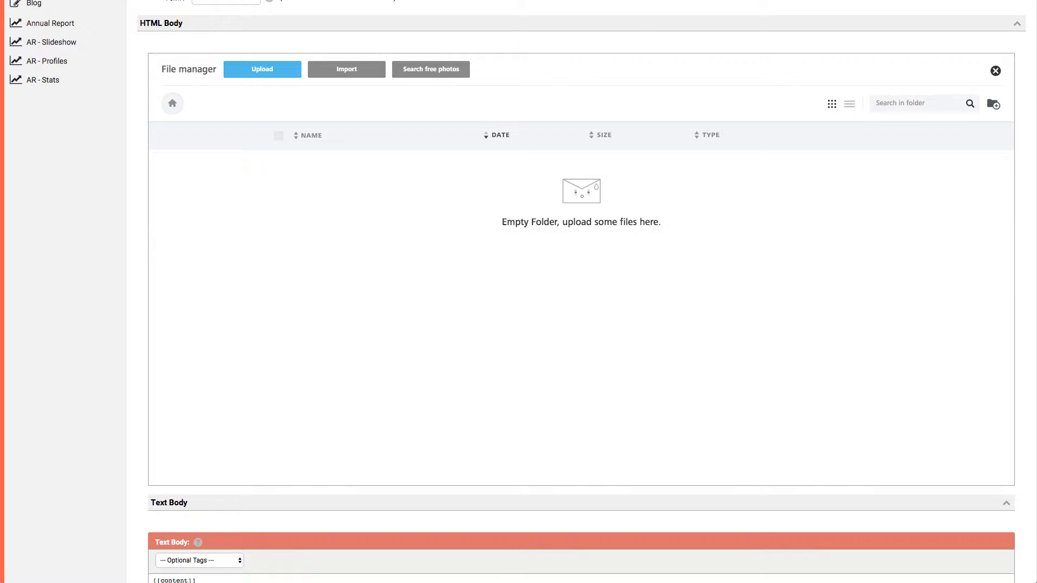
drag(1036, 221, 561, 229)
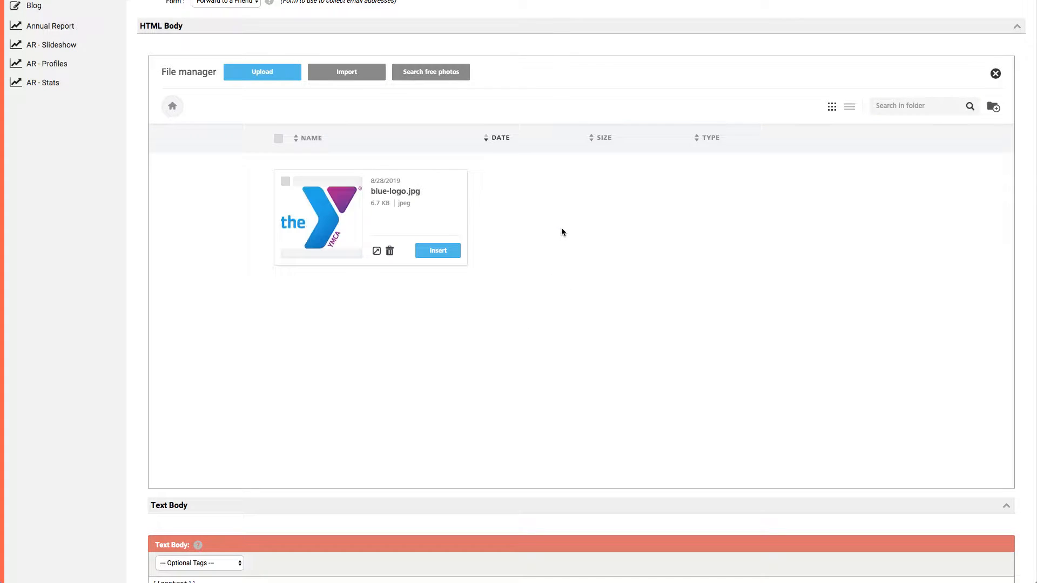
click(442, 251)
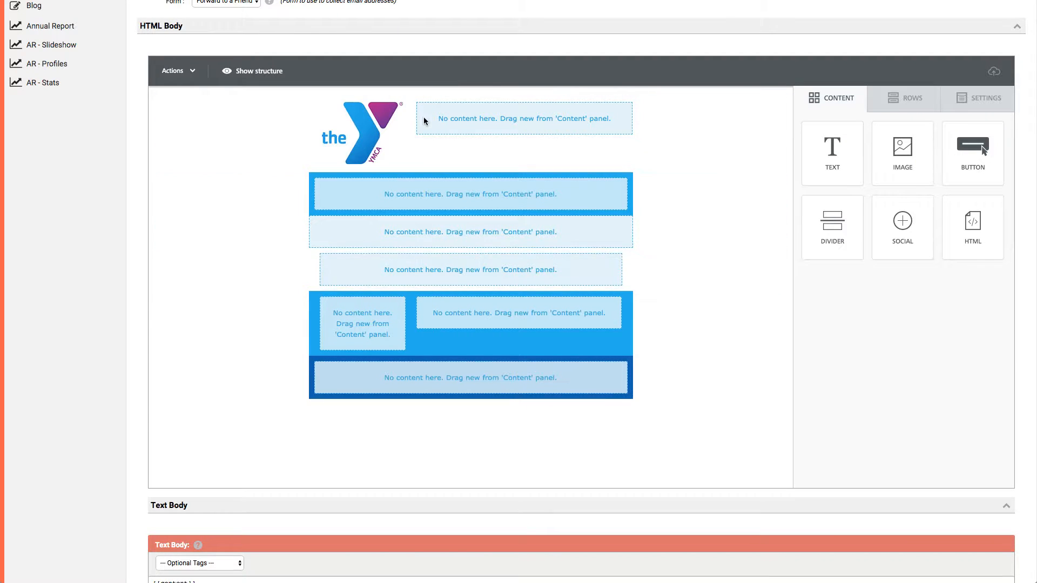
Examine the logo image's content properties, including width, alignment, alternate text, image link and padding.
scroll(384, 136, up, 1)
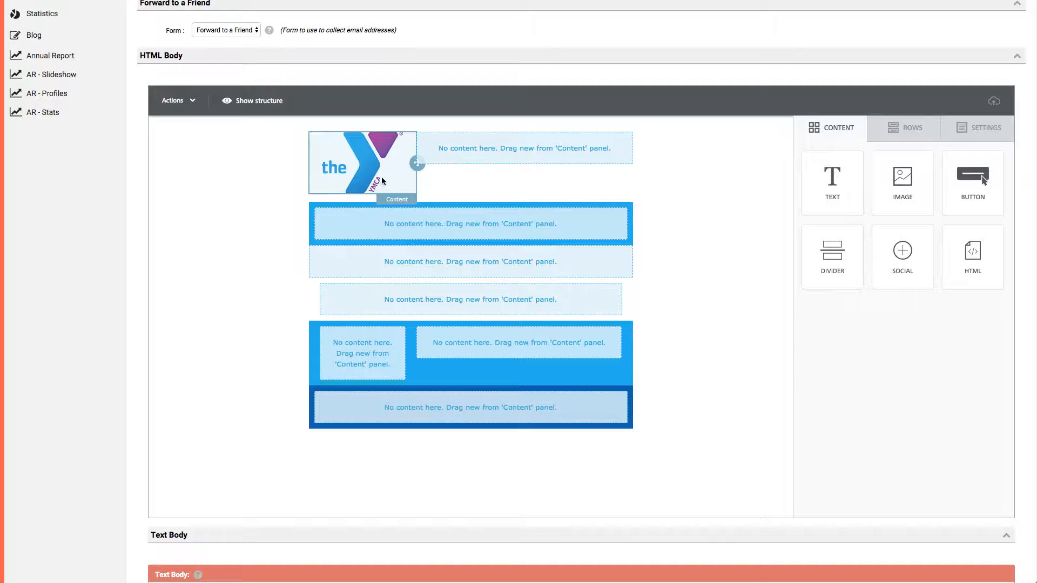
click(365, 171)
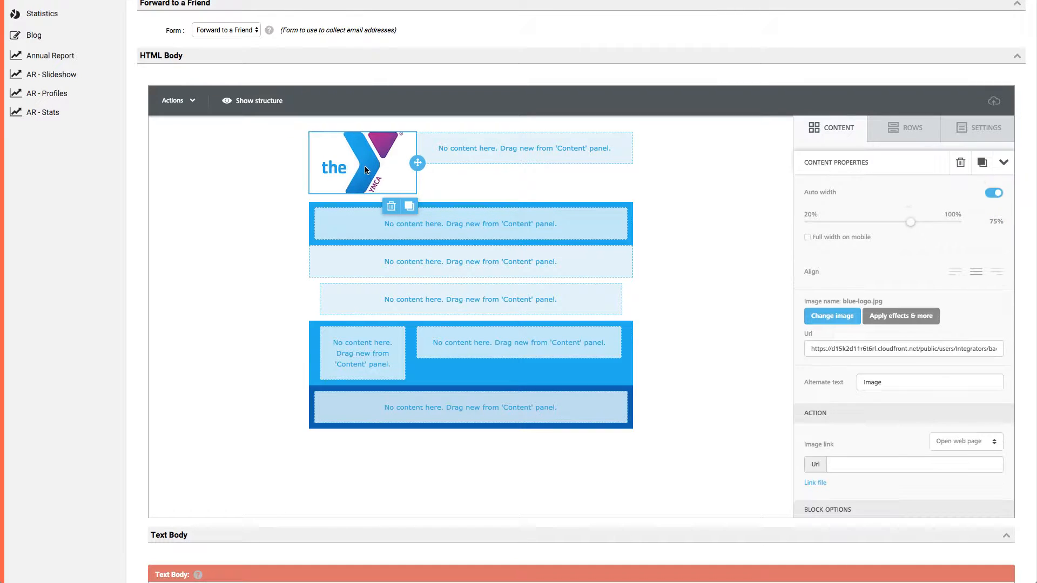
scroll(865, 226, up, 1)
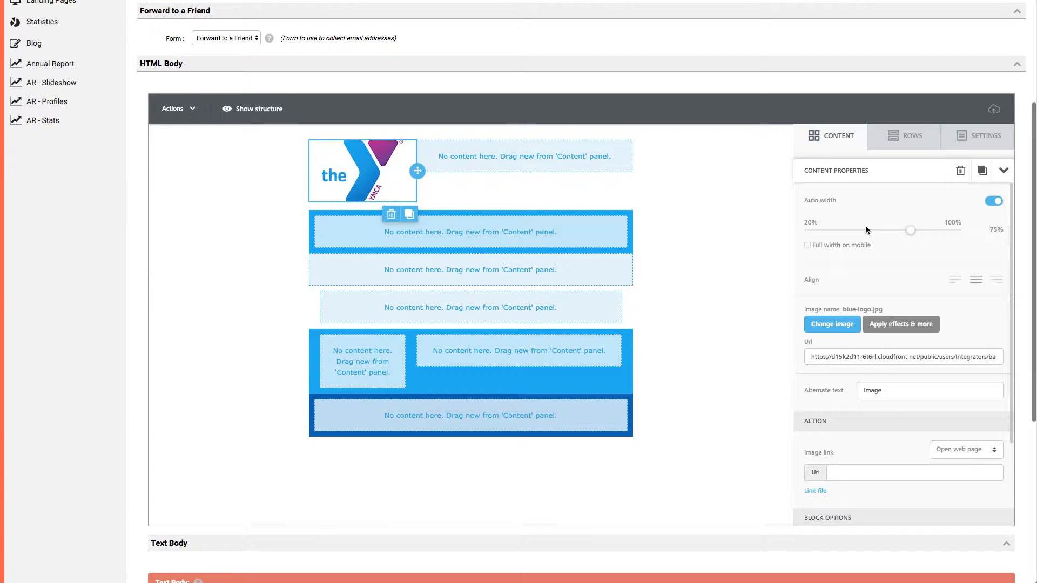
scroll(704, 285, down, 1)
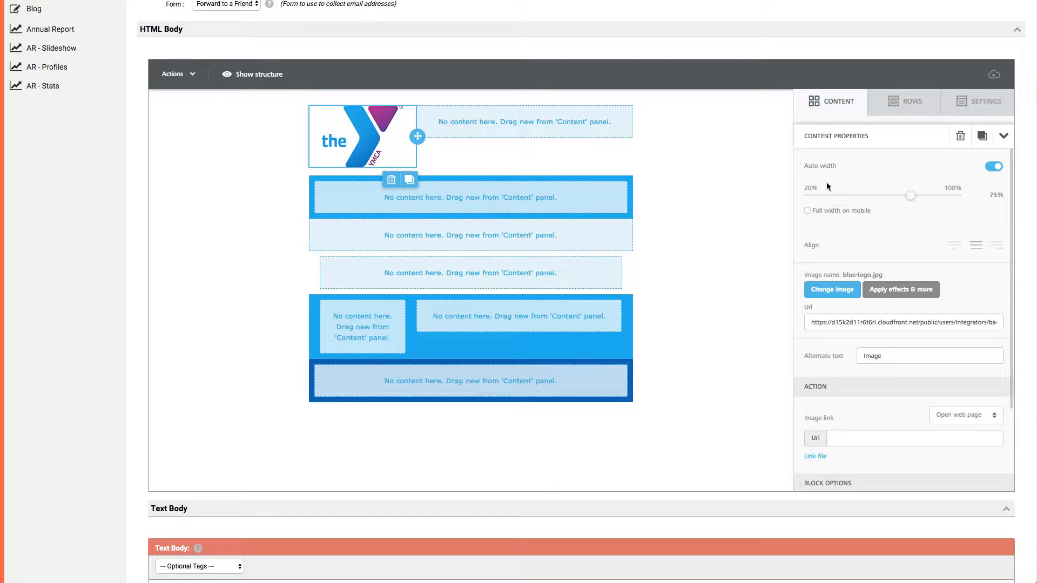
scroll(892, 226, down, 1)
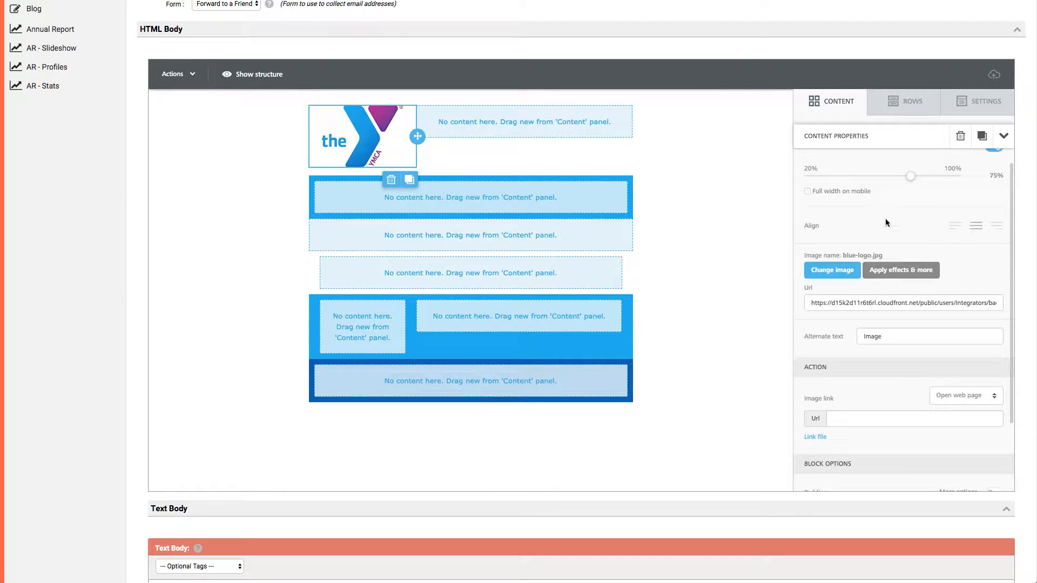
scroll(886, 222, down, 3)
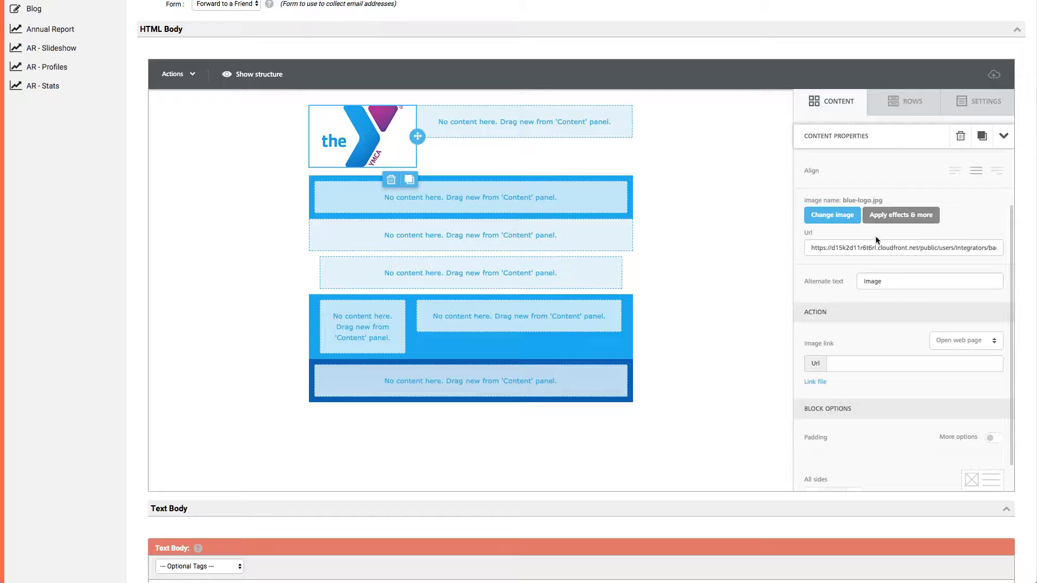
scroll(876, 237, down, 1)
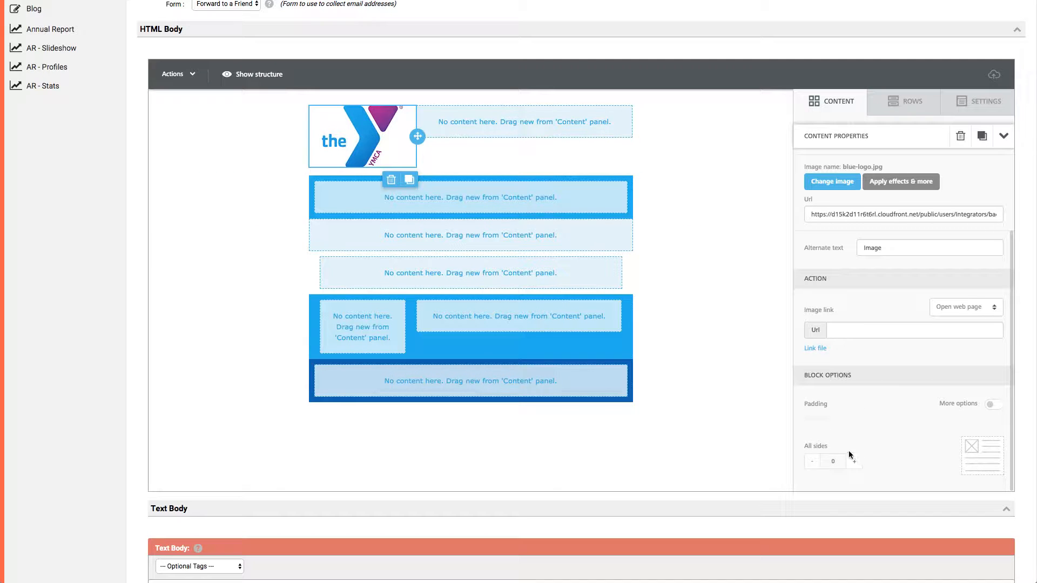
scroll(864, 335, up, 10)
scroll(75, 374, down, 3)
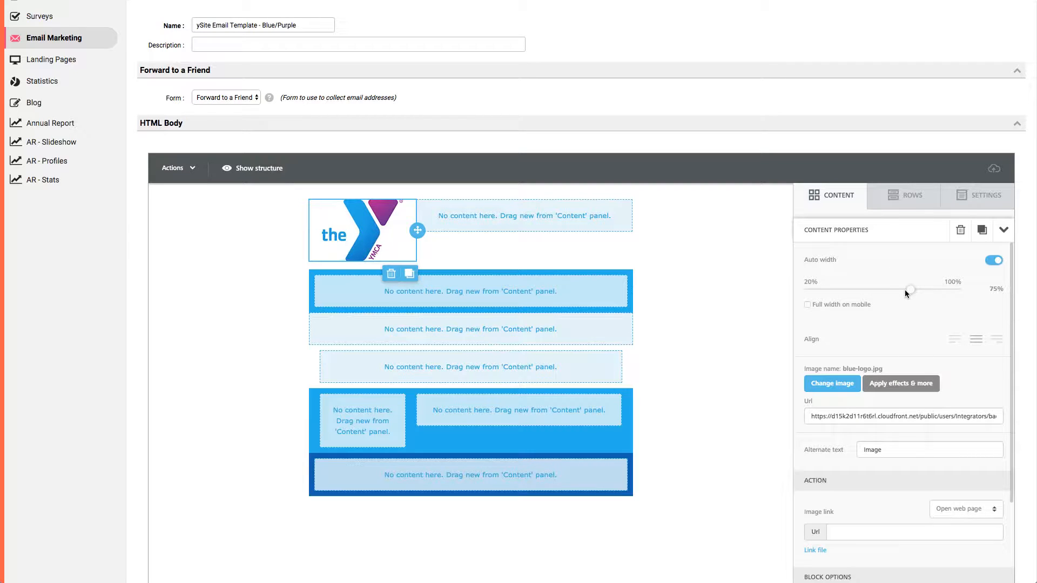
Turn off auto width for the logo image, reduce its width to 50% and align it left.
click(989, 263)
drag(910, 290, 866, 290)
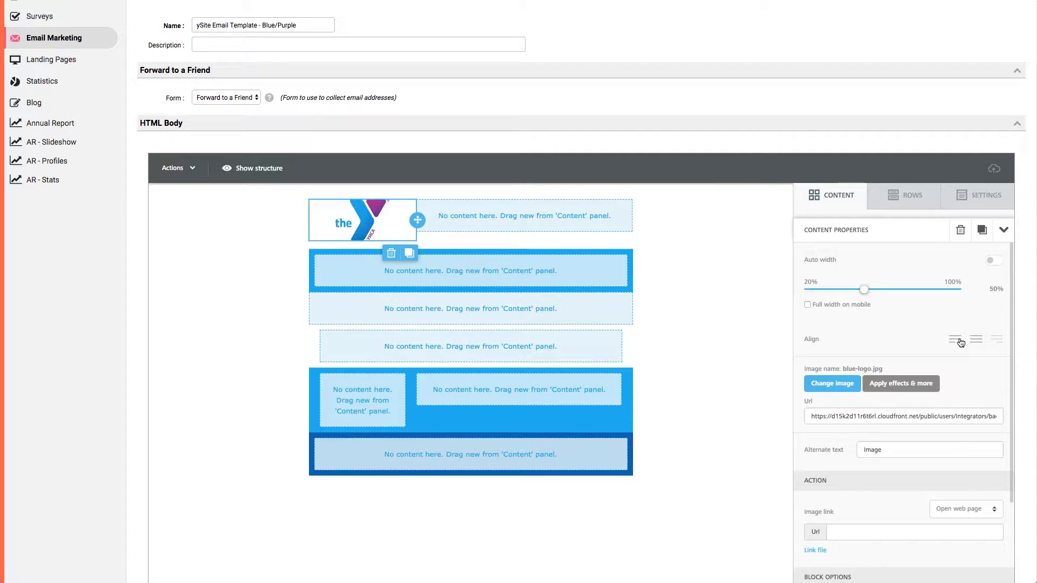
click(954, 339)
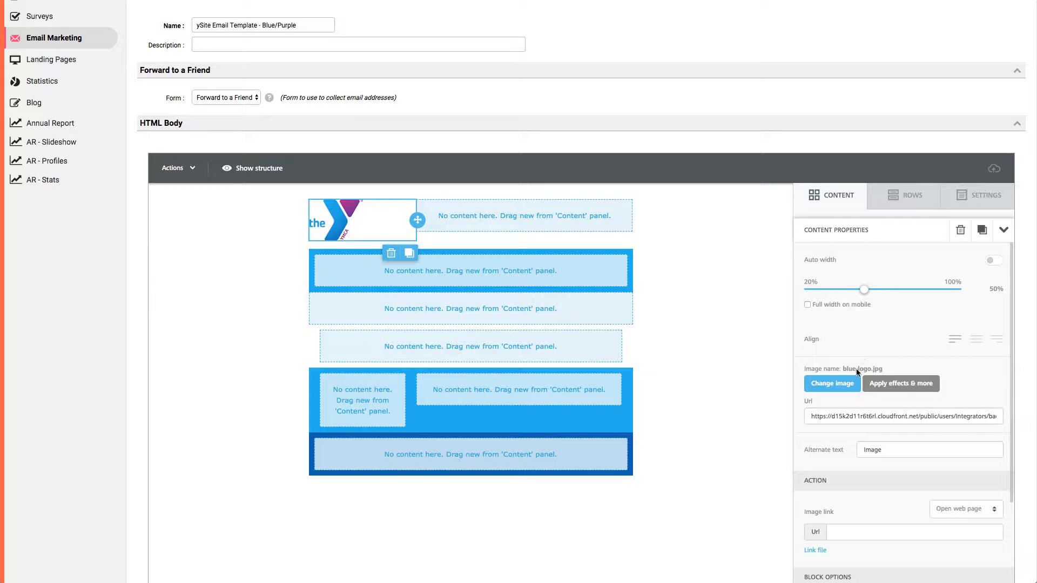
Enable the separate per-side padding options for the logo image block.
scroll(849, 380, down, 5)
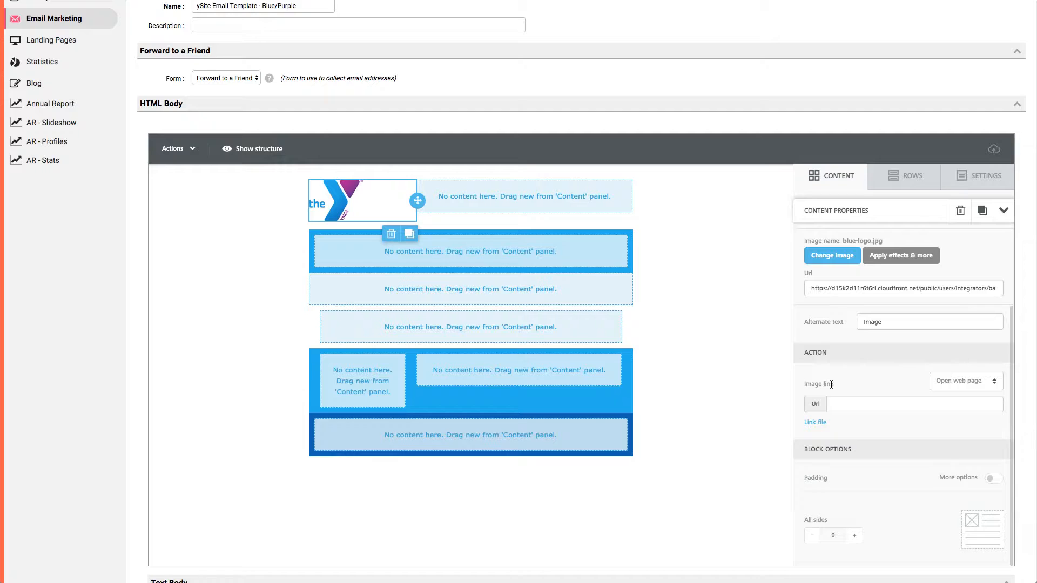
scroll(834, 384, down, 1)
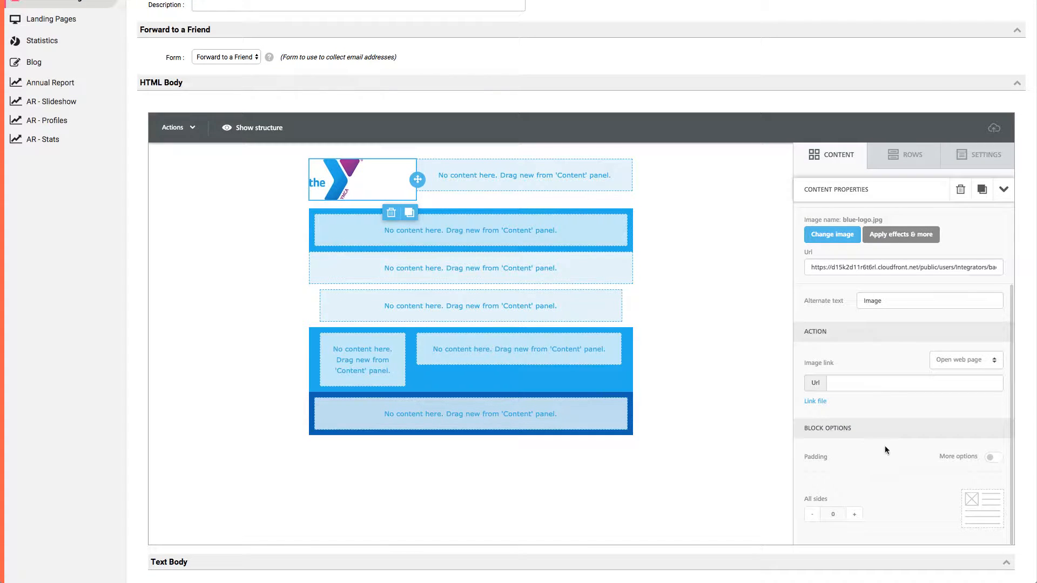
click(993, 459)
scroll(909, 445, down, 3)
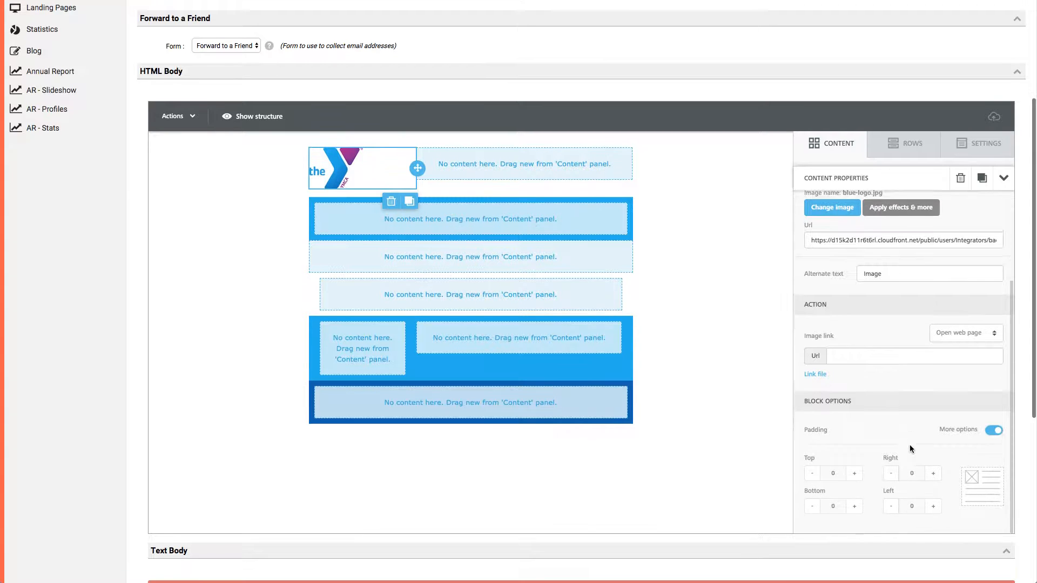
click(993, 338)
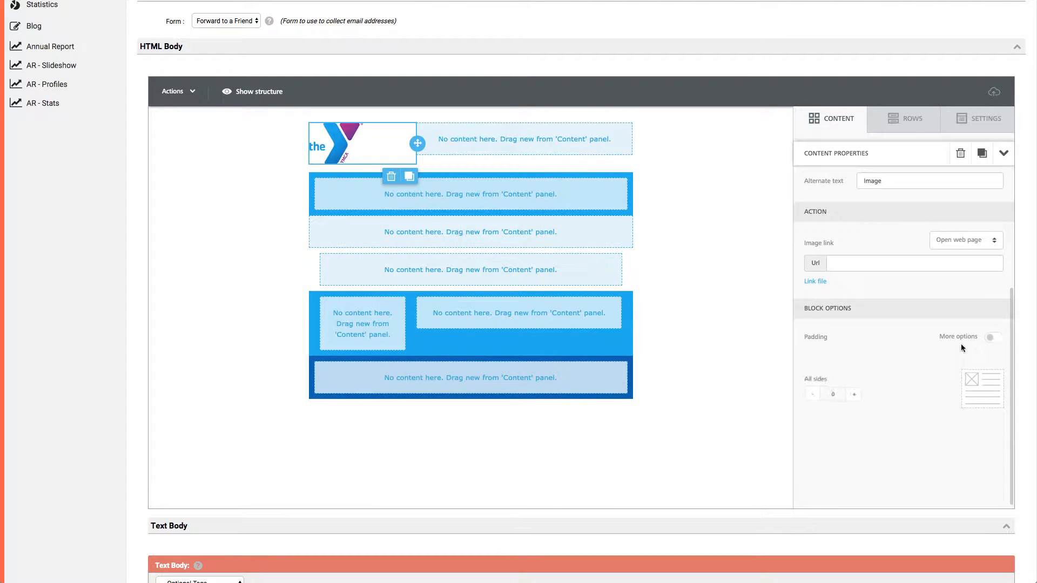
click(993, 337)
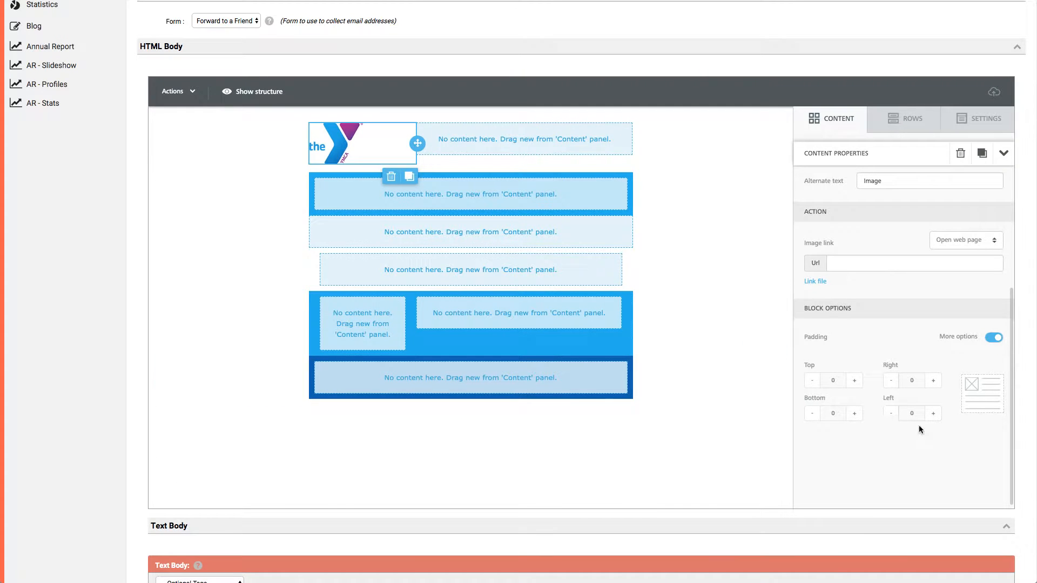
Try a top and bottom padding of 10 on the logo image, and reset both to 0.
click(858, 382)
click(858, 382)
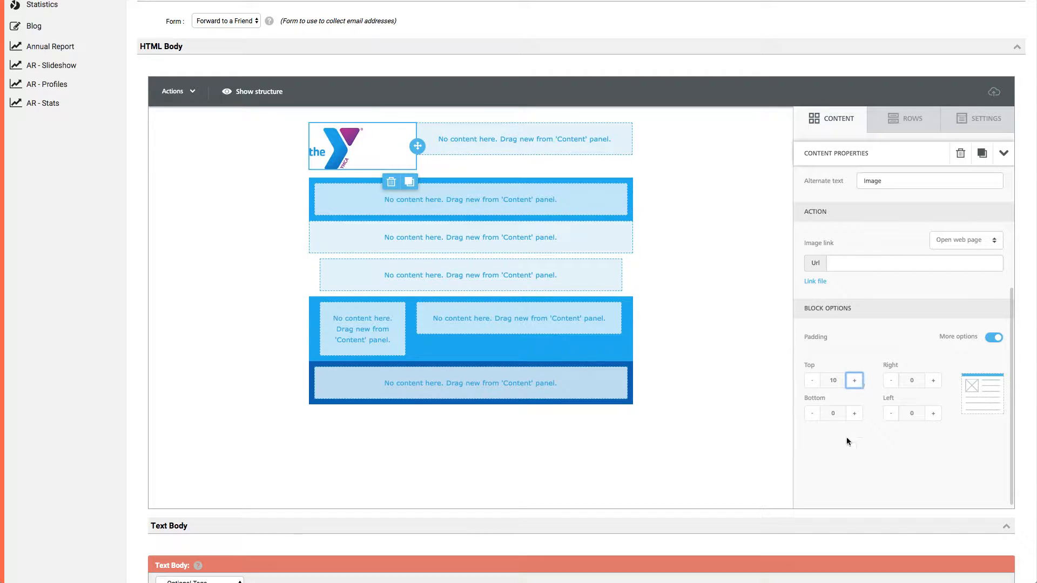
click(858, 414)
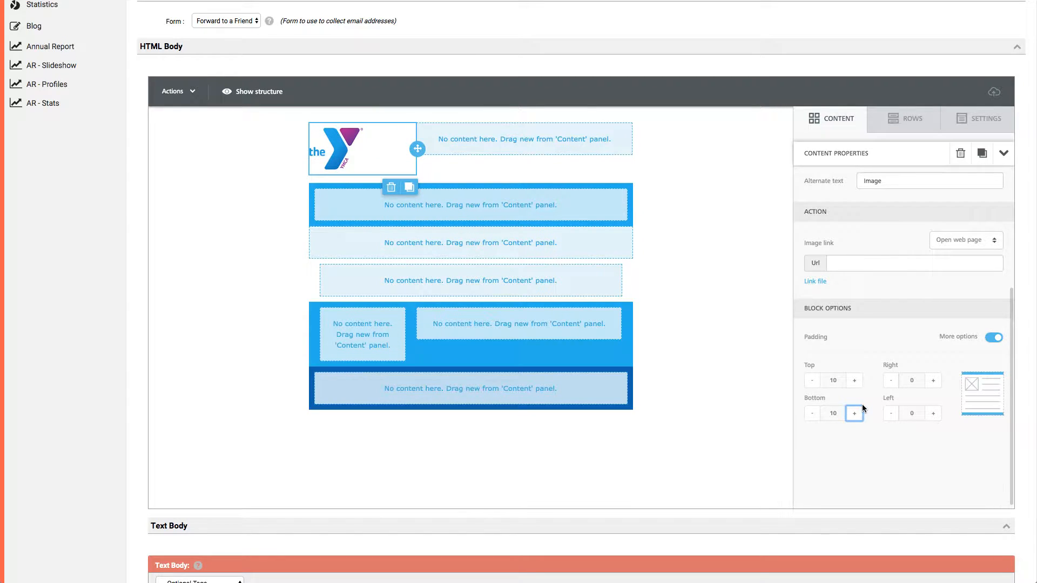
click(812, 413)
click(811, 414)
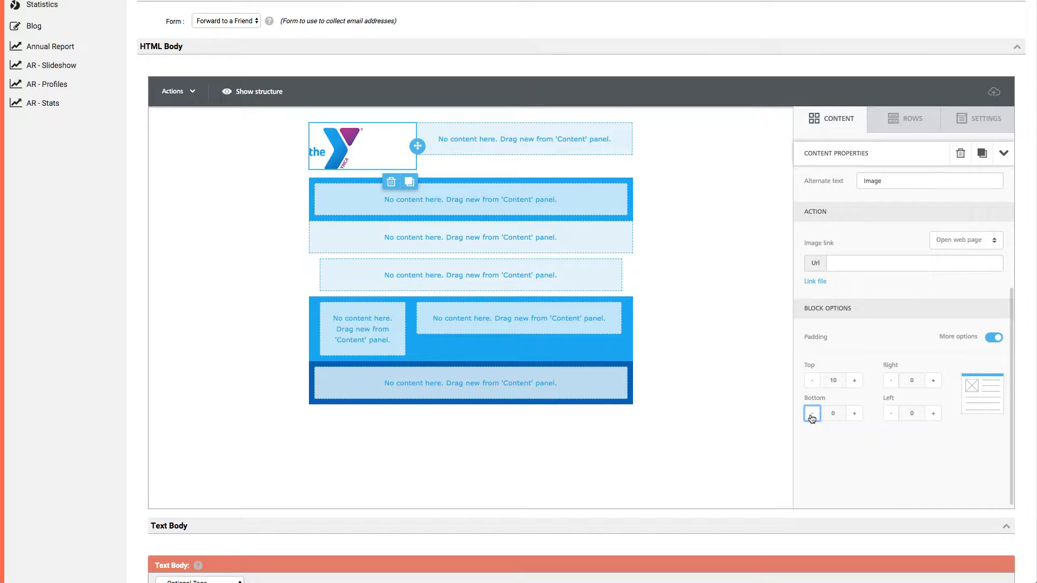
click(812, 381)
click(812, 381)
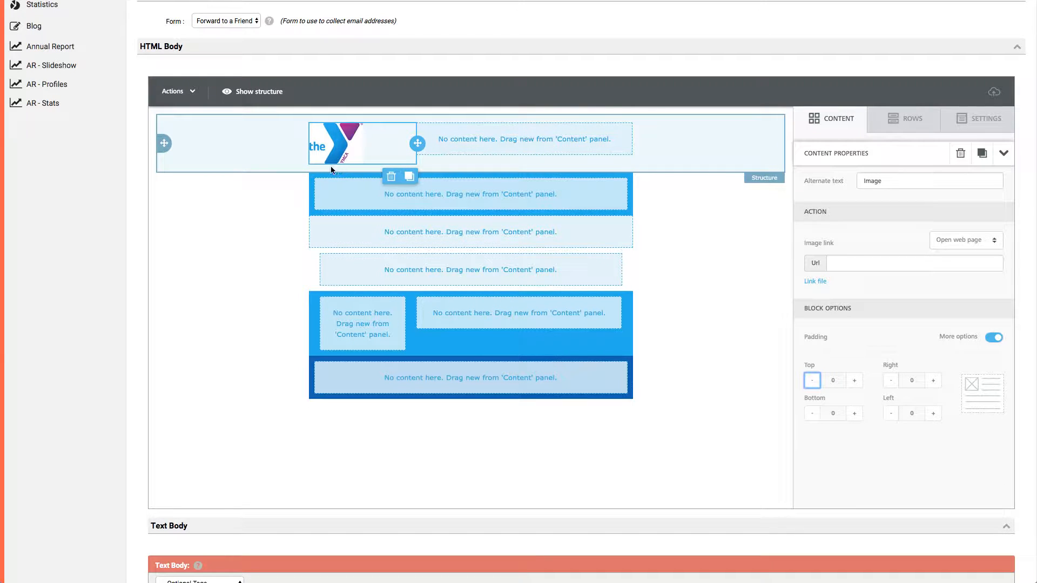
Set the left padding of column 1 in the header row to 10 and return to the content blocks.
click(671, 154)
click(704, 173)
scroll(896, 367, down, 1)
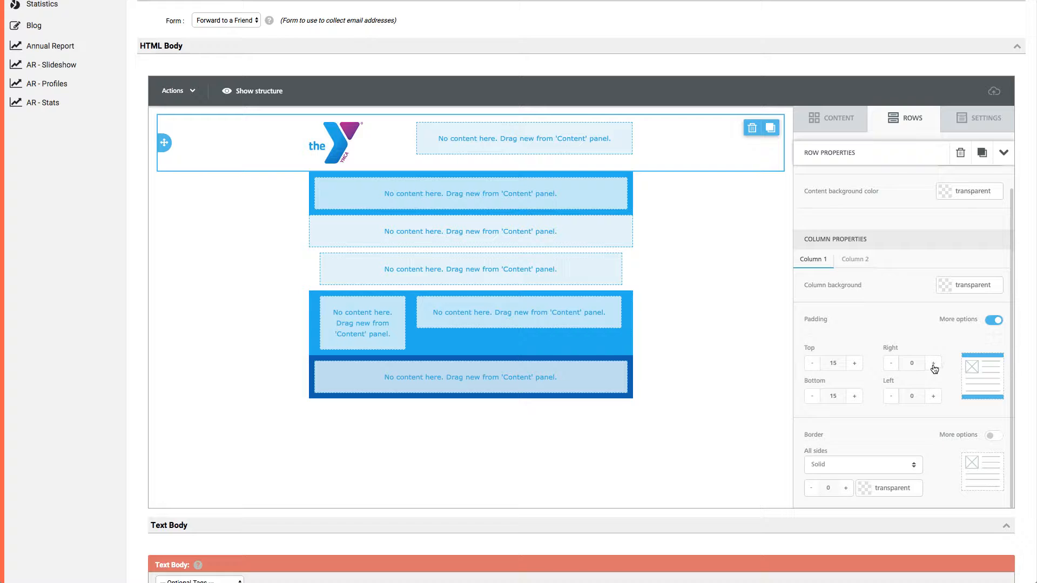
click(933, 398)
click(933, 398)
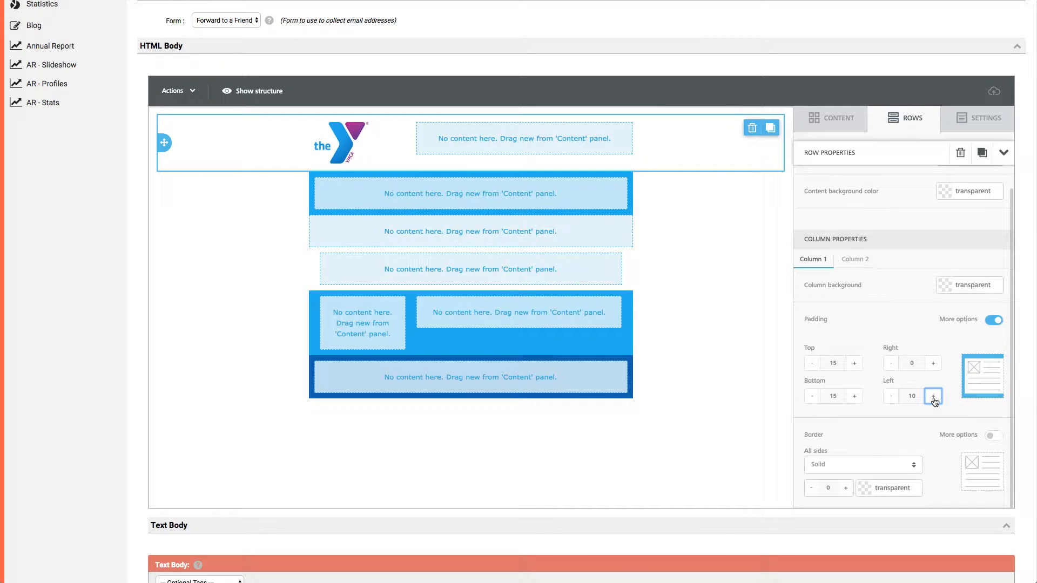
click(829, 128)
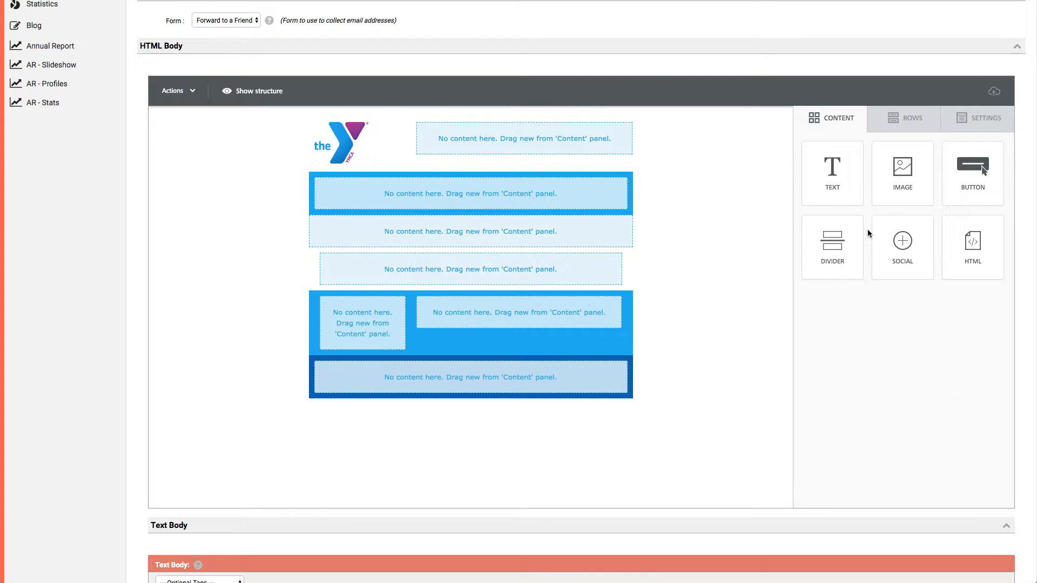
Set the header logo image's width to 55% and return to the content blocks.
click(344, 135)
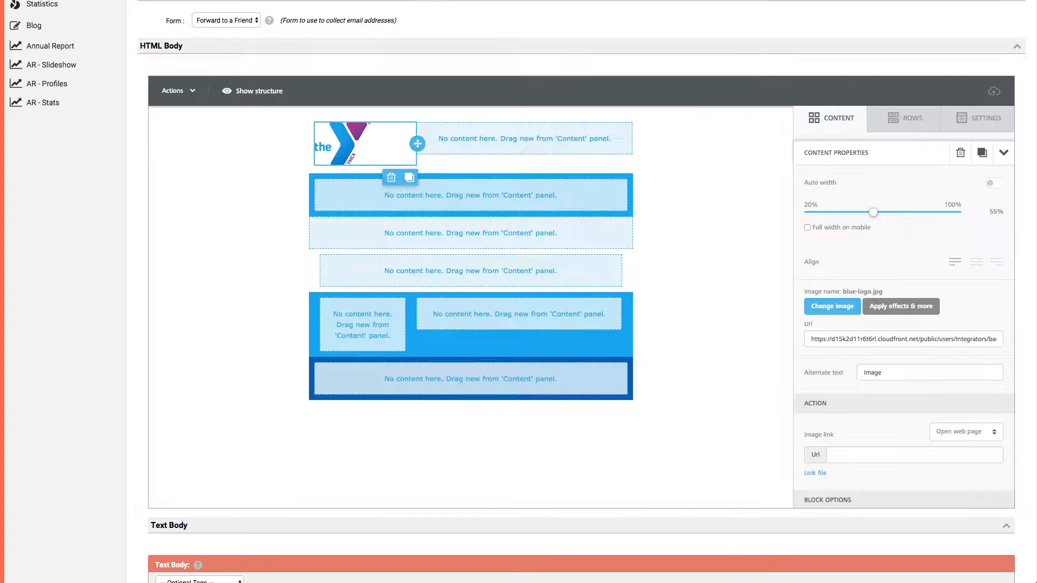
click(811, 126)
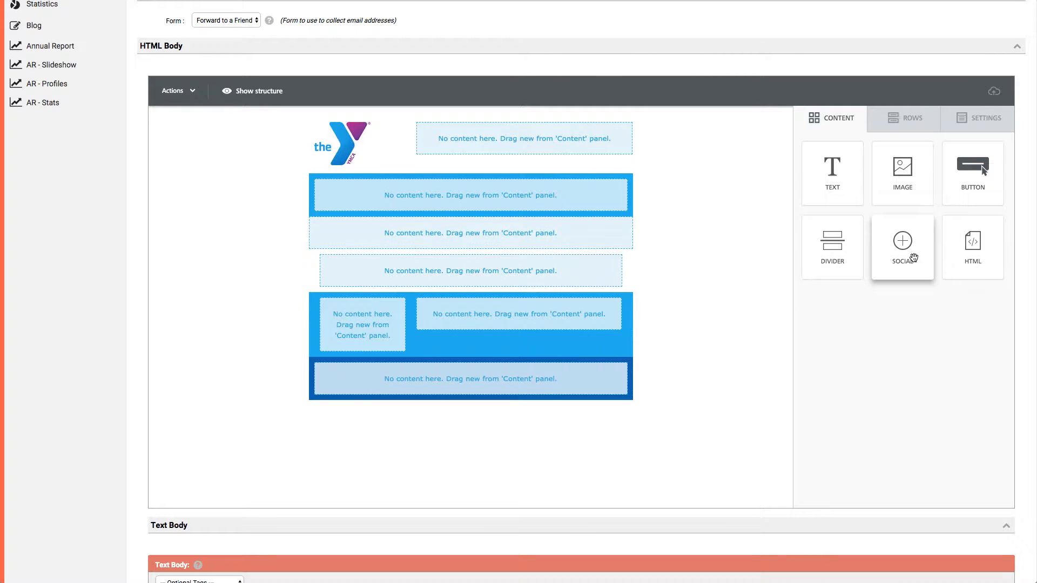
Add a social icons block to the header row's second column and change its icon collection to the light grey square set.
mouse_move(911, 257)
mouse_down()
mouse_move(772, 201)
mouse_move(528, 134)
mouse_up()
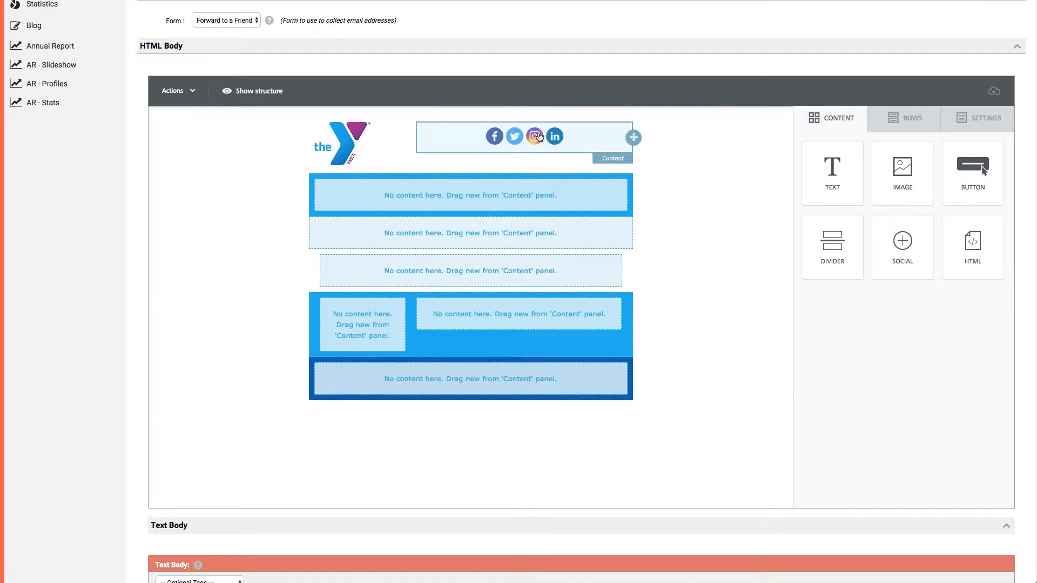
click(575, 136)
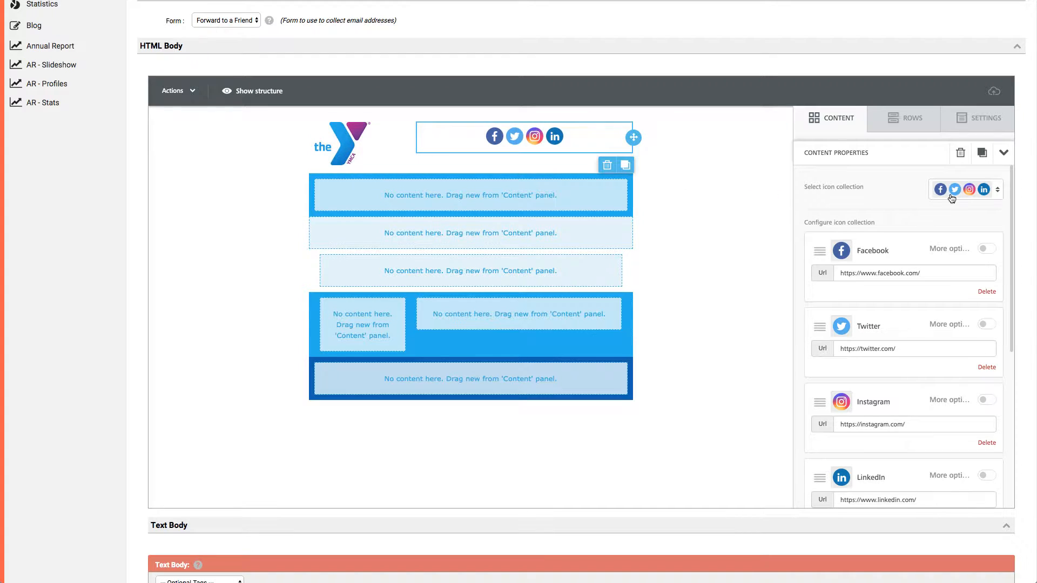
click(978, 193)
scroll(949, 265, down, 3)
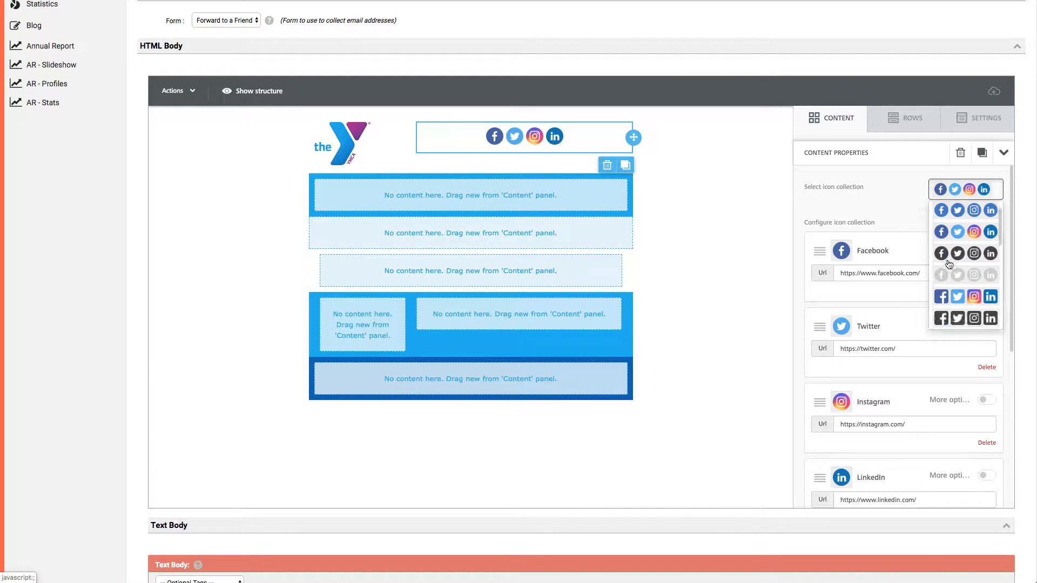
scroll(964, 267, down, 3)
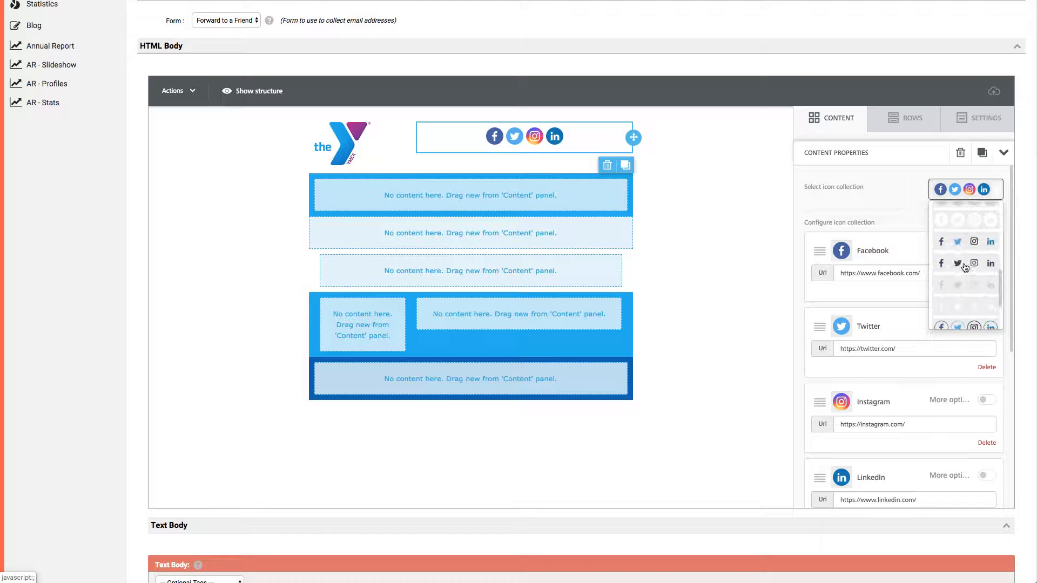
scroll(965, 268, down, 5)
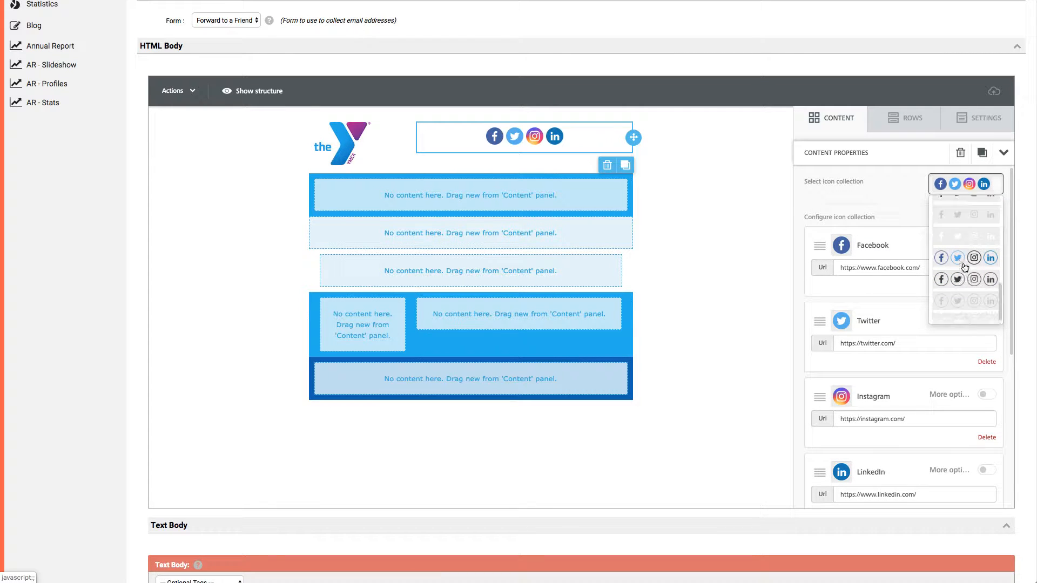
scroll(964, 266, up, 1)
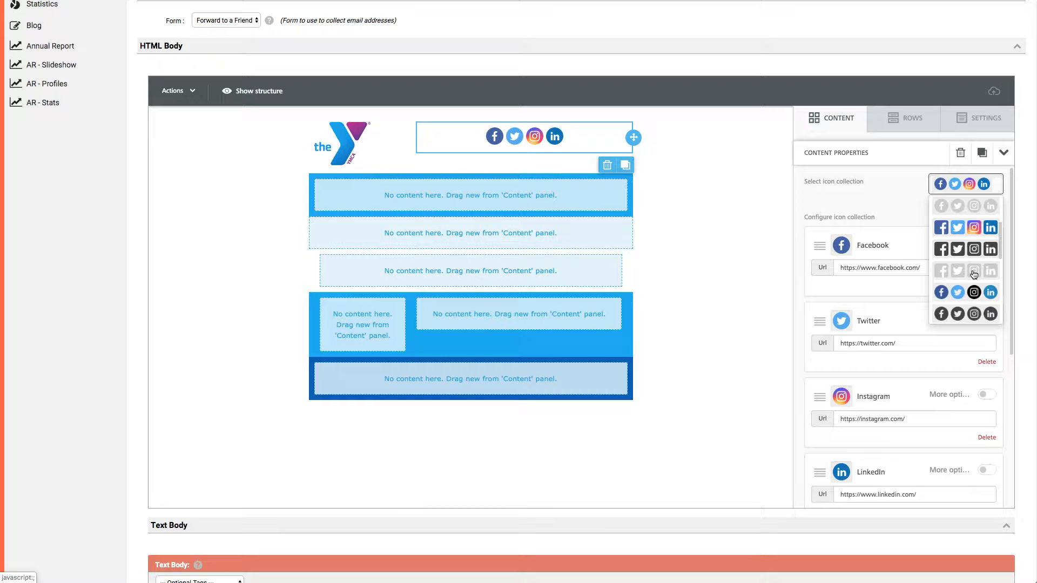
click(973, 272)
click(901, 189)
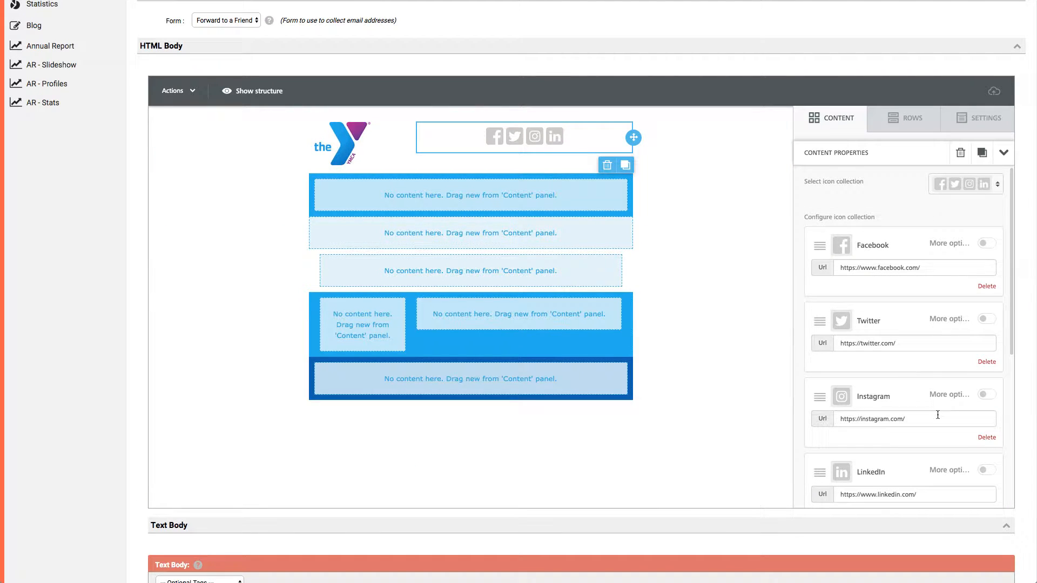
Remove the Instagram and LinkedIn icons from the header's social block.
scroll(912, 403, down, 2)
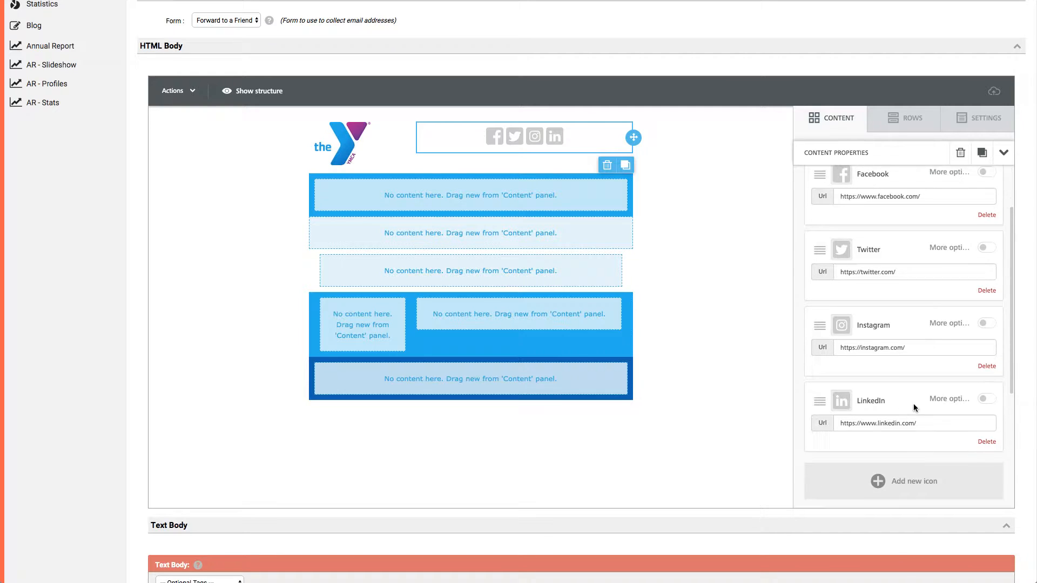
click(986, 363)
click(986, 363)
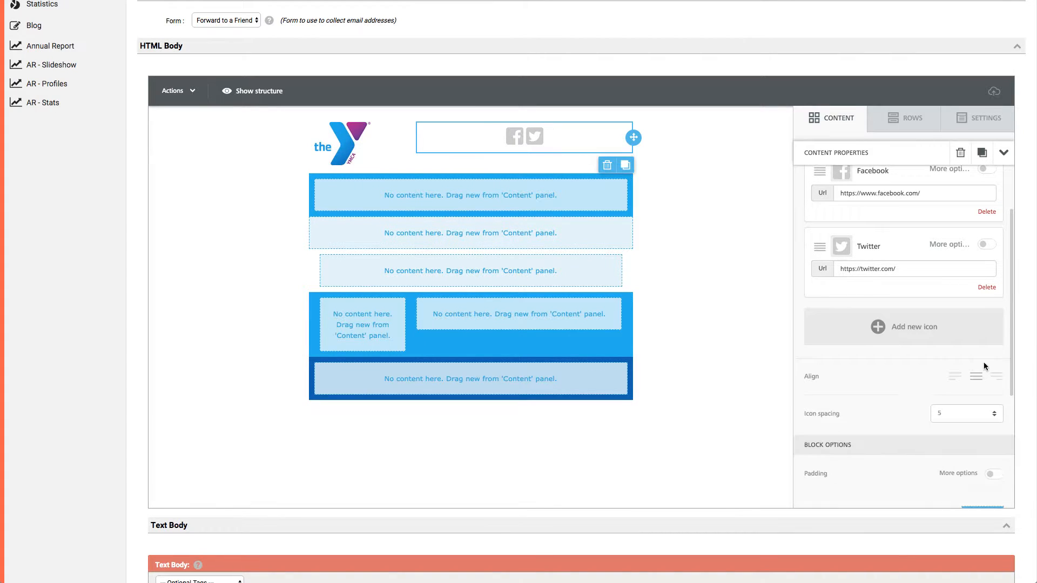
Try reordering the social icons by moving Facebook below Twitter, and restore the original order.
scroll(900, 282, up, 3)
scroll(899, 282, up, 1)
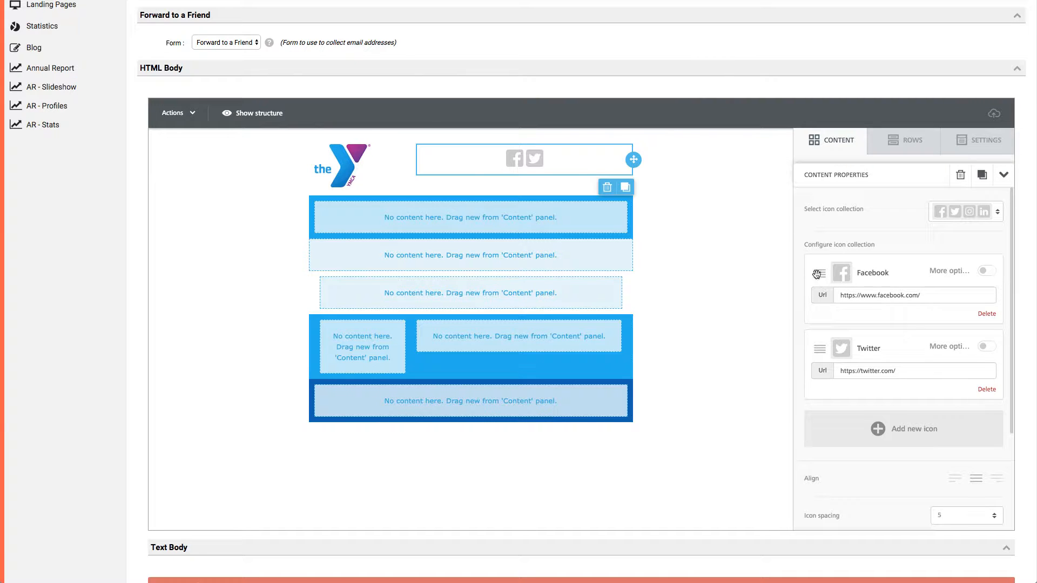
mouse_move(819, 273)
mouse_down()
mouse_move(816, 336)
mouse_move(810, 248)
mouse_move(811, 259)
mouse_up()
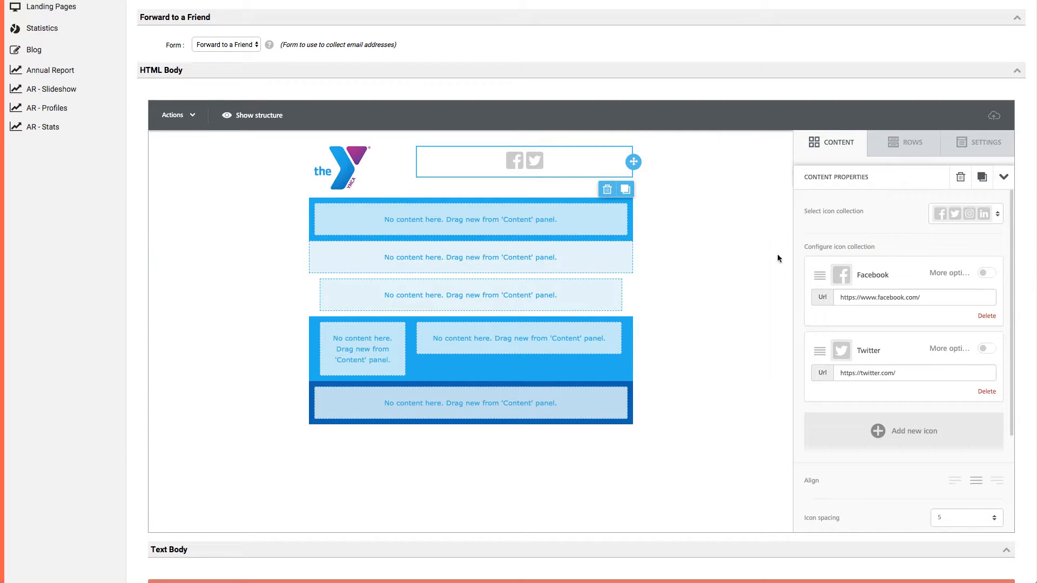
drag(819, 275, 821, 346)
drag(819, 274, 823, 340)
Check the URL fields of the Facebook and Twitter icons.
triple_click(937, 297)
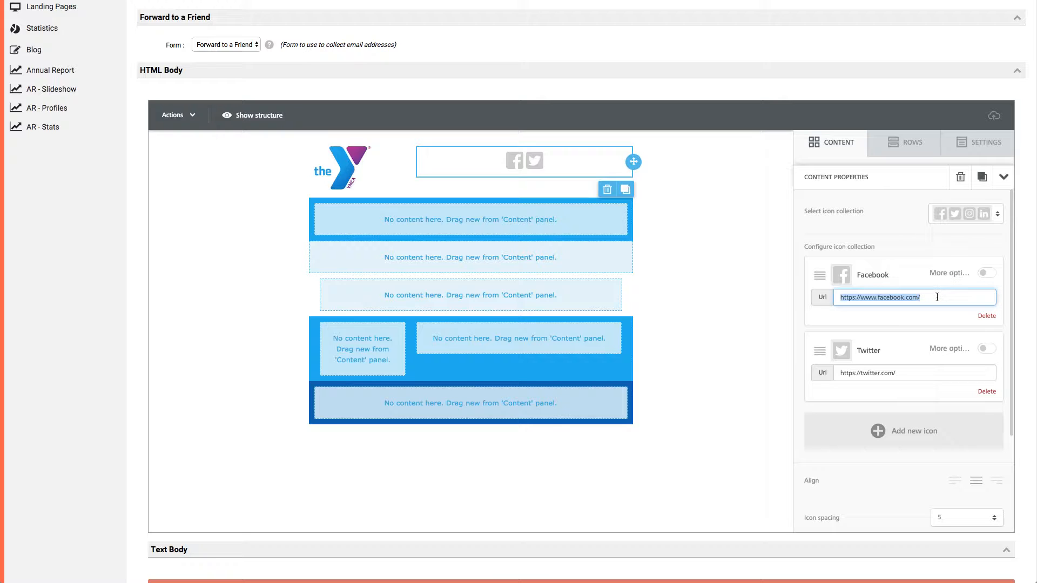
triple_click(908, 373)
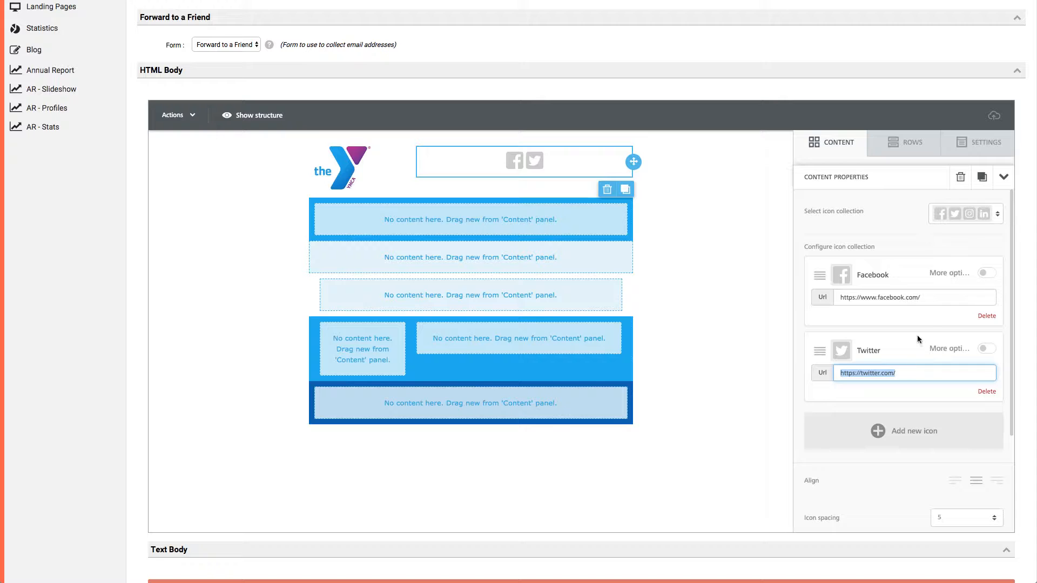
click(927, 313)
Try the prefix "YMCA Name Here" in the Facebook icon's alternate text, and hide the icon's extra options.
click(986, 274)
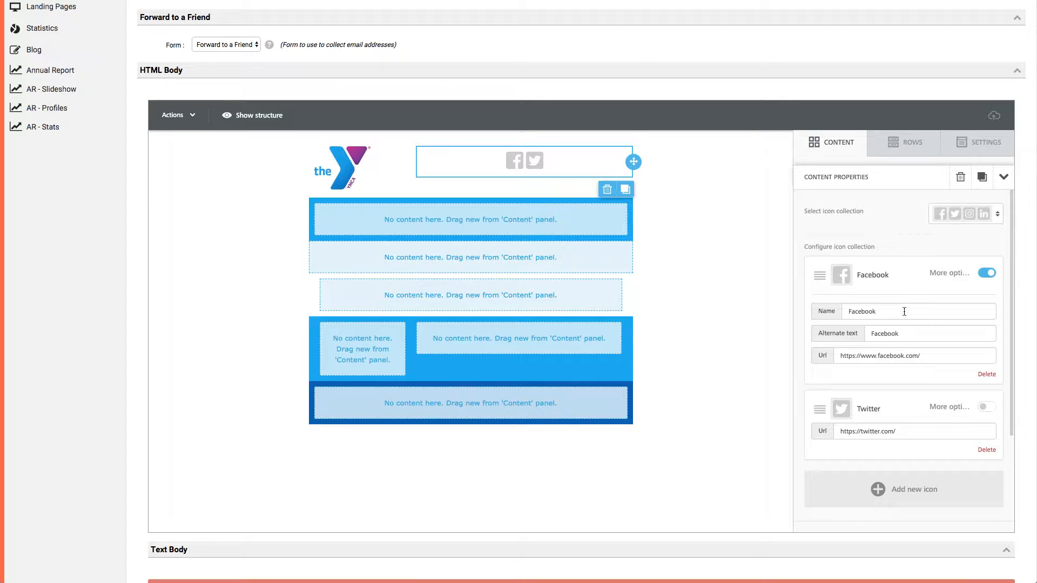
click(872, 334)
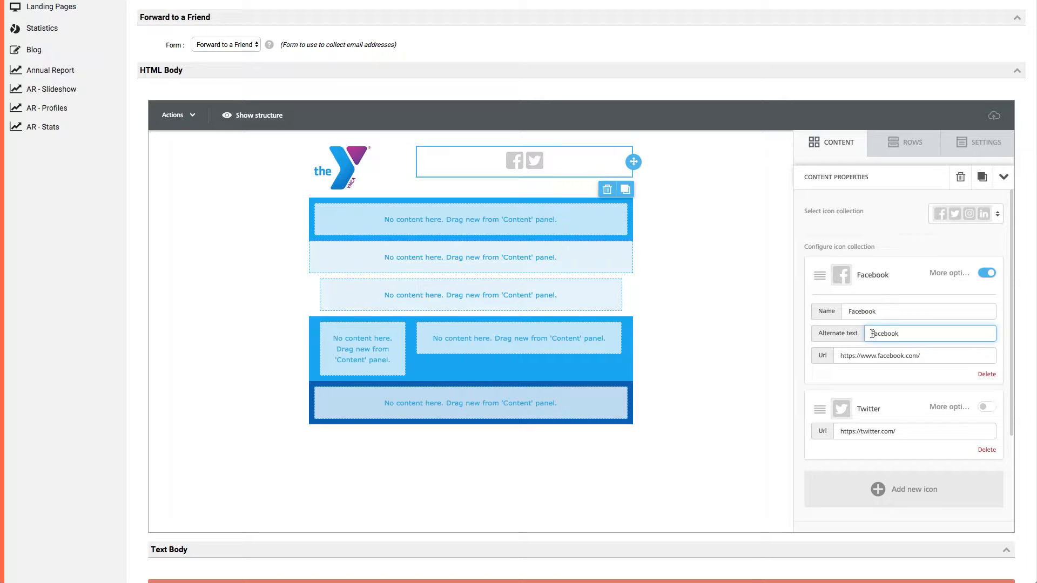
text(YMCA Name HE)
key(BackSpace)
text(ERE)
key(BackSpace)
key(BackSpace)
key(BackSpace)
text(ere)
key(BackSpace)
key(BackSpace)
key(BackSpace)
key(BackSpace)
key(BackSpace)
key(BackSpace)
key(BackSpace)
key(BackSpace)
key(BackSpace)
key(BackSpace)
key(BackSpace)
key(BackSpace)
key(BackSpace)
key(BackSpace)
key(BackSpace)
click(955, 274)
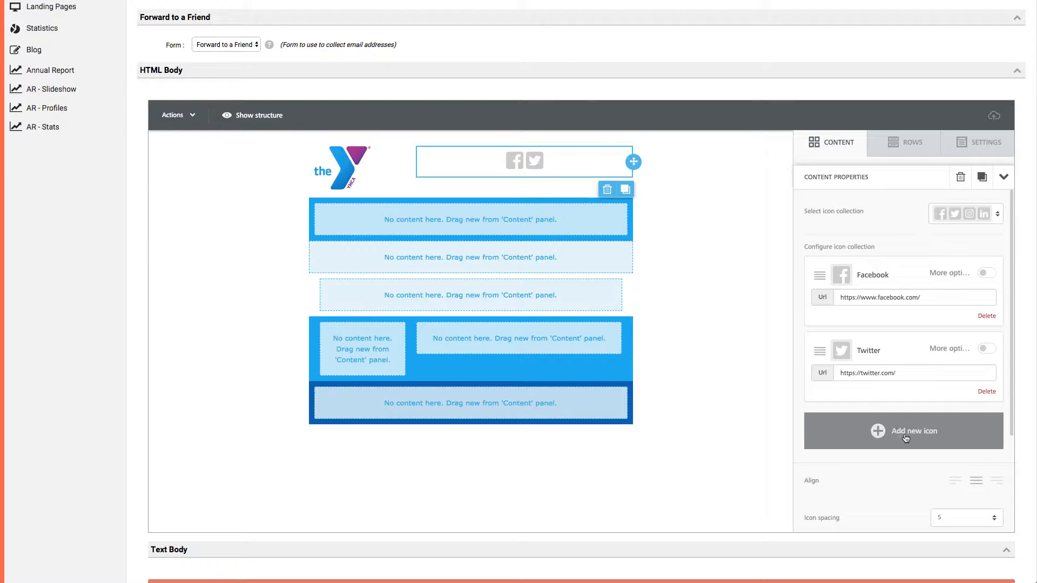
Look through the Social Follow, Social Share and Other Icons sets available for new icons, and close the selection without adding any.
click(879, 435)
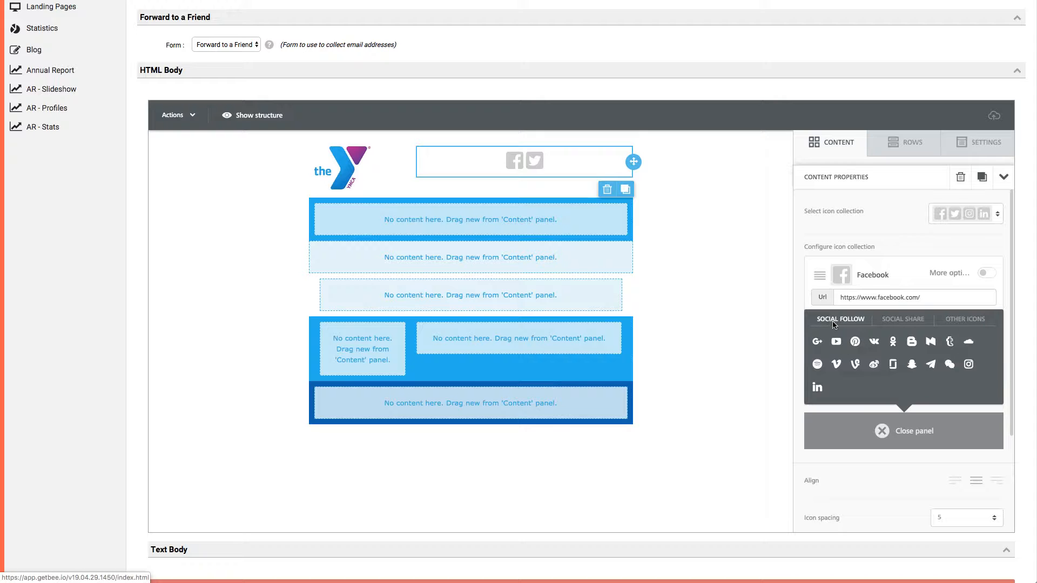
click(899, 319)
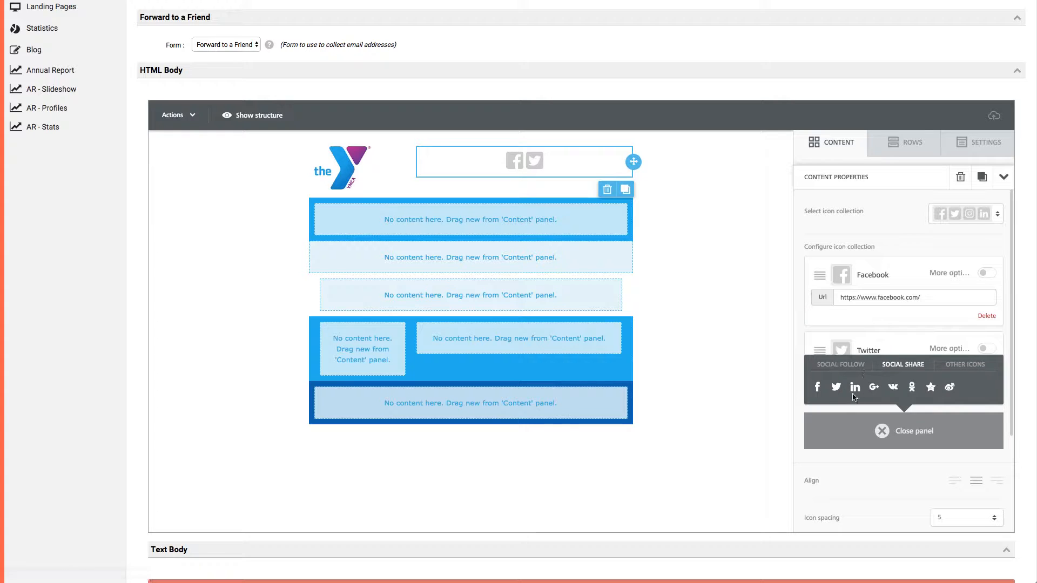
click(963, 366)
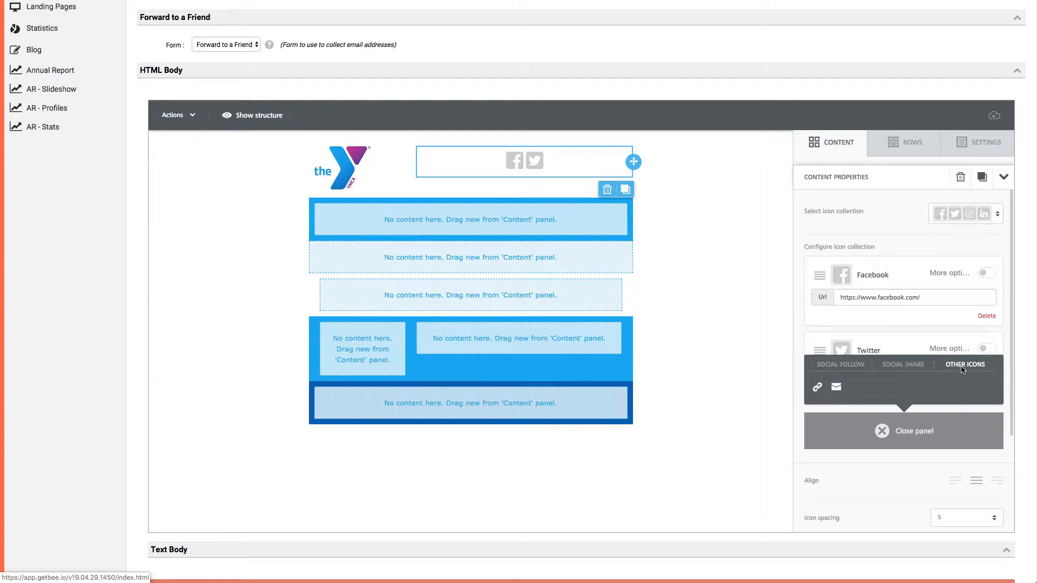
click(845, 366)
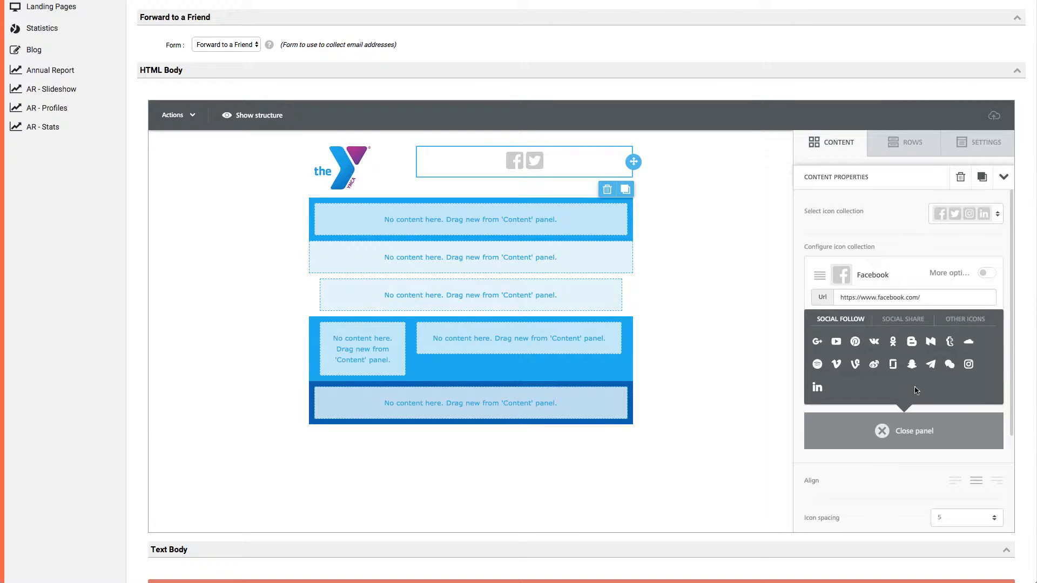
click(891, 438)
Right-align the social icons within the header's second column.
scroll(884, 481, down, 2)
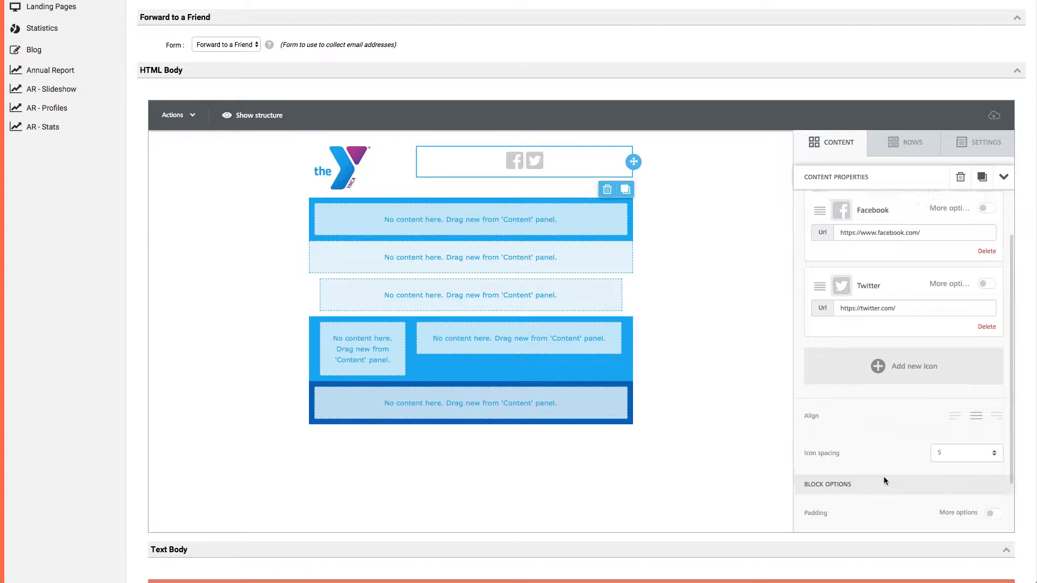
click(996, 410)
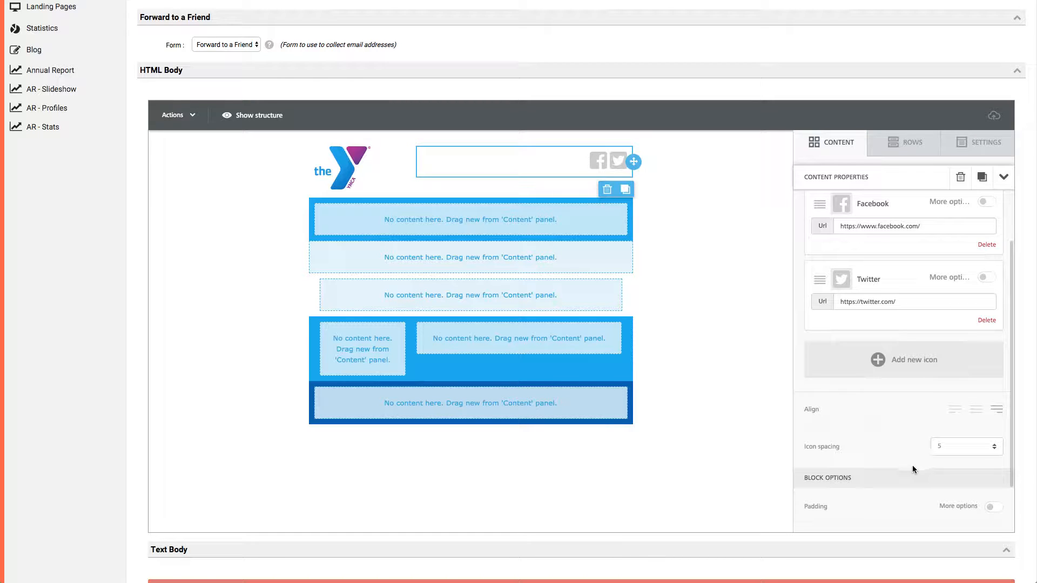
Try an icon spacing of 20 on the social block, and reset it to 5.
scroll(912, 465, down, 2)
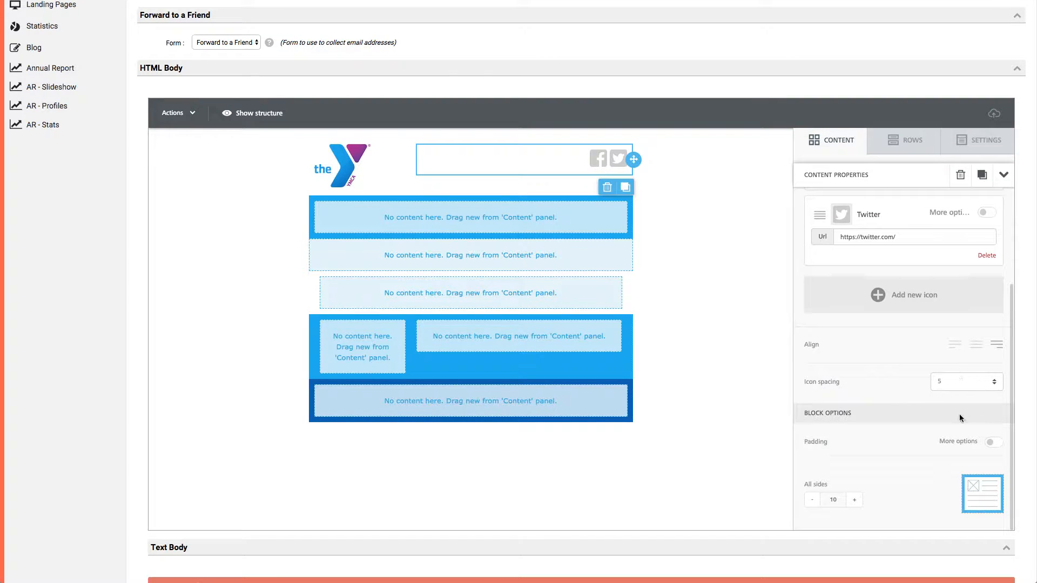
scroll(899, 449, down, 1)
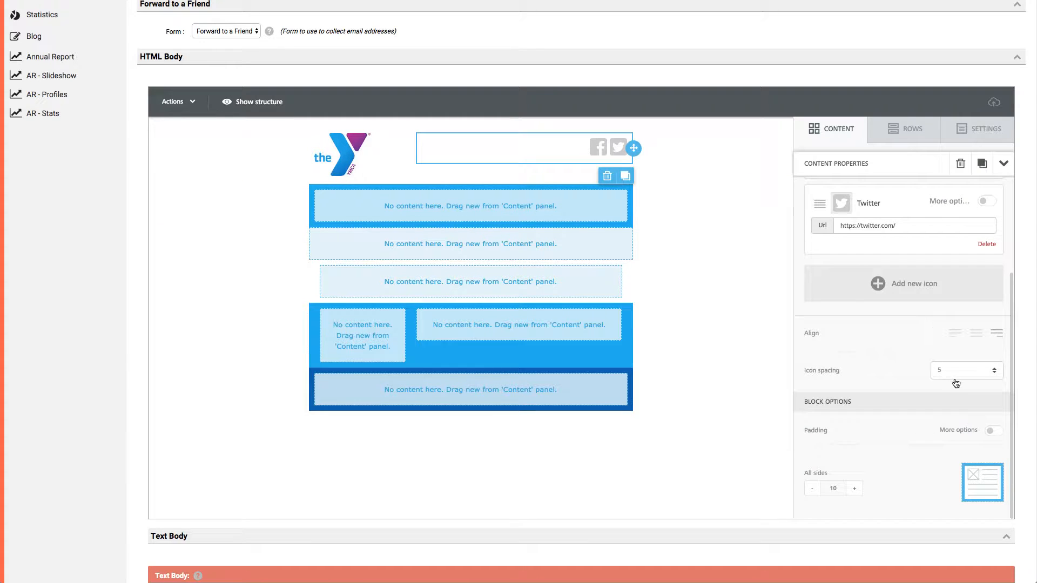
click(953, 377)
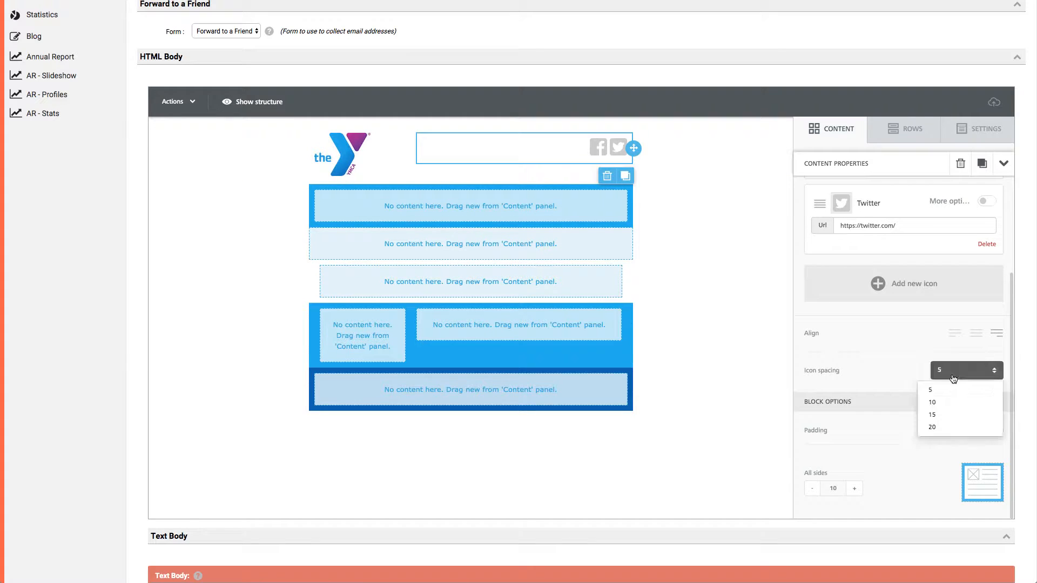
click(932, 427)
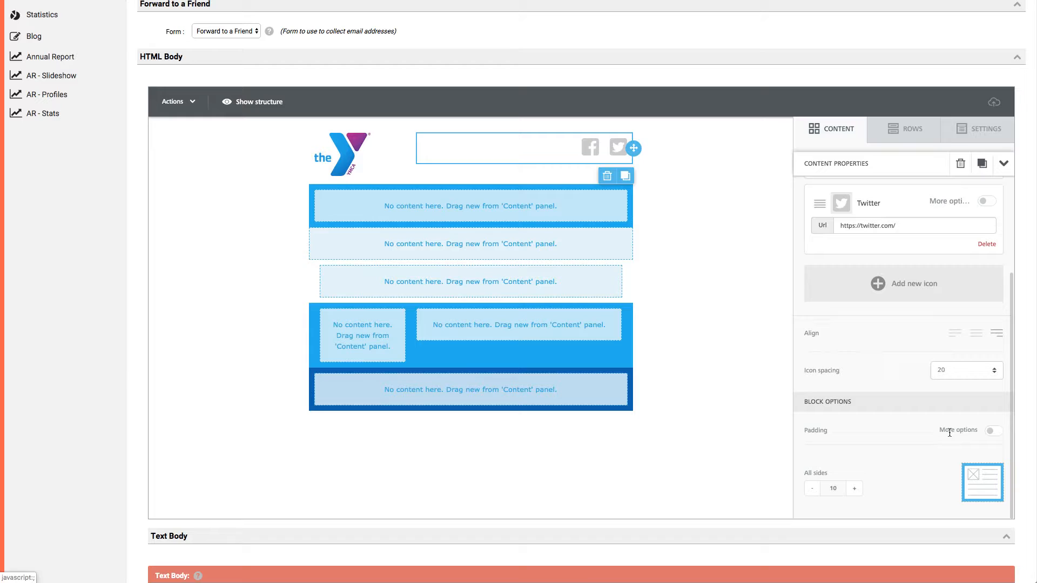
click(961, 370)
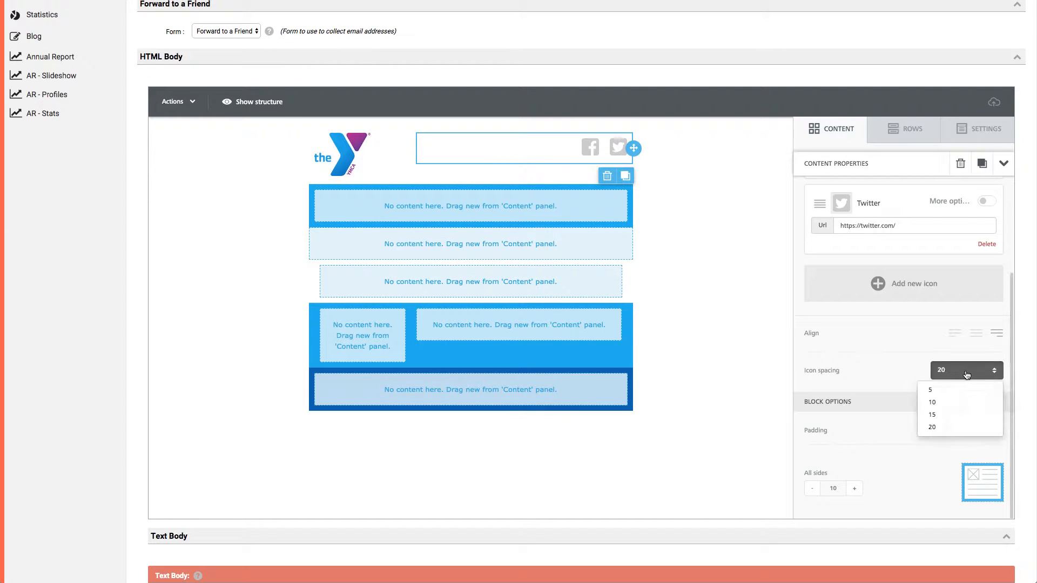
click(957, 390)
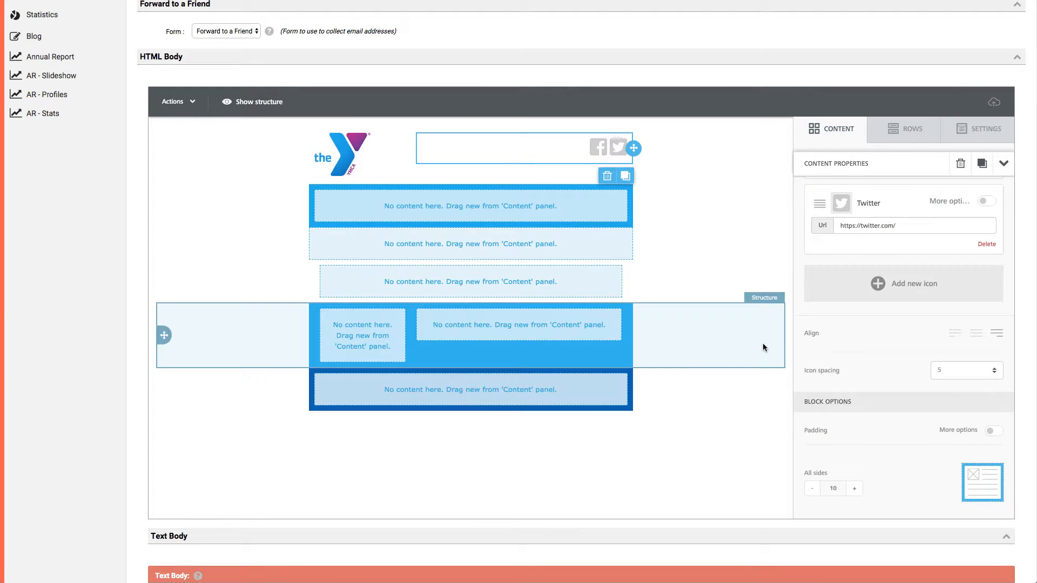
Return to the content blocks and add a text block below the social icons in the header's second column.
click(844, 133)
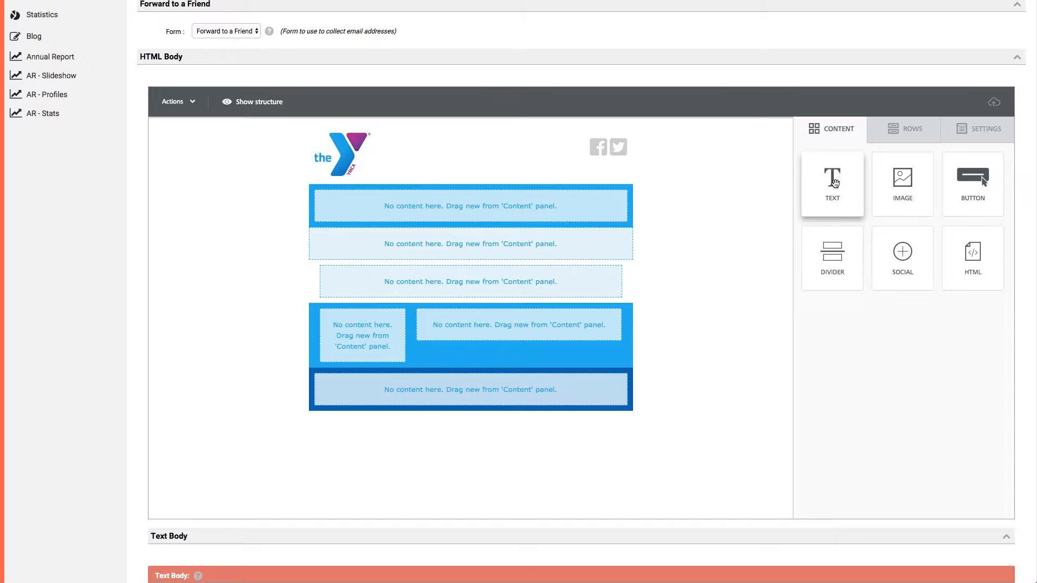
drag(835, 184, 578, 169)
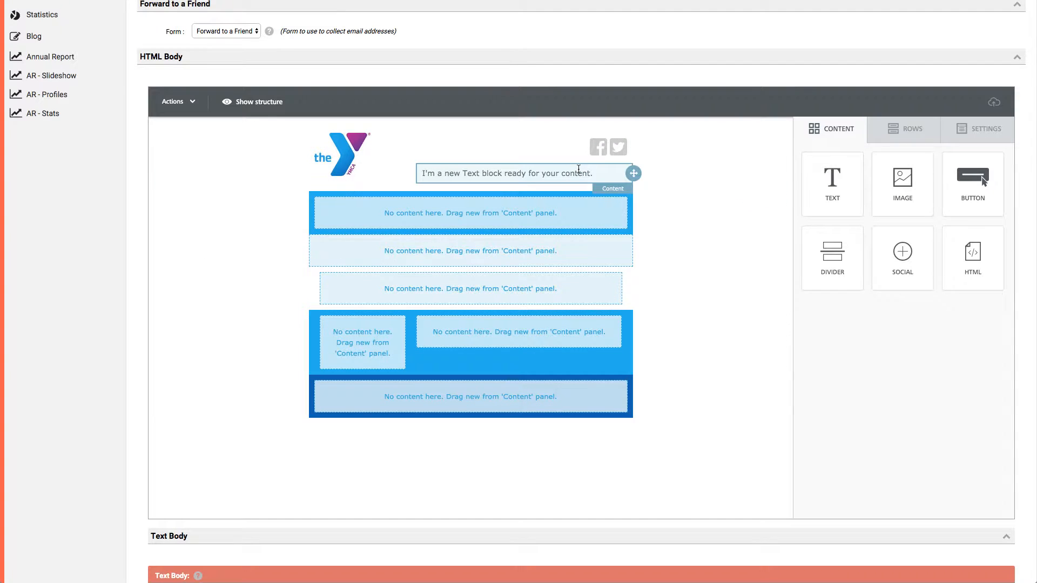
Replace the new text block's default text with a sample phone number and e-mail address on two lines, and select both lines.
triple_click(536, 173)
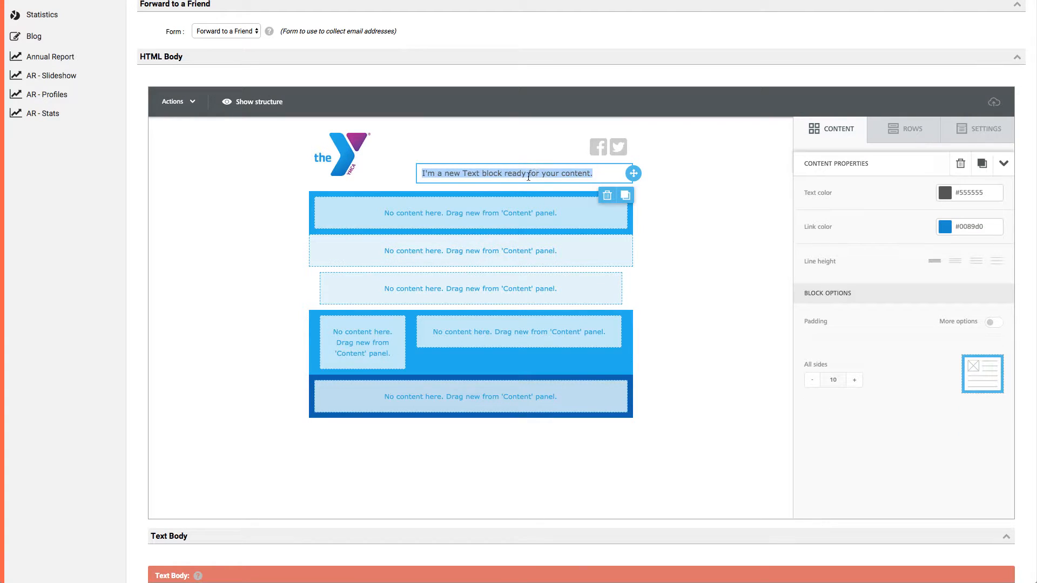
click(527, 175)
triple_click(527, 175)
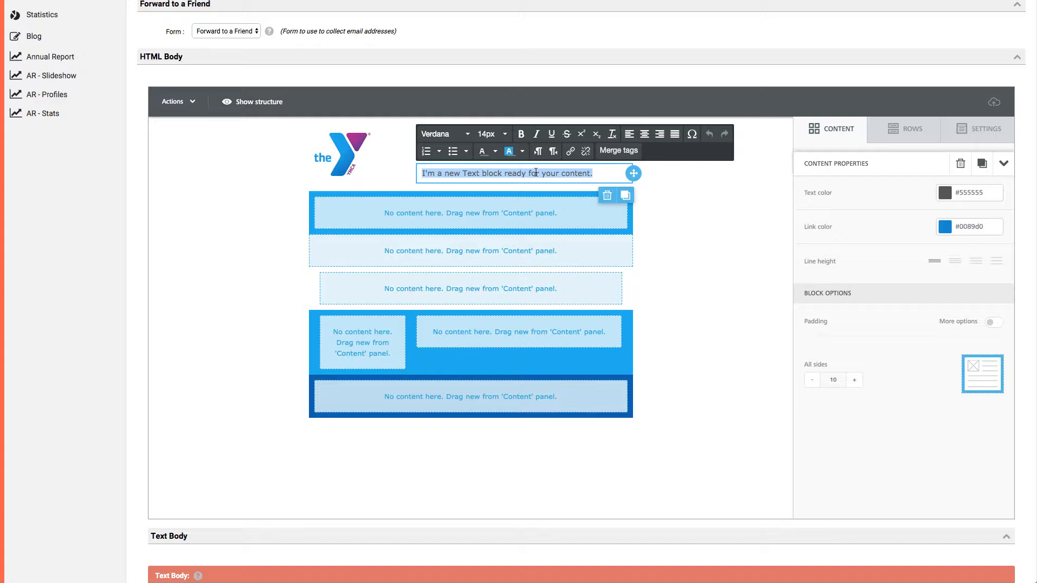
text(123-123-123)
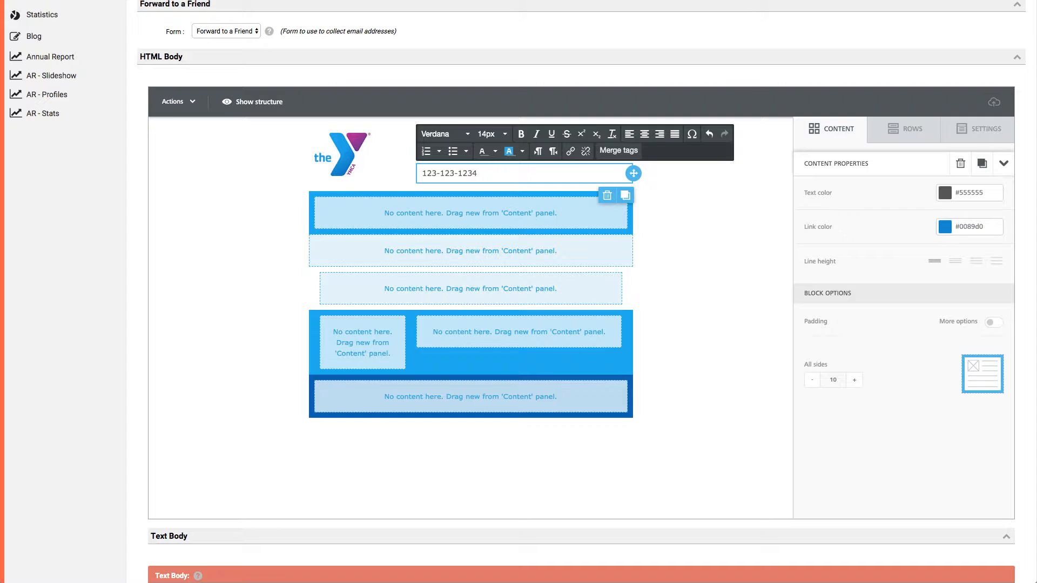
text(4)
key(Return)
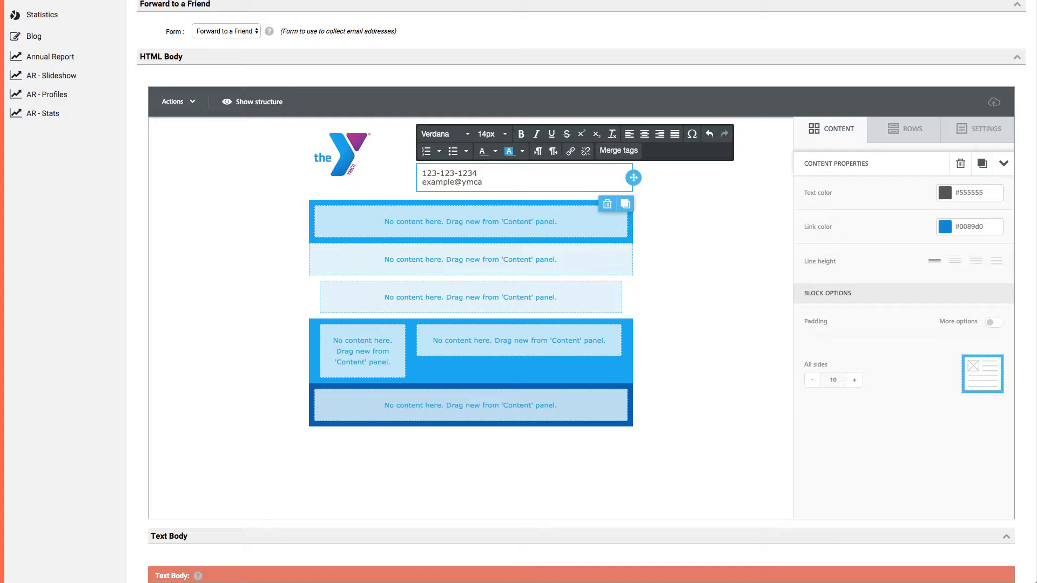
text(om)
drag(505, 183, 418, 171)
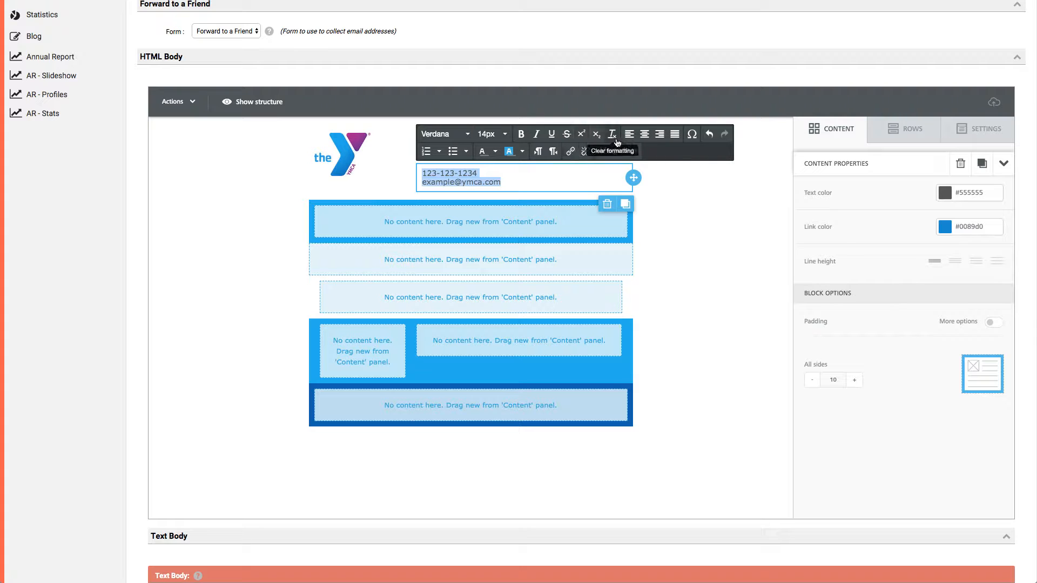
Right-align the phone number and e-mail lines in the header's text block.
click(466, 135)
click(466, 135)
click(504, 135)
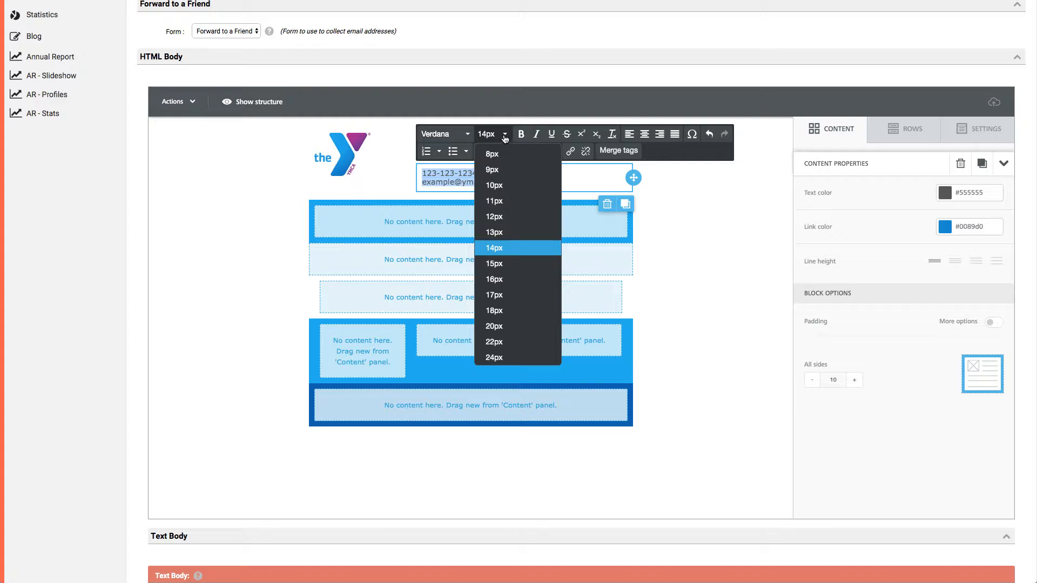
click(504, 135)
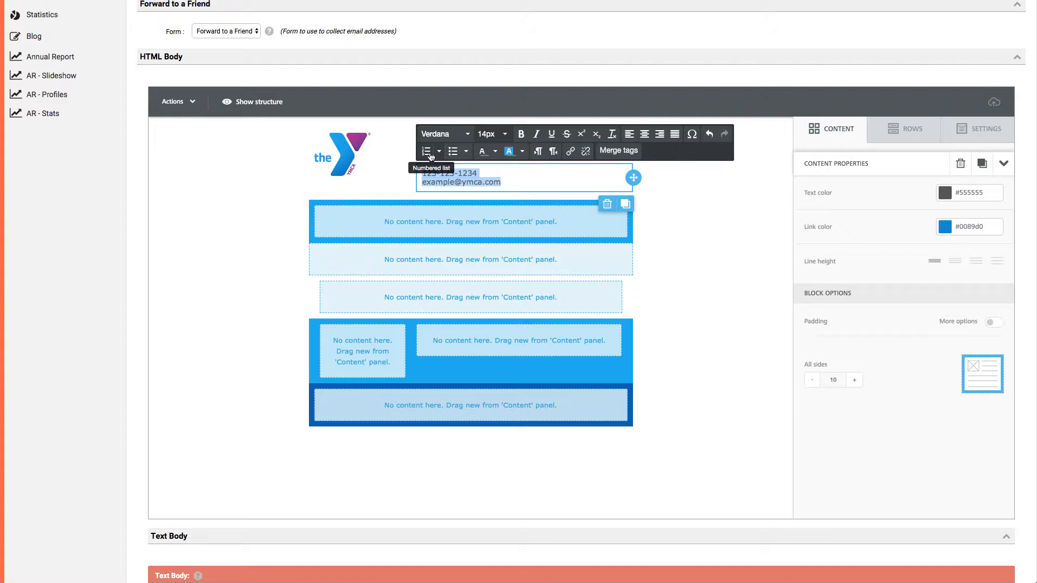
click(660, 135)
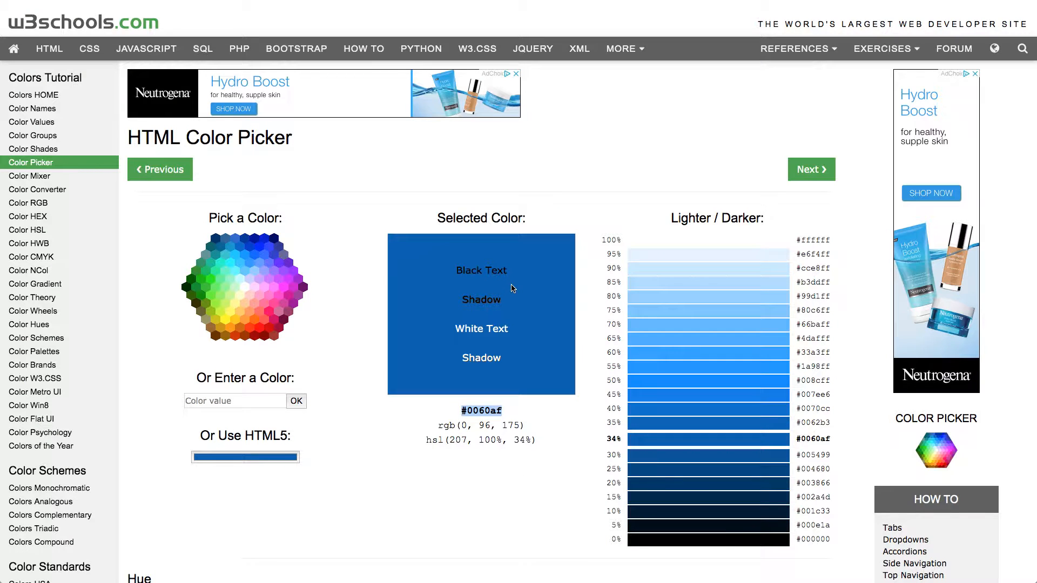
Sample the light blue of the original template's phone/e-mail placeholder into the w3schools HTML color picker and copy its hex code #00aeef.
click(278, 459)
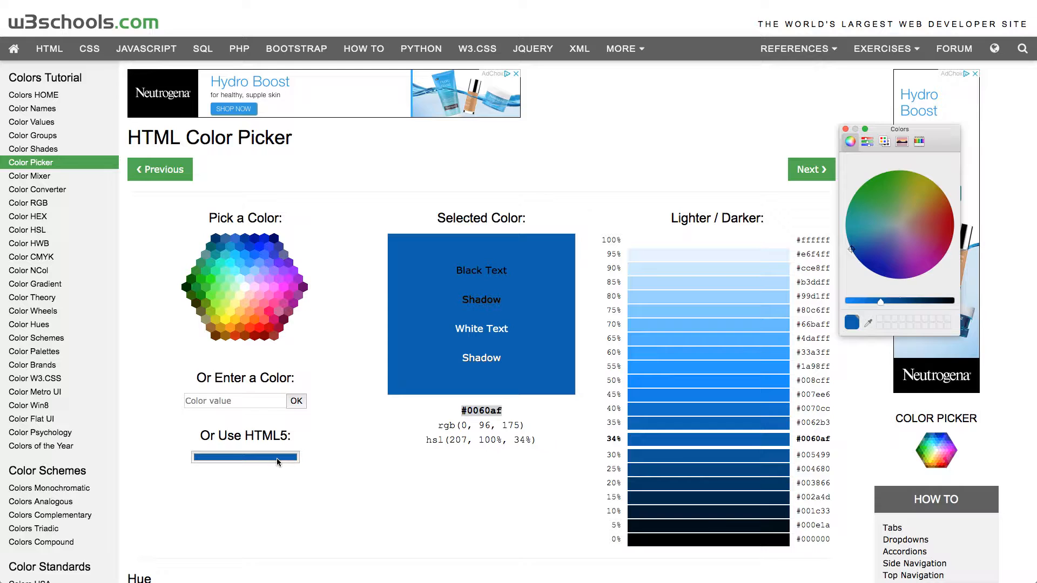
key(ctrl+shift+Tab)
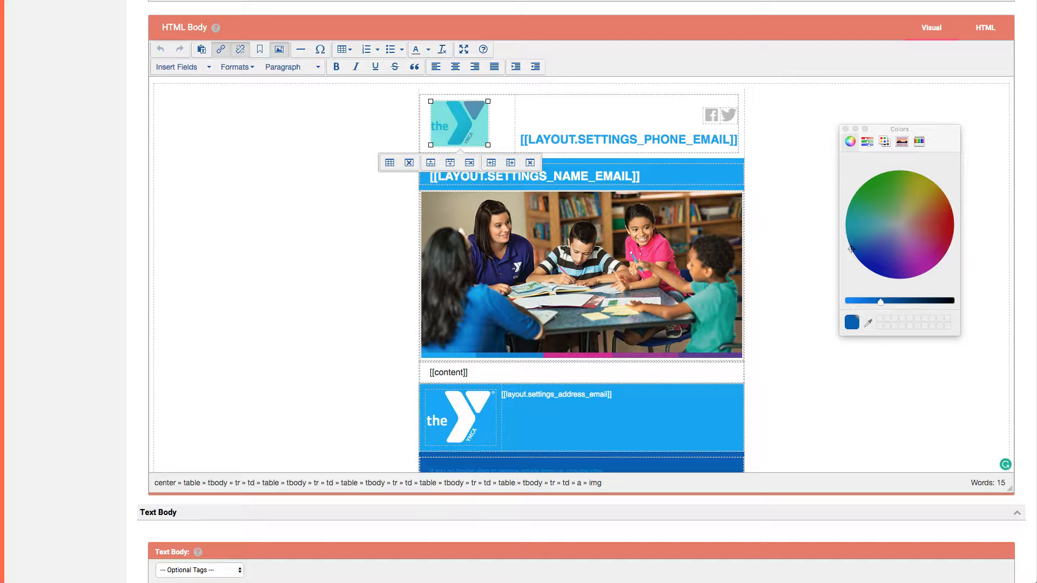
click(867, 324)
click(645, 140)
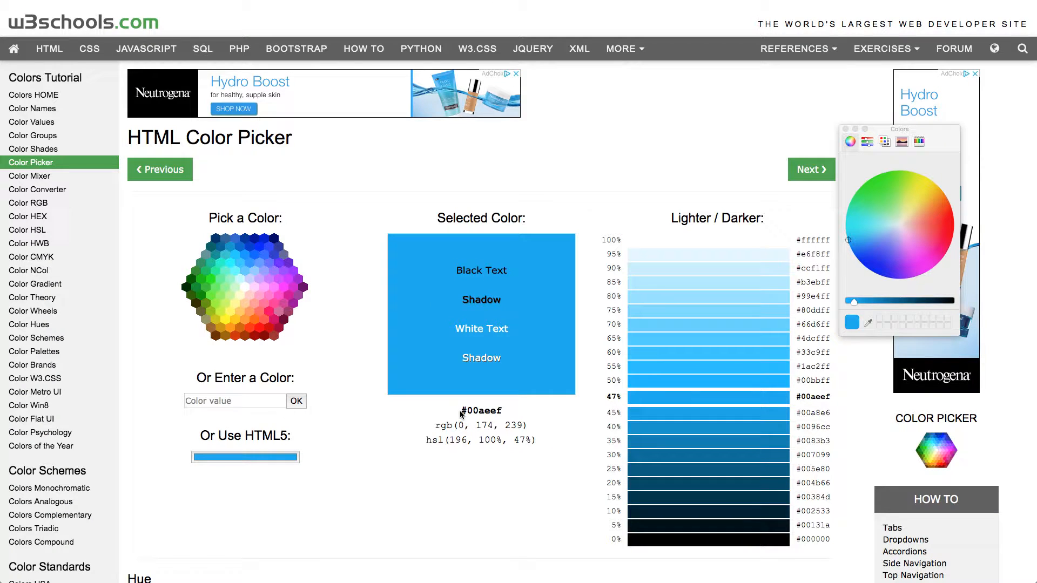
drag(463, 411, 557, 415)
key(super+c)
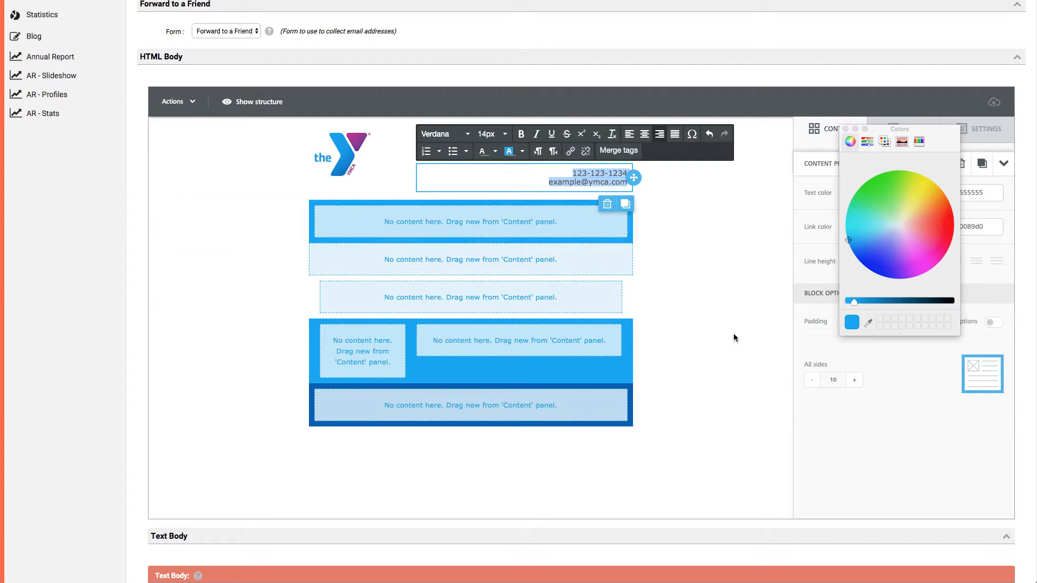
Return to the drag-and-drop editor and set both contact lines' text color to the custom hex value 00aeef.
click(900, 462)
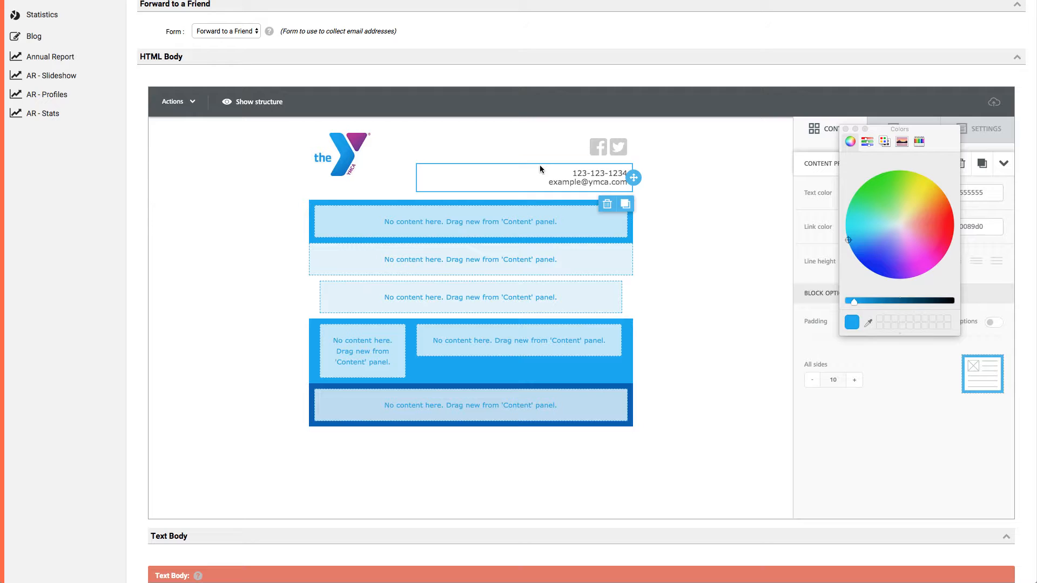
click(583, 174)
drag(571, 173, 628, 186)
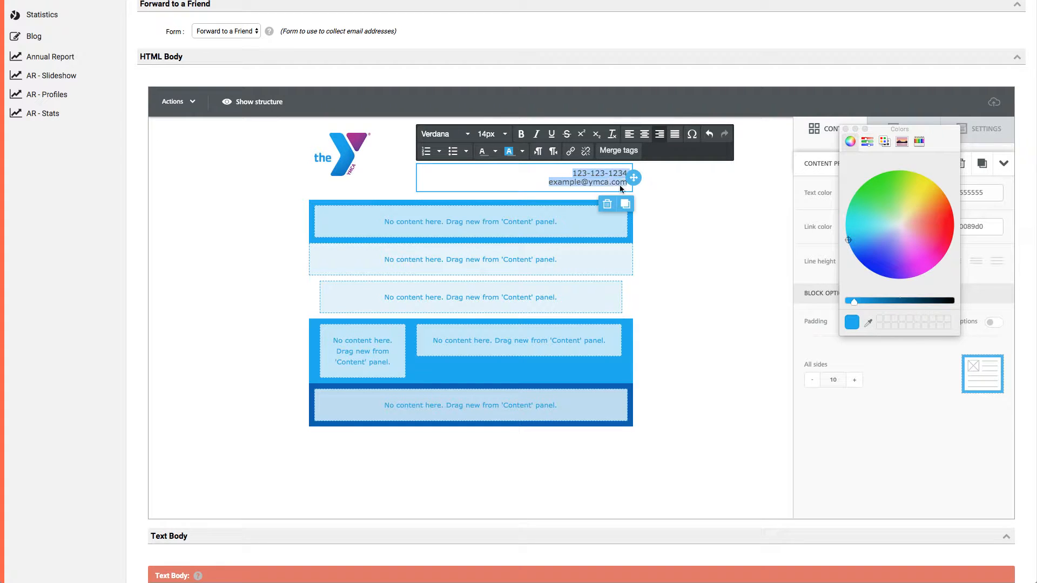
click(496, 153)
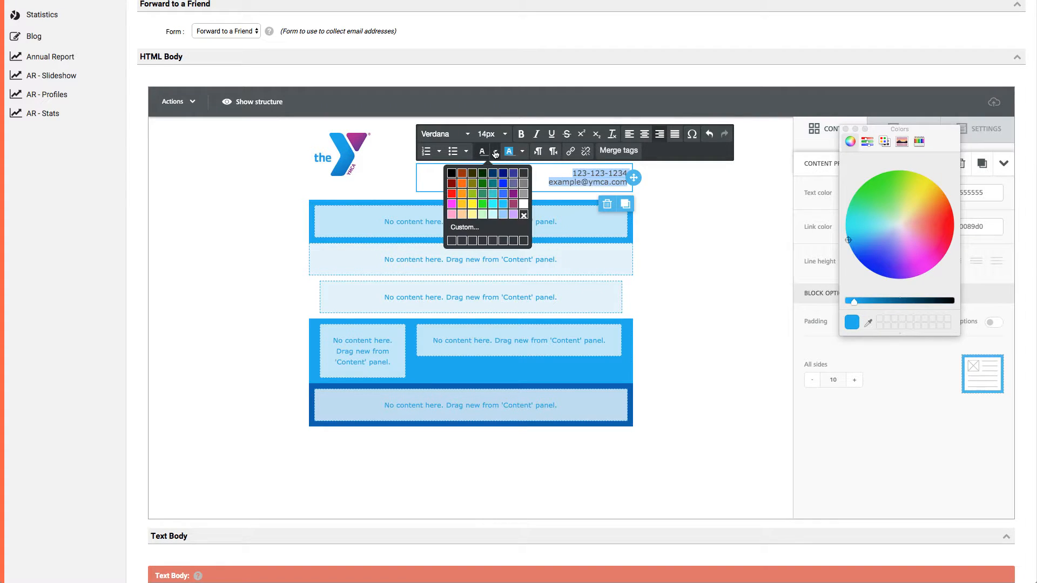
click(464, 227)
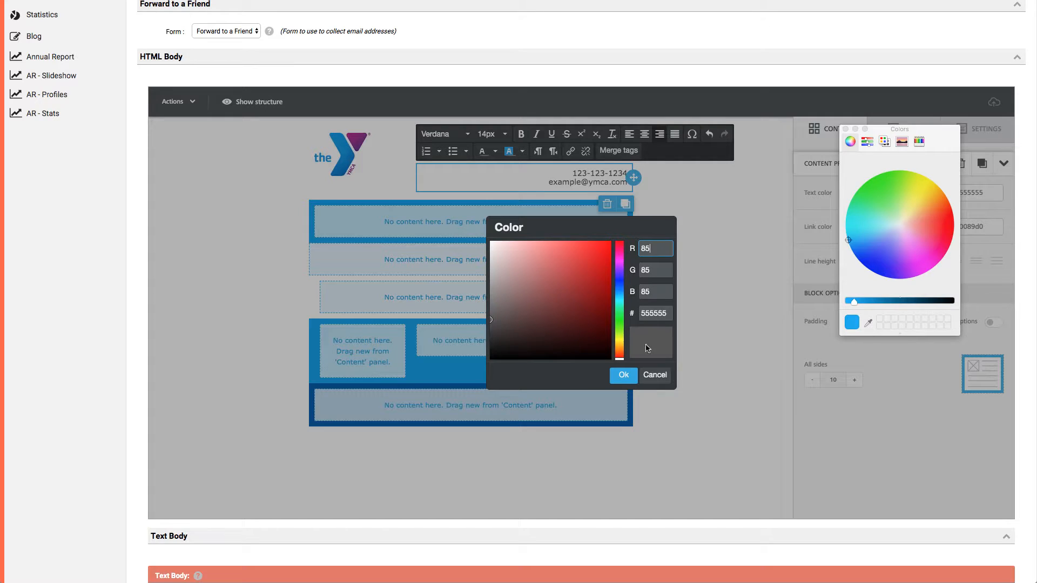
double_click(649, 316)
key(super+v)
click(643, 313)
key(BackSpace)
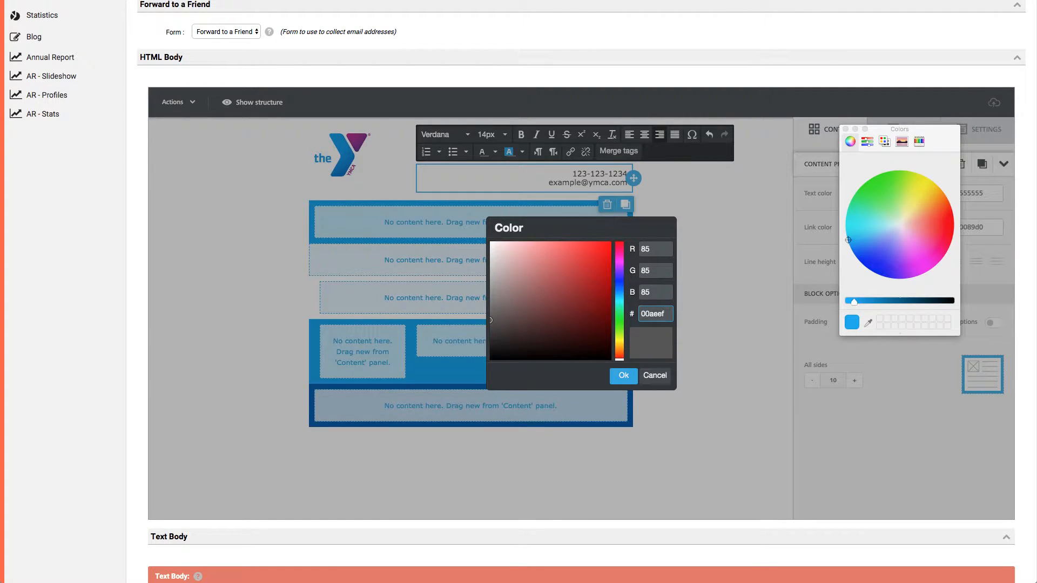
click(624, 376)
Make both contact lines bold and set their font size to 20px.
click(583, 173)
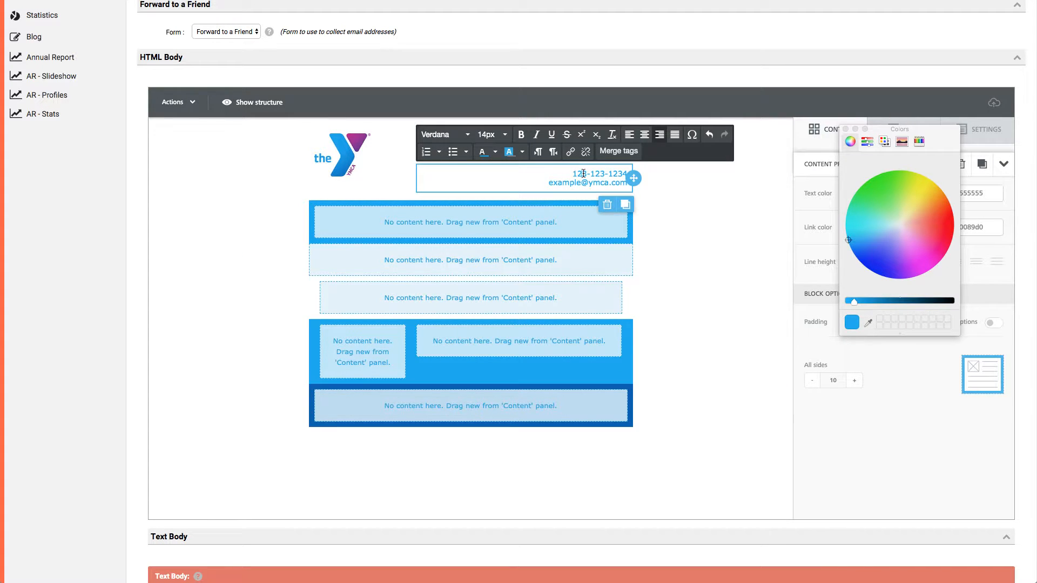
drag(574, 173, 630, 194)
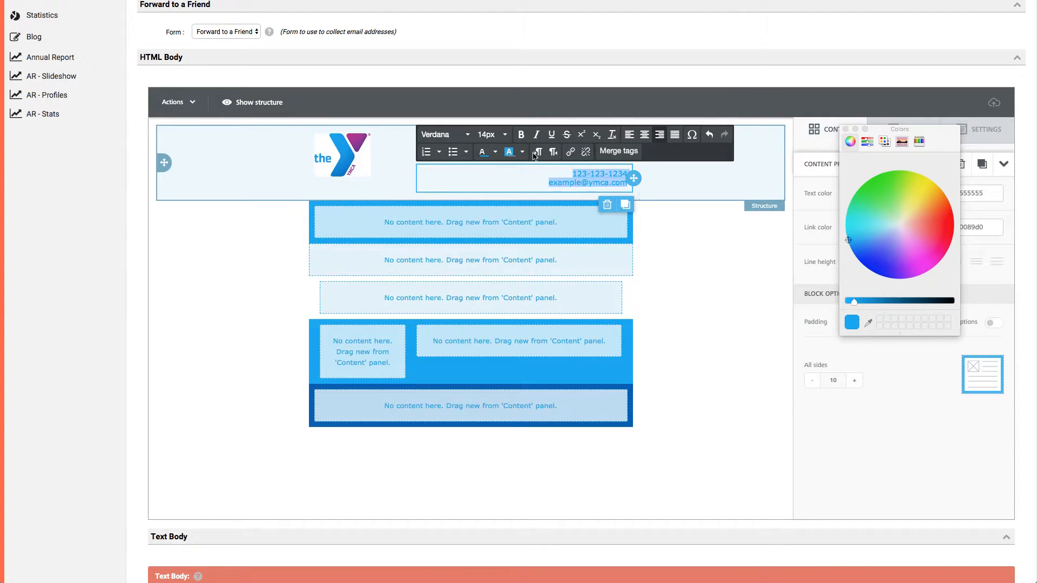
click(522, 135)
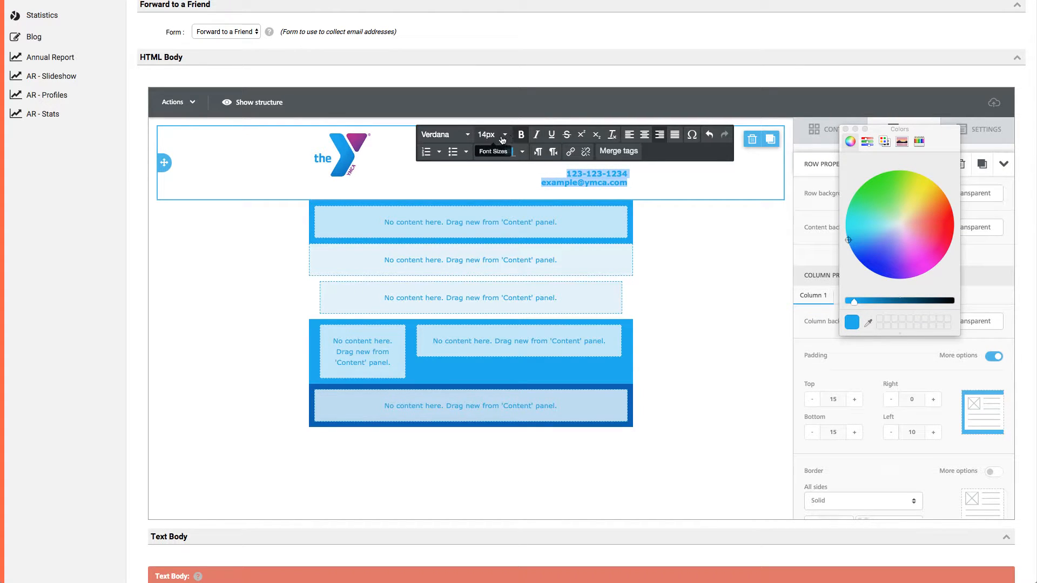
click(504, 136)
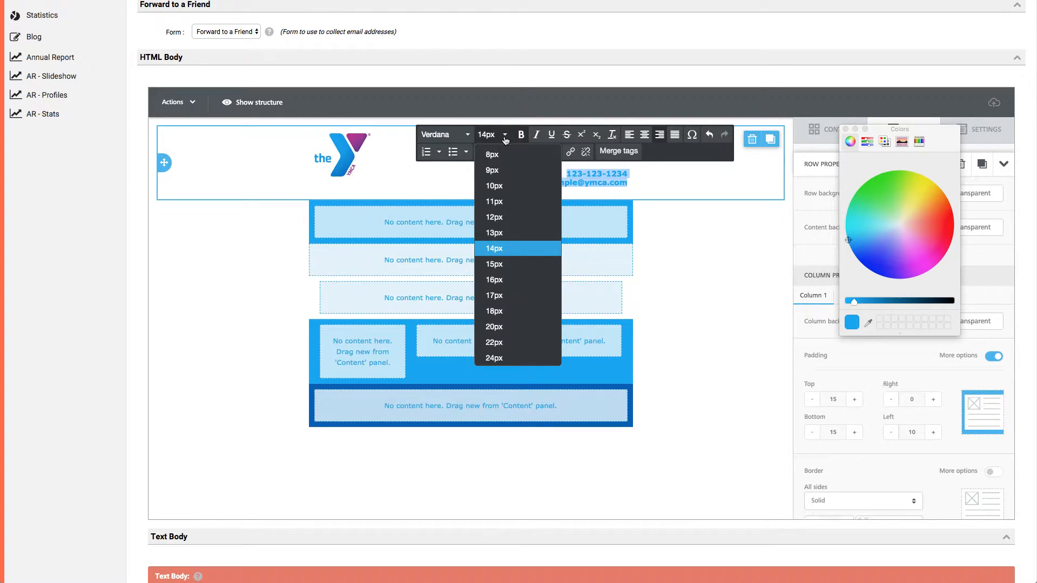
click(505, 305)
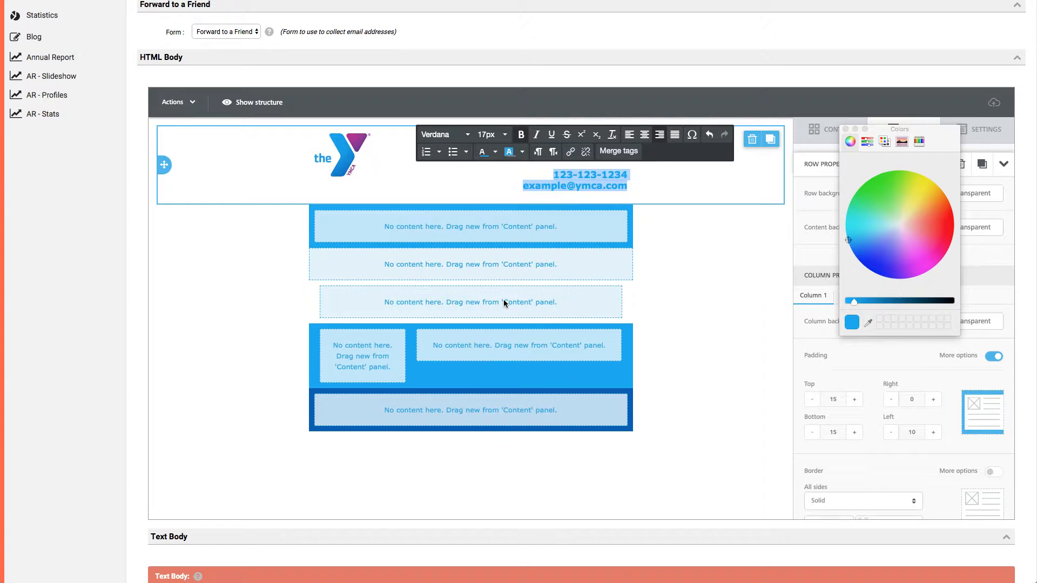
click(501, 139)
click(494, 326)
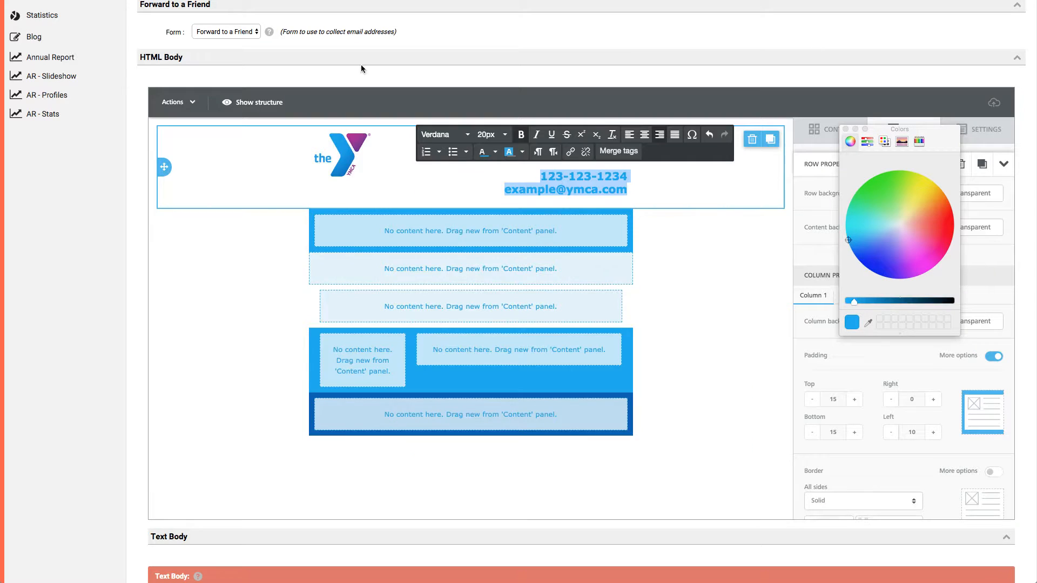
triple_click(603, 194)
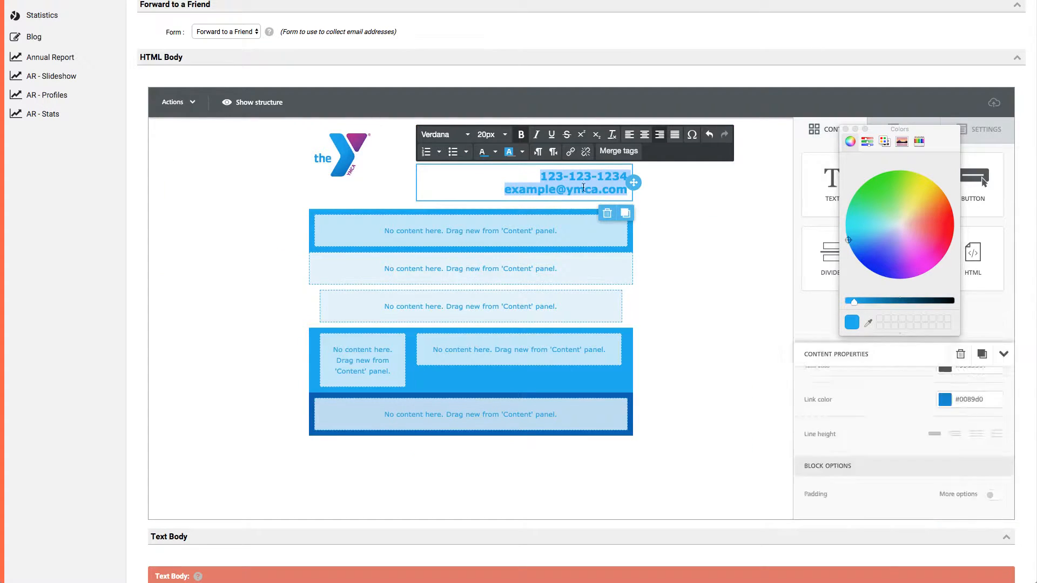
click(431, 502)
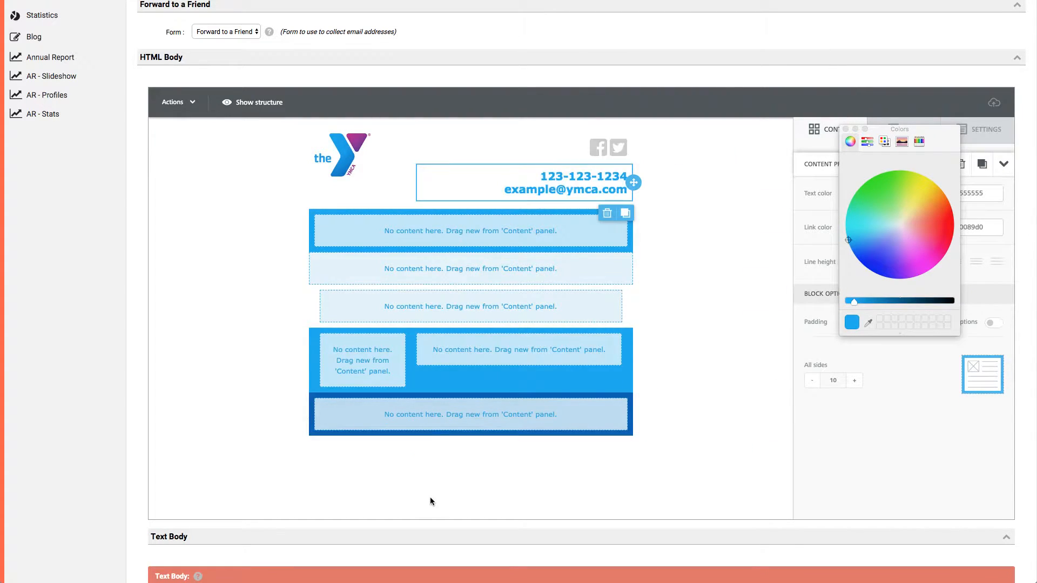
Select the social icons block in the header and close the floating Colors window.
click(682, 424)
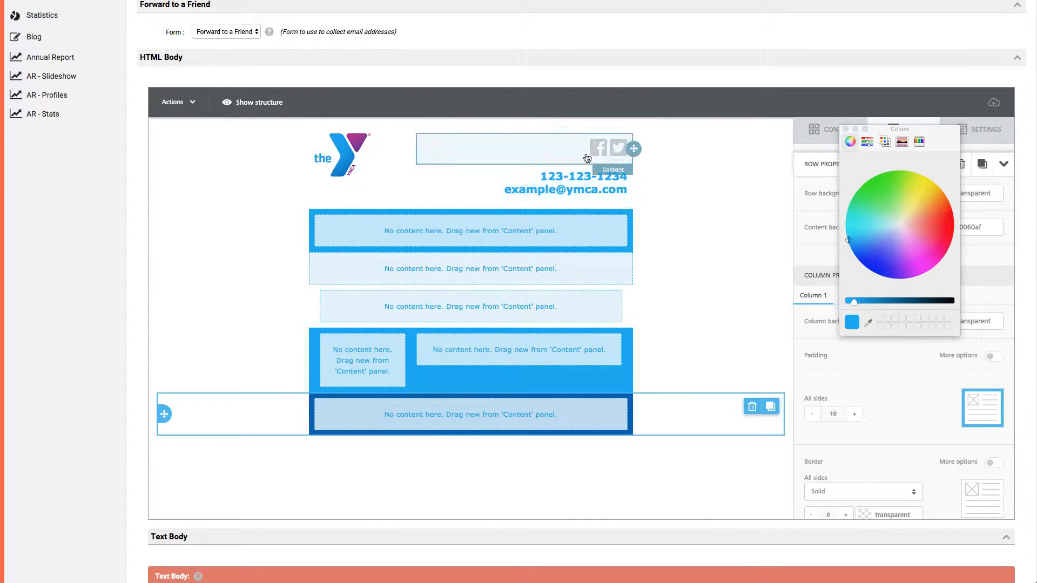
click(552, 149)
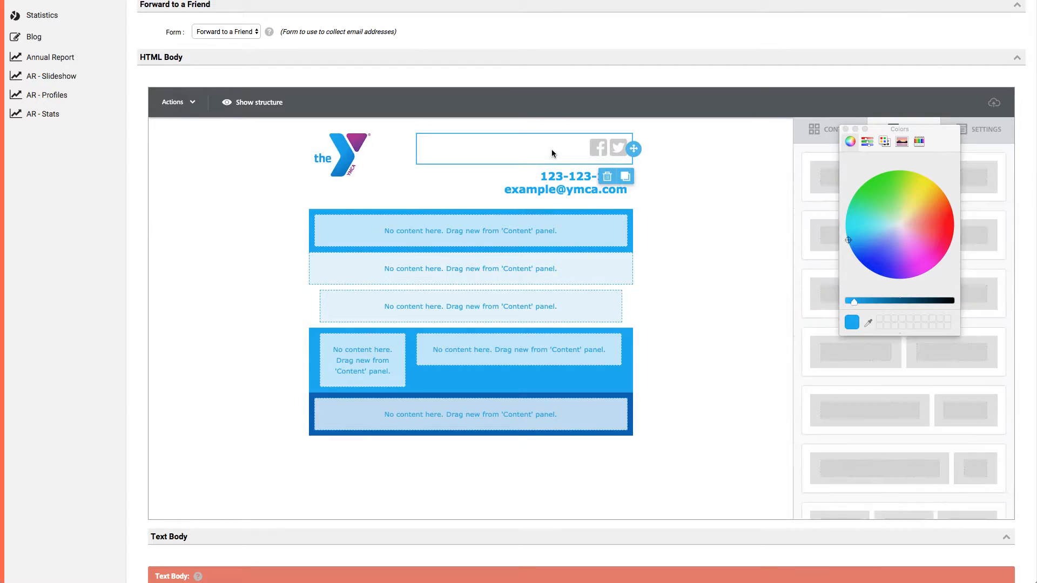
click(845, 129)
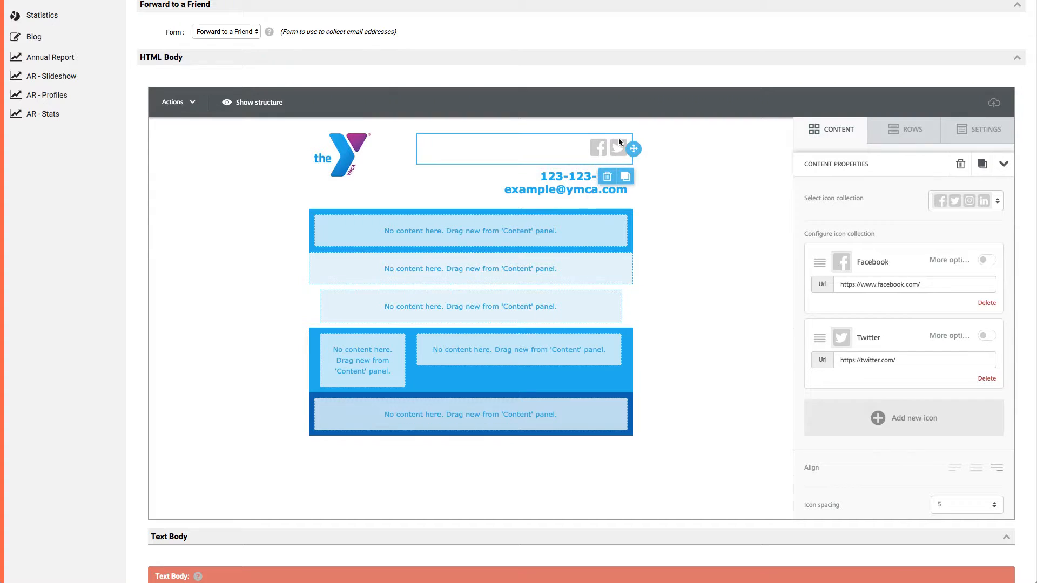
Try an all-sides padding of 5 on the social icons block, and reset it to 10.
scroll(840, 463, down, 5)
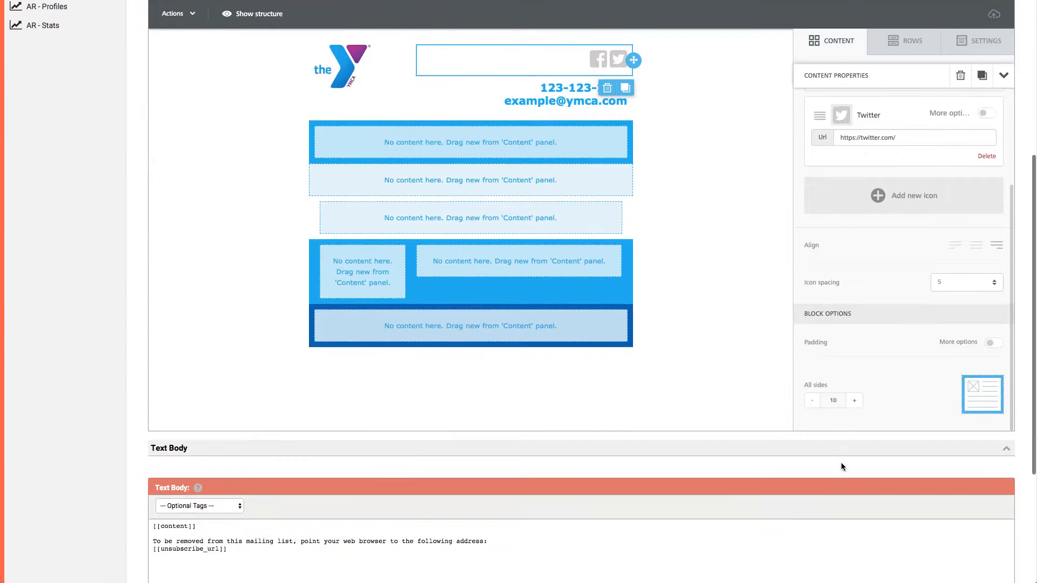
scroll(872, 385, down, 3)
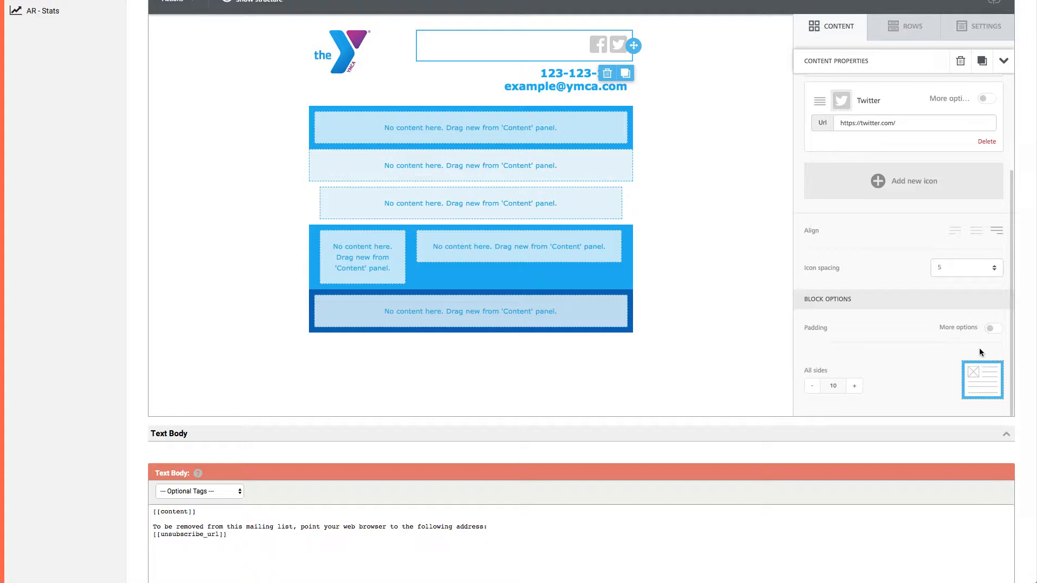
click(812, 386)
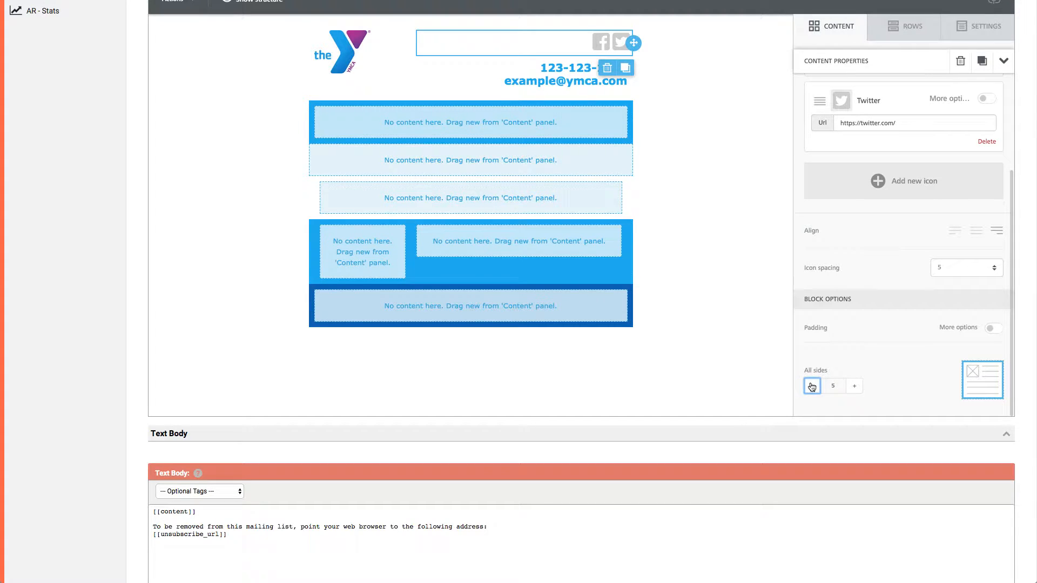
click(854, 386)
Enable per-side padding for the social icons block and set its top and bottom padding to 0.
scroll(705, 232, up, 1)
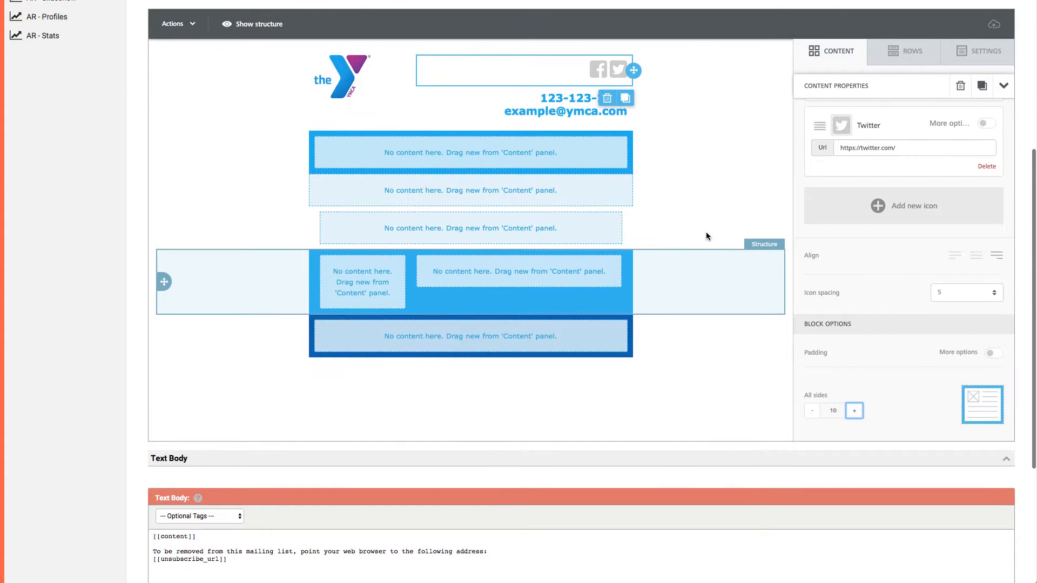
click(996, 354)
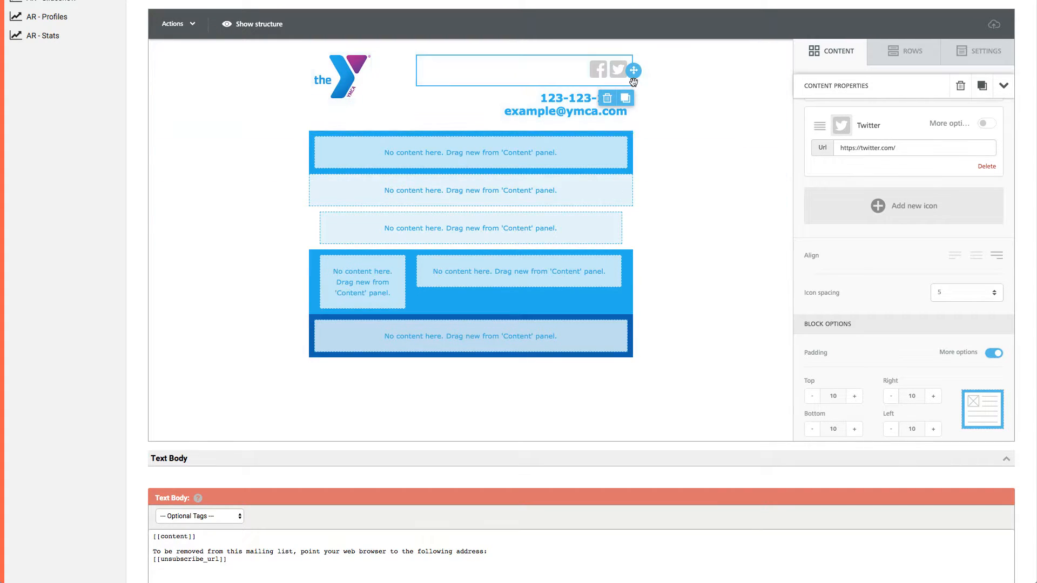
click(812, 397)
click(812, 397)
click(811, 430)
click(811, 429)
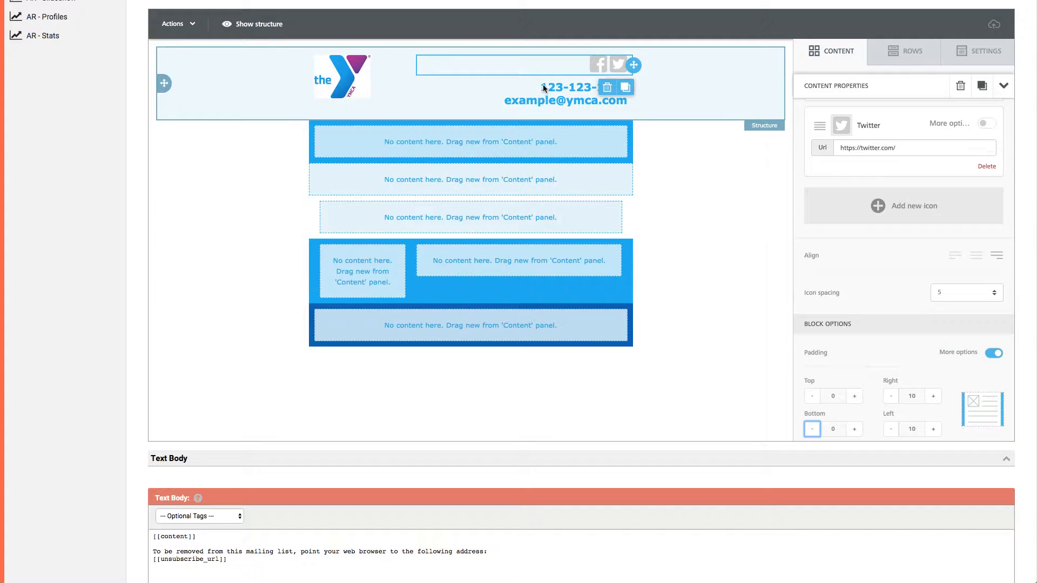
Enable per-side padding for the contact text block, set top to 5 and bottom to 0, and collapse the extra padding options.
click(549, 93)
click(557, 90)
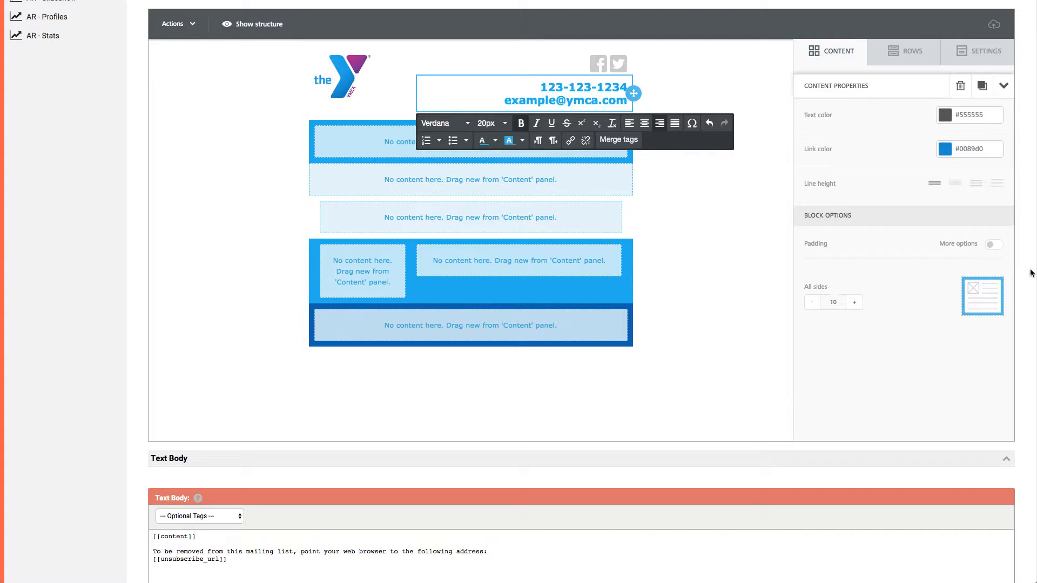
click(992, 246)
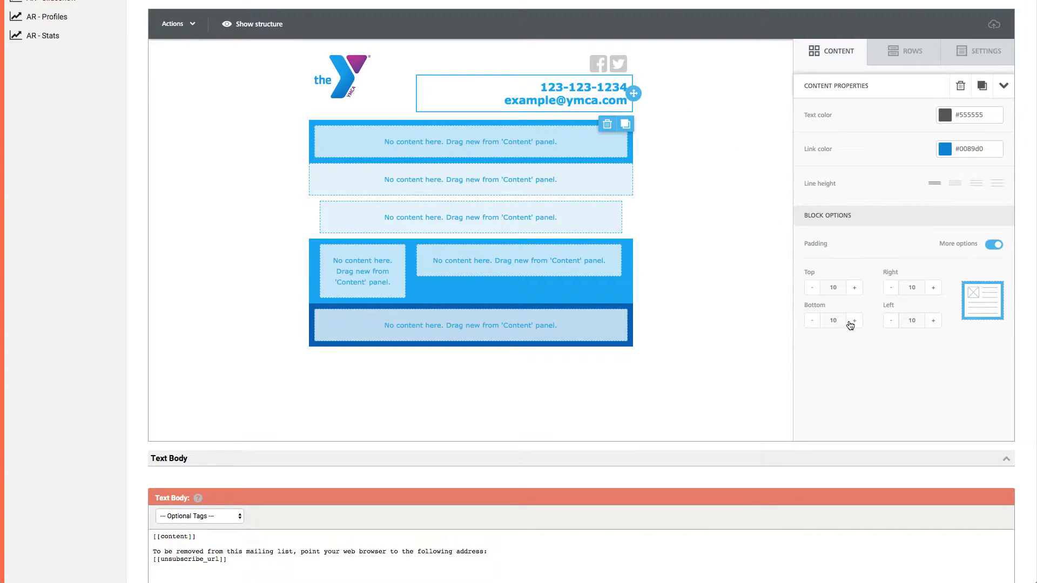
click(811, 320)
click(812, 320)
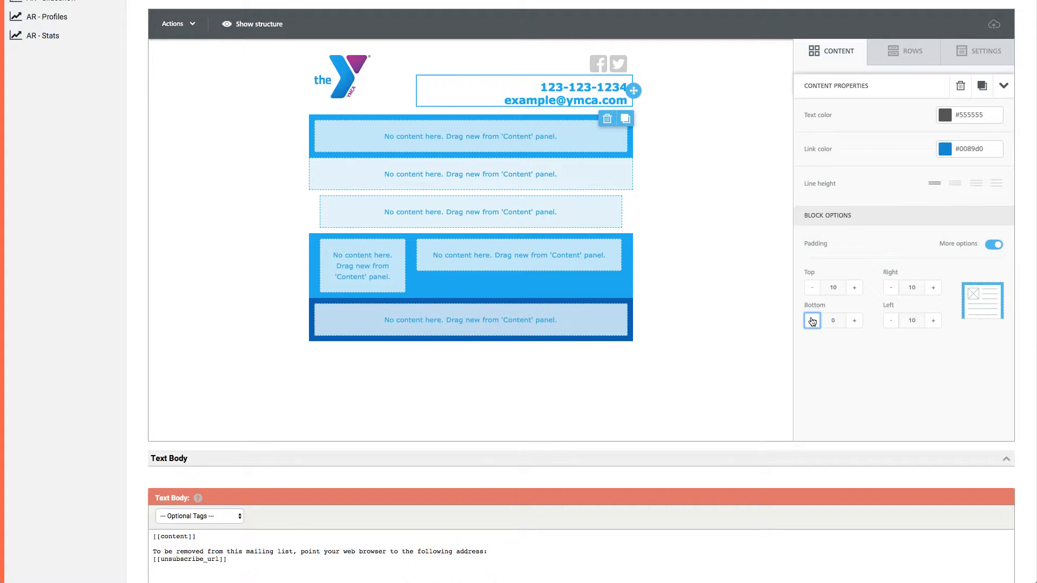
click(812, 287)
click(812, 287)
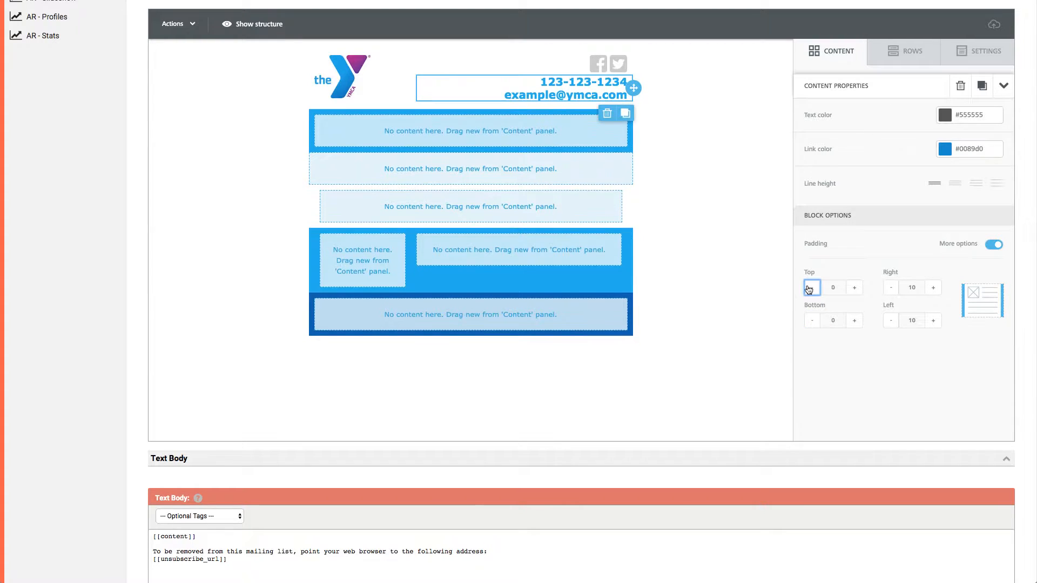
click(854, 289)
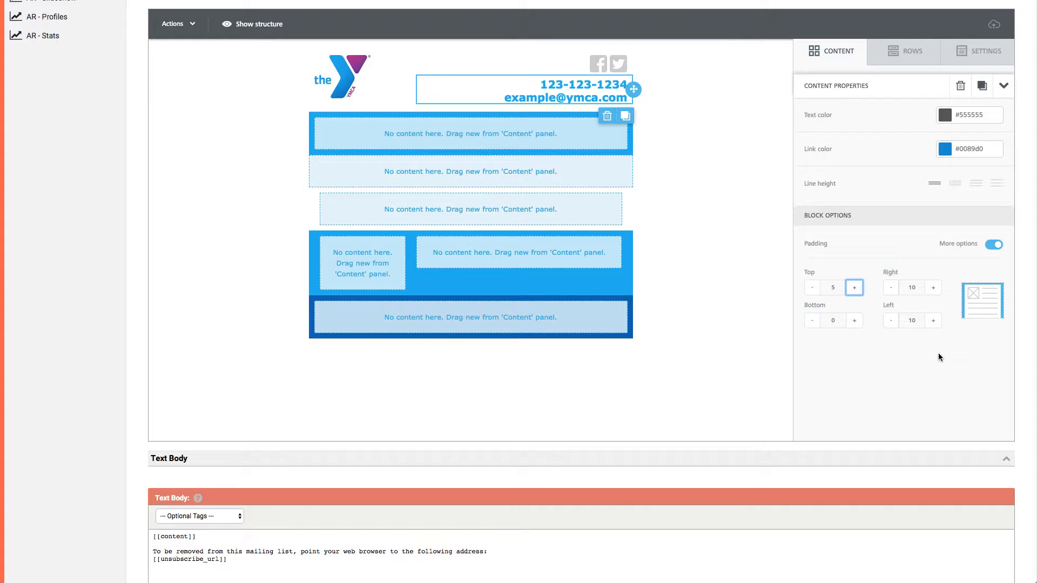
click(1000, 244)
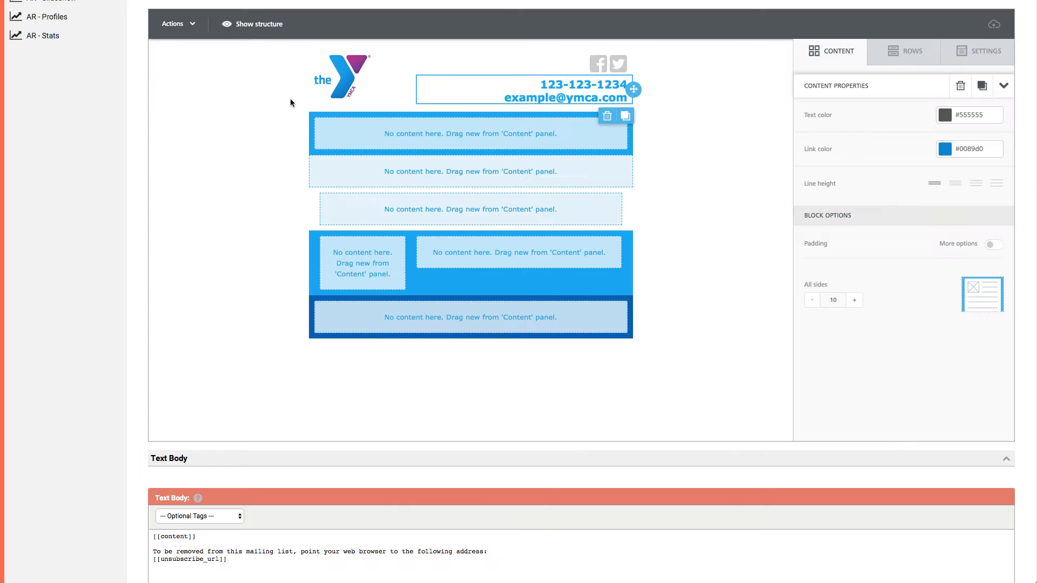
Add a text block to the empty blue row under the header and replace its placeholder with "Your YMCA Name Here".
click(828, 53)
drag(845, 108, 518, 138)
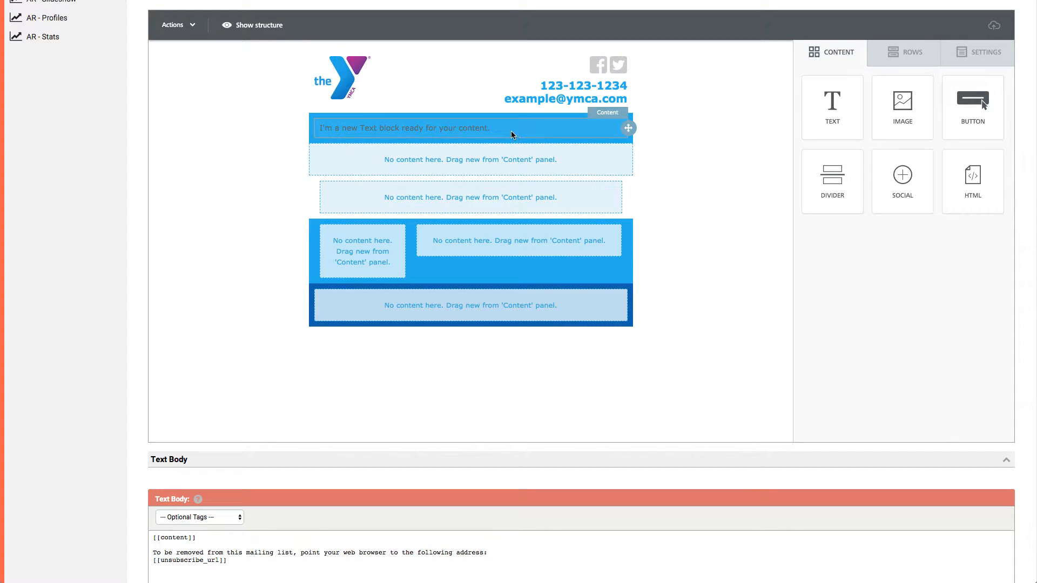
click(508, 127)
click(508, 129)
click(466, 127)
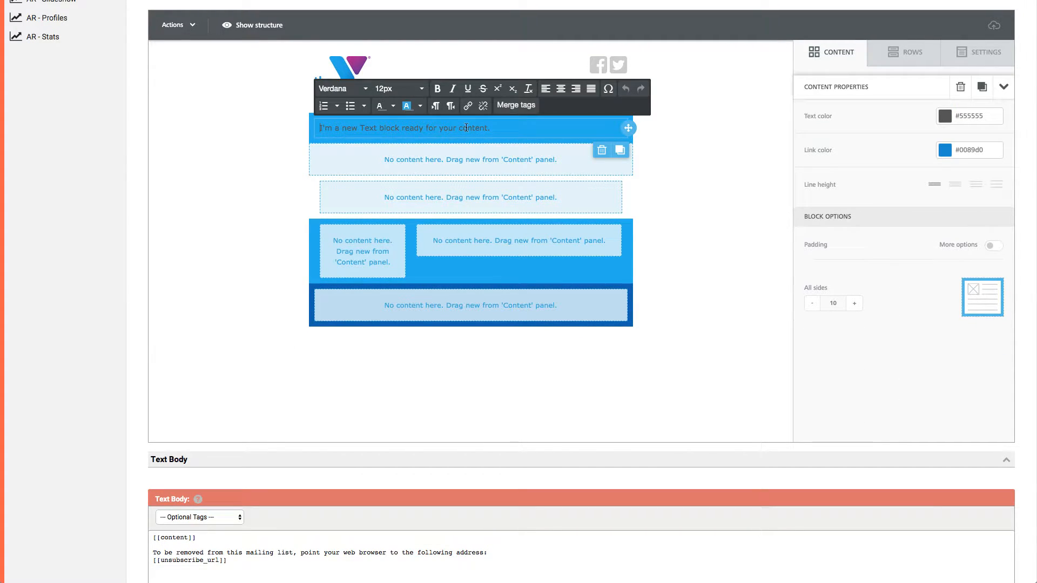
text(Yore)
key(ctrl+a)
key(BackSpace)
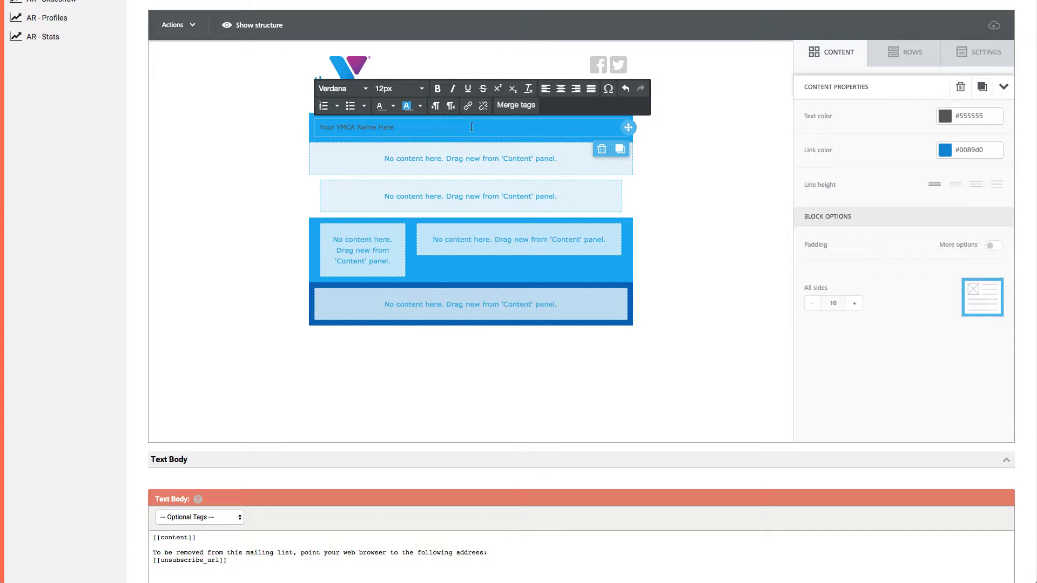
Format the "Your YMCA Name Here" text as bold, white and 20px.
triple_click(370, 129)
click(436, 89)
click(421, 89)
click(422, 88)
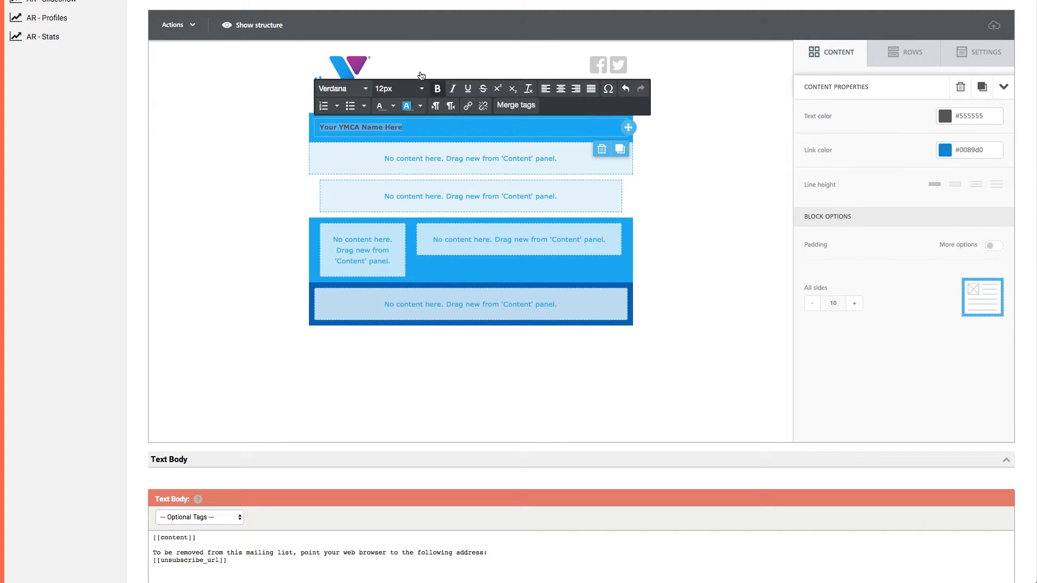
click(393, 106)
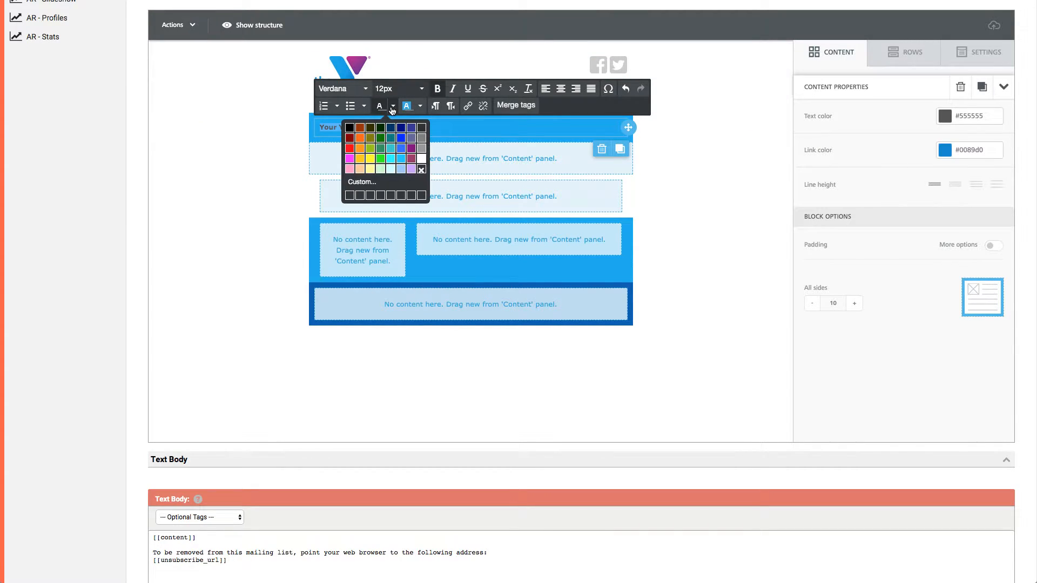
click(421, 159)
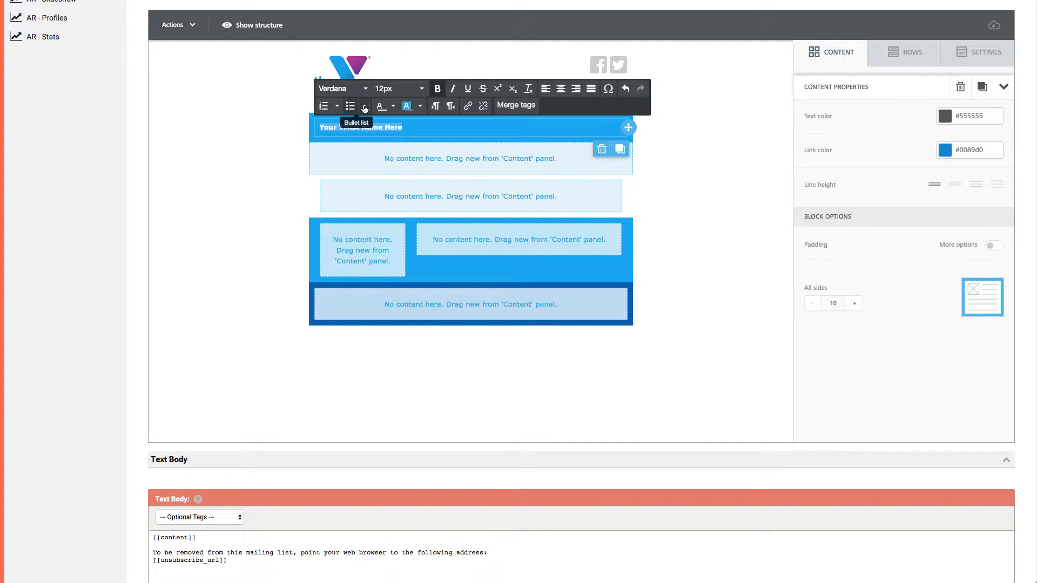
click(398, 88)
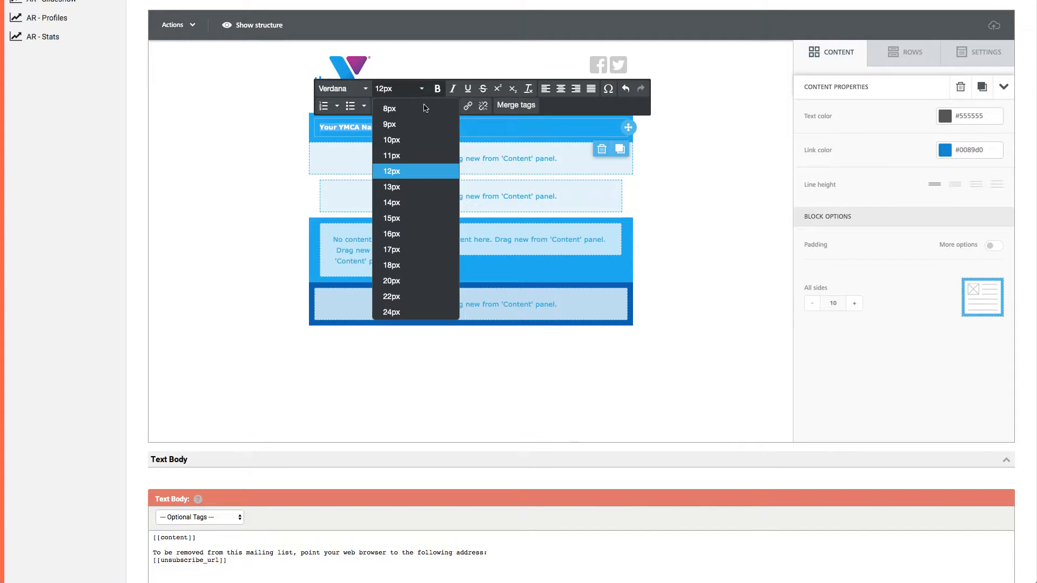
click(406, 280)
click(473, 127)
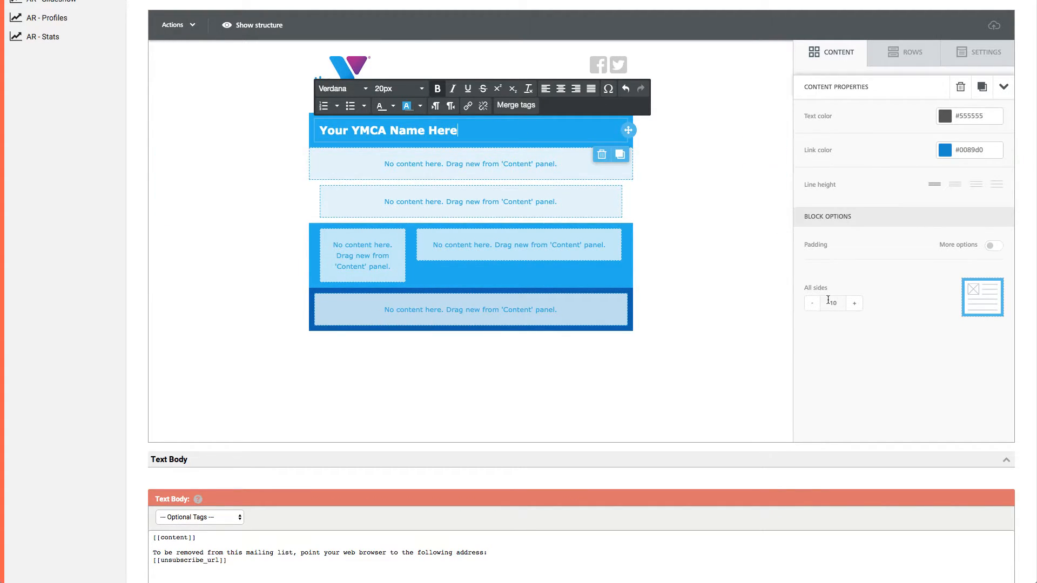
Set the all-sides padding to 0 on the YMCA name text block and to 15 on its row's column.
click(810, 304)
click(810, 305)
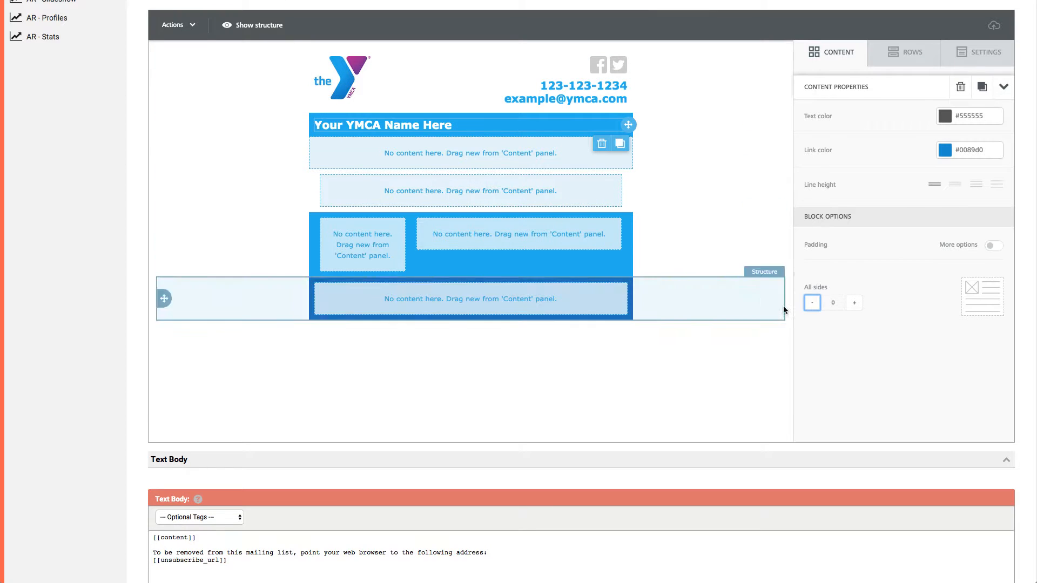
click(671, 122)
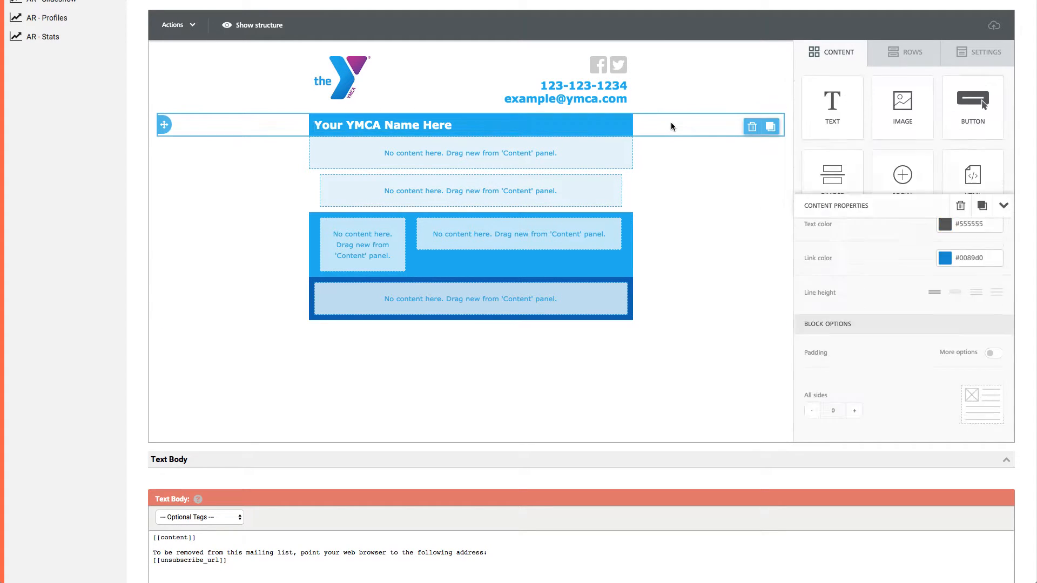
scroll(875, 383, down, 3)
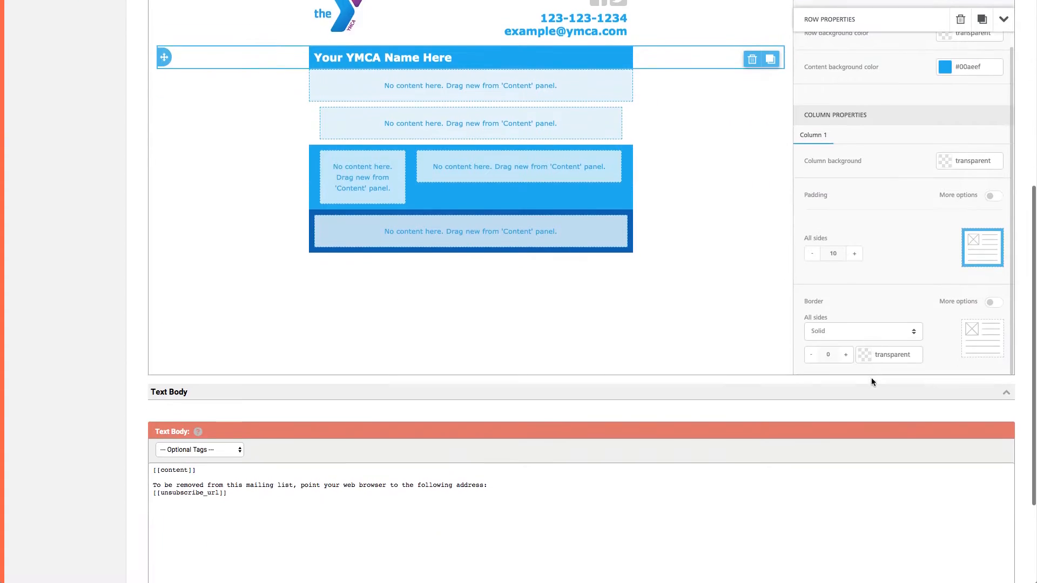
click(854, 246)
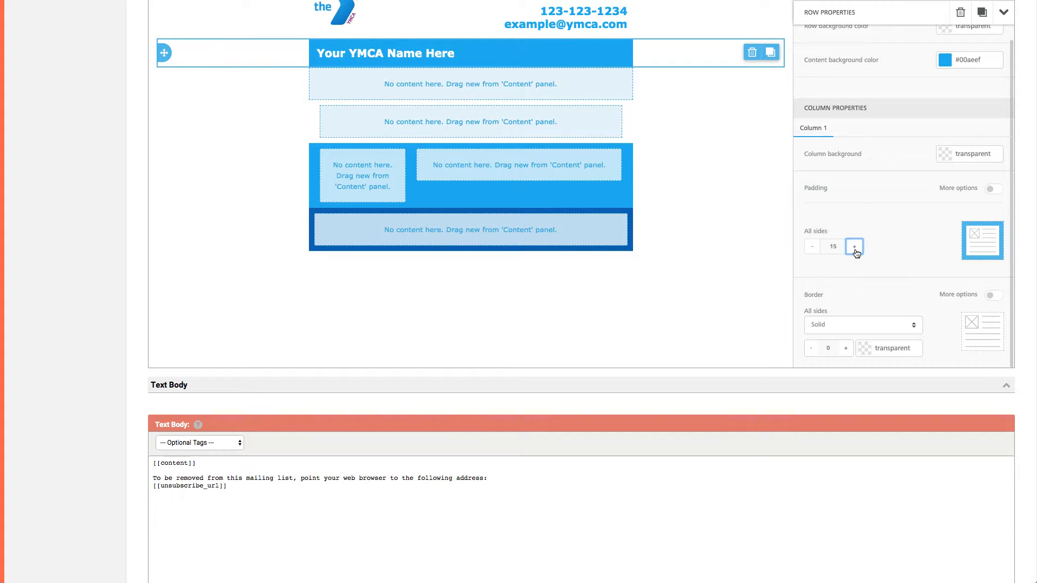
scroll(534, 170, up, 3)
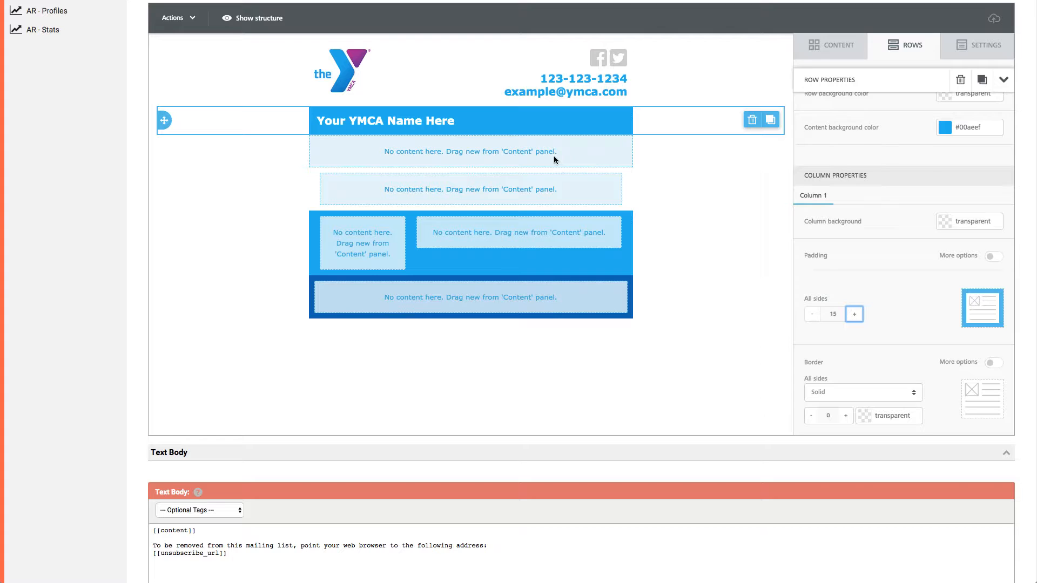
Add an image block to the row below the YMCA name, upload and insert hero-img-blue.jpg, and review its image properties.
click(833, 46)
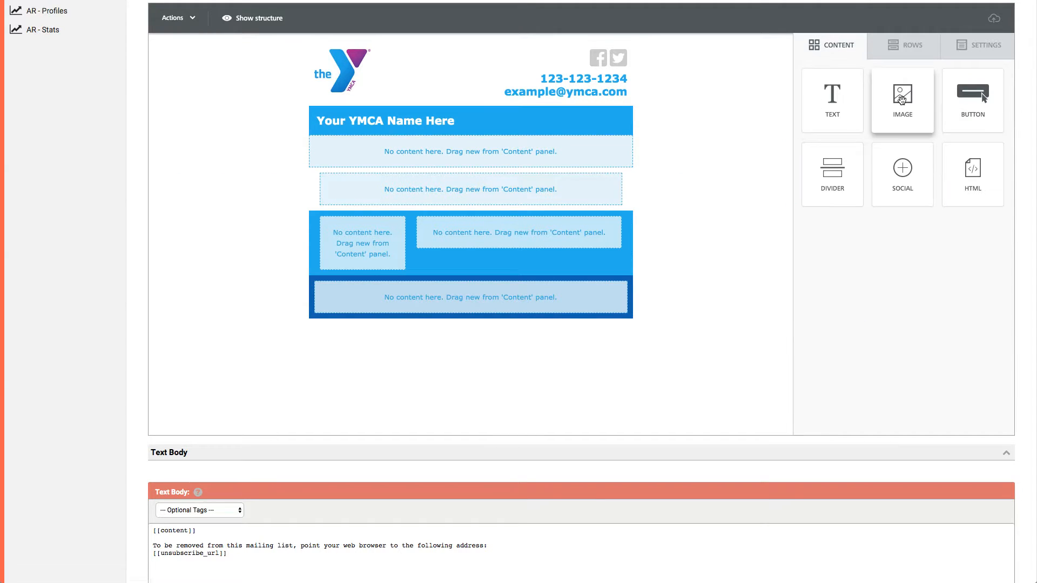
mouse_move(902, 100)
mouse_down()
mouse_move(777, 102)
mouse_move(509, 146)
mouse_move(475, 139)
mouse_up()
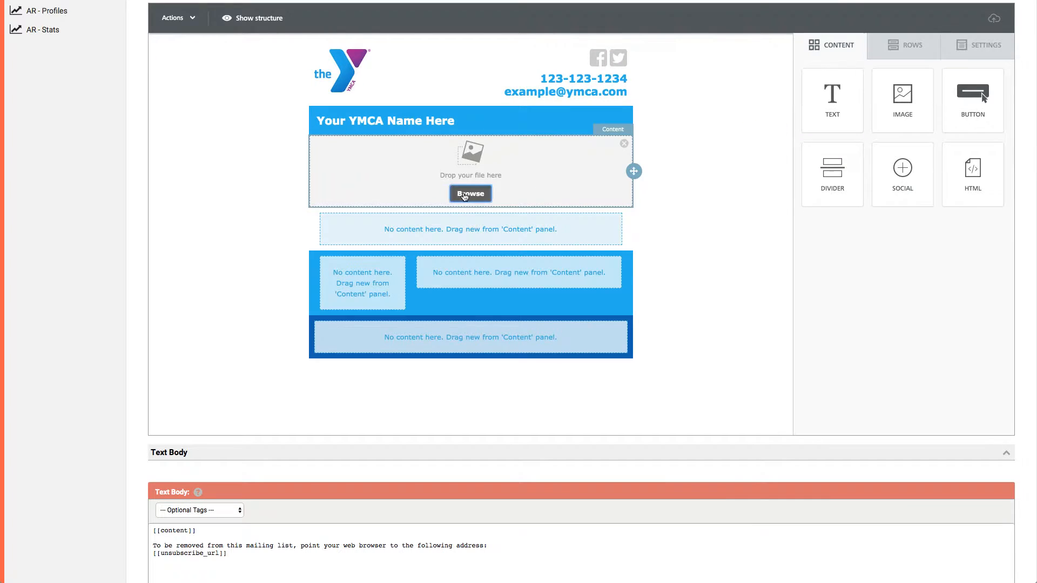
click(465, 193)
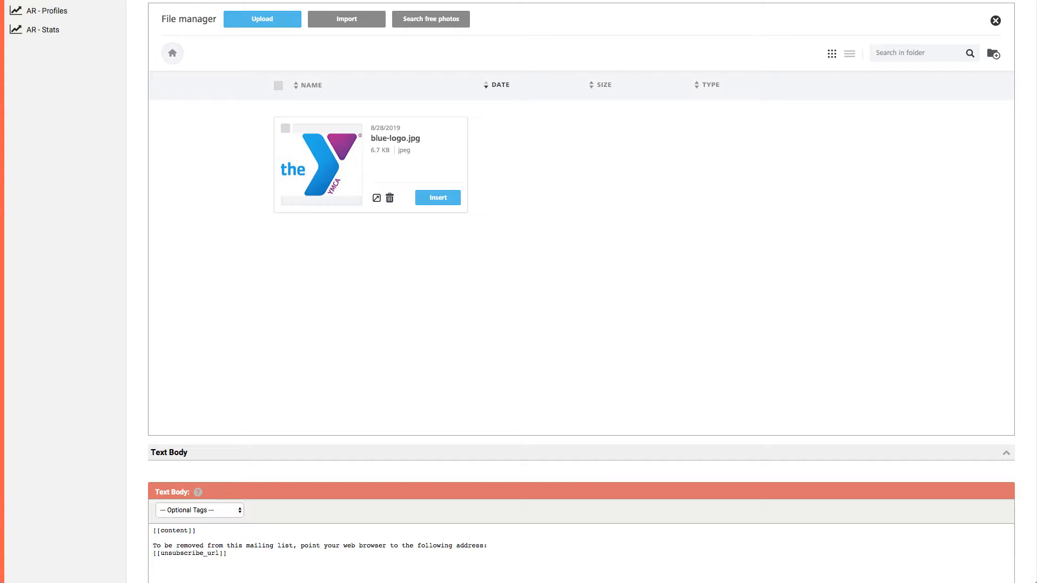
drag(1035, 247, 692, 248)
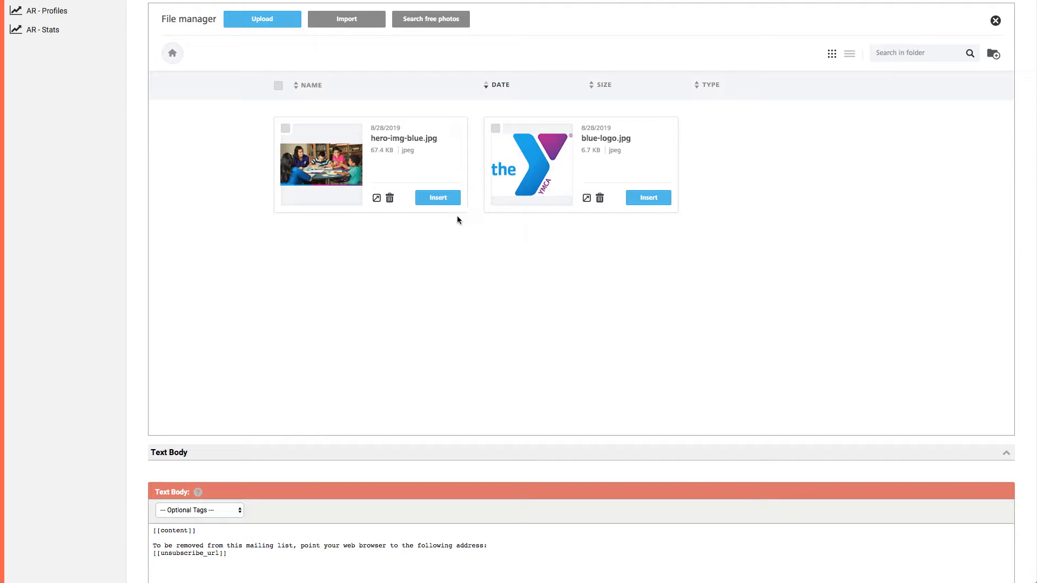
click(434, 199)
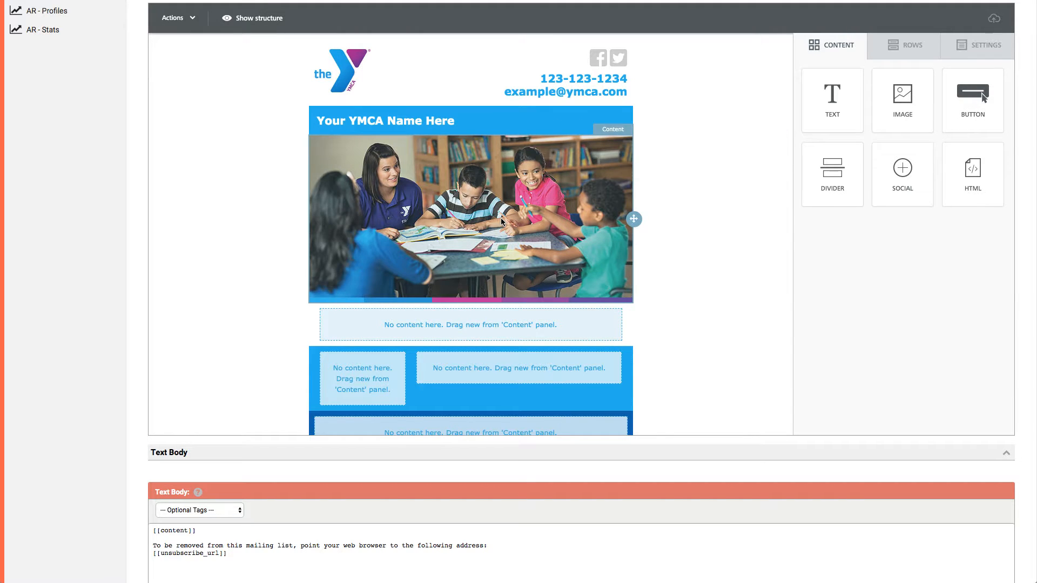
click(501, 220)
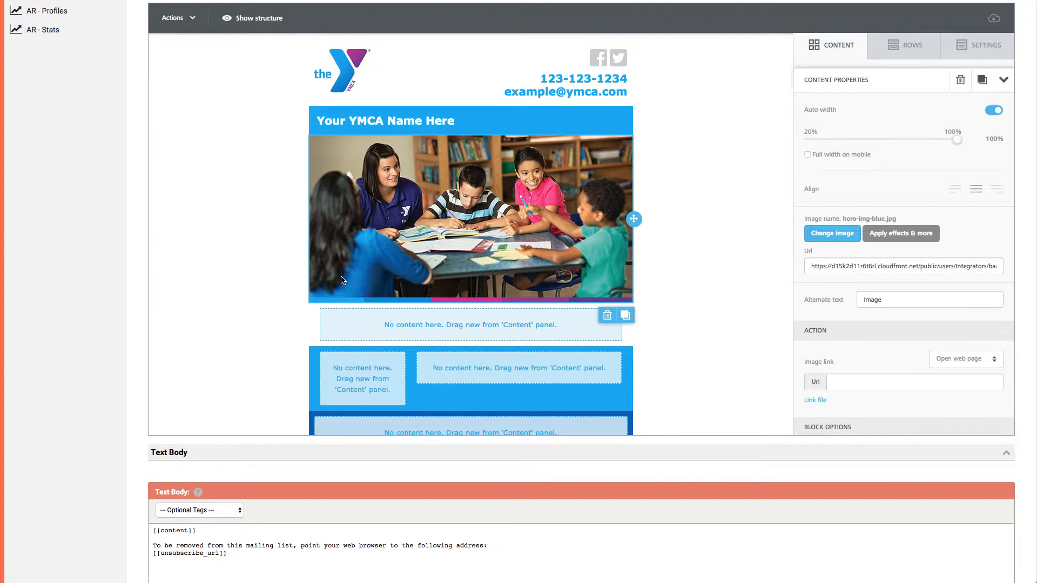
scroll(808, 217, down, 1)
scroll(807, 217, down, 5)
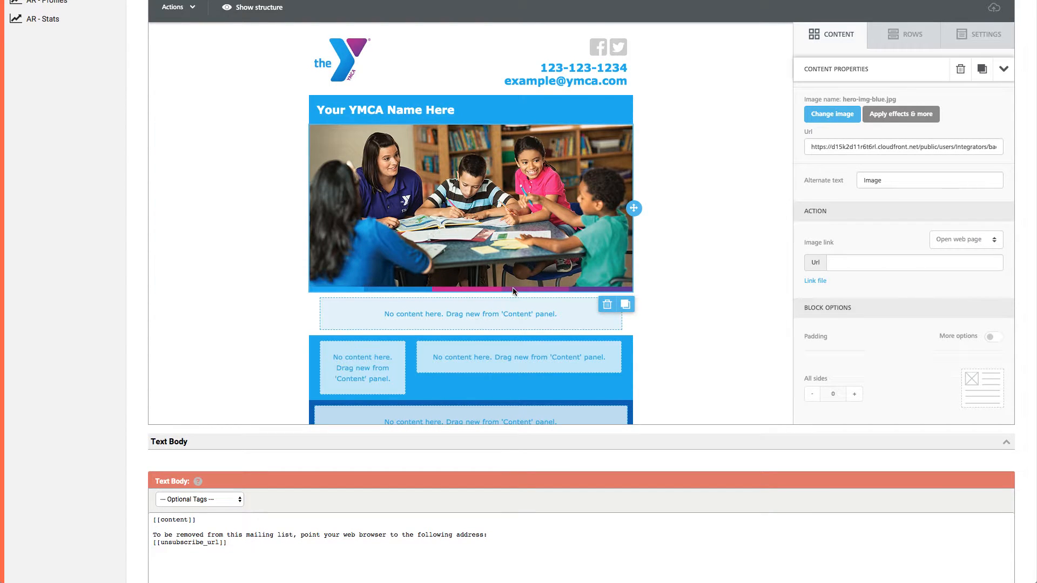
Add a text block to the empty row beneath the hero image and set its all-sides padding to 0.
click(855, 38)
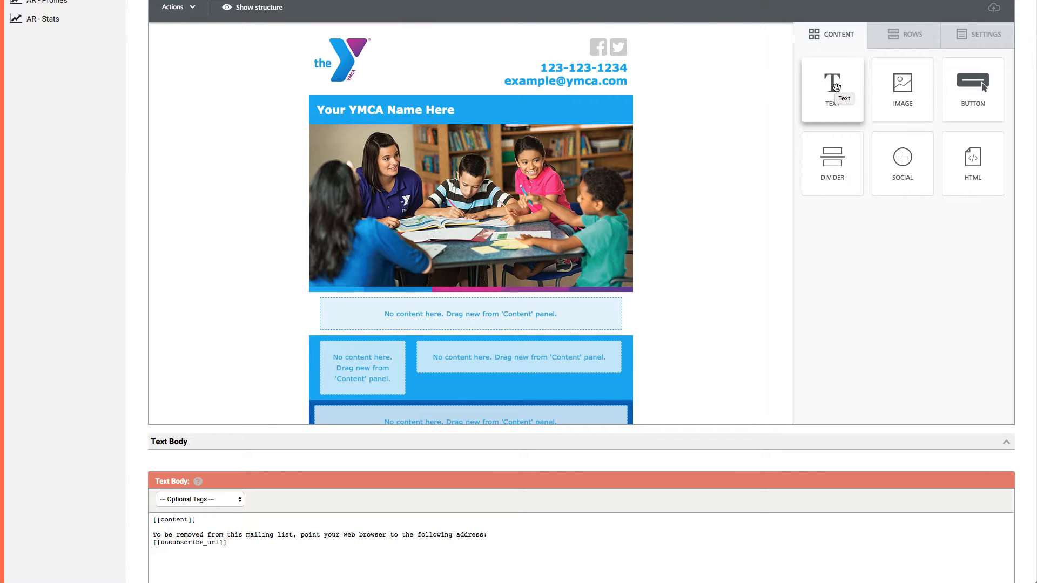
drag(844, 86, 506, 303)
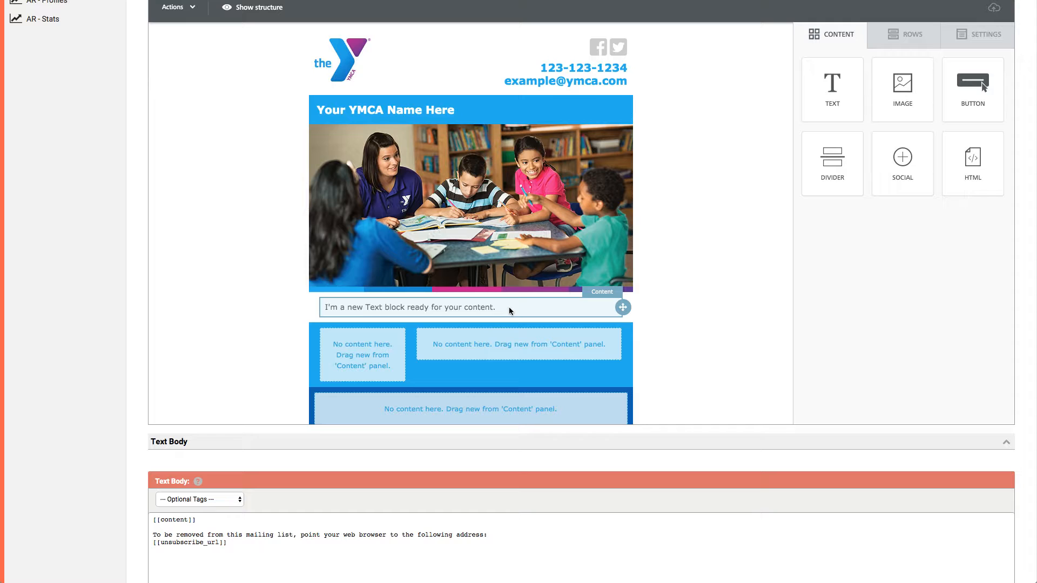
click(509, 307)
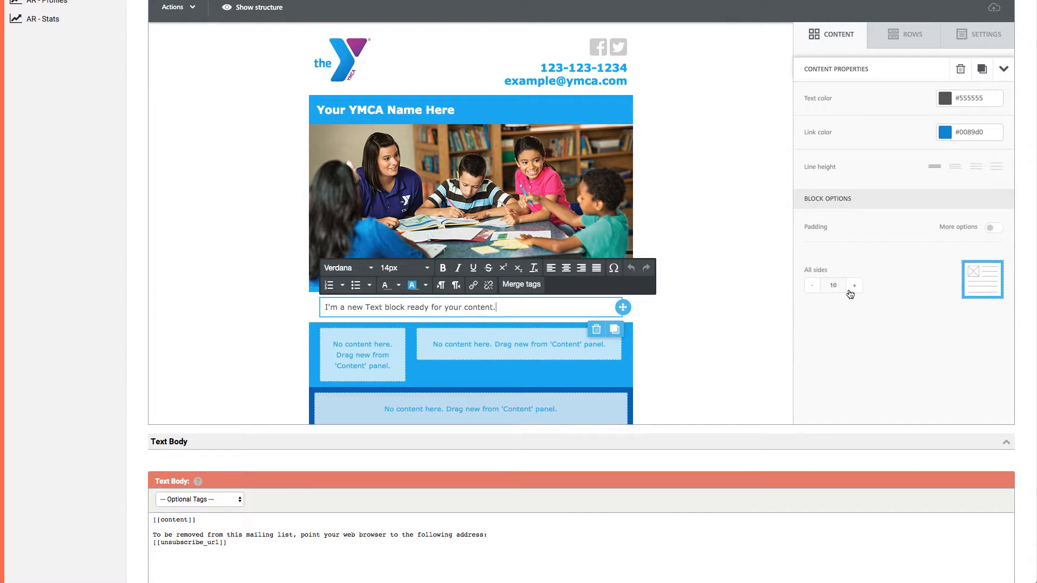
click(812, 290)
click(813, 289)
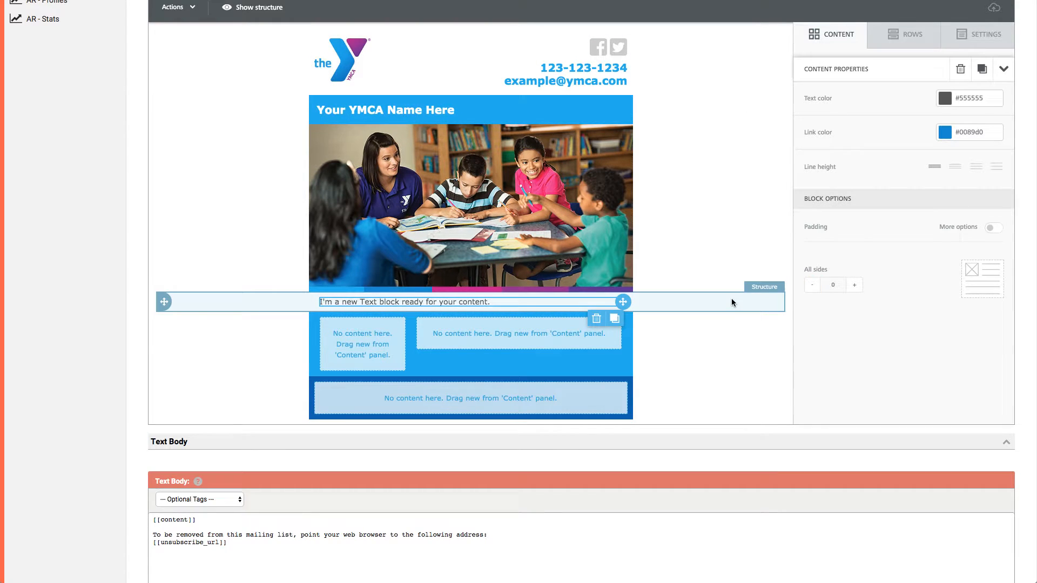
Set the column's top and bottom padding to 15 in the row beneath the hero image.
click(731, 297)
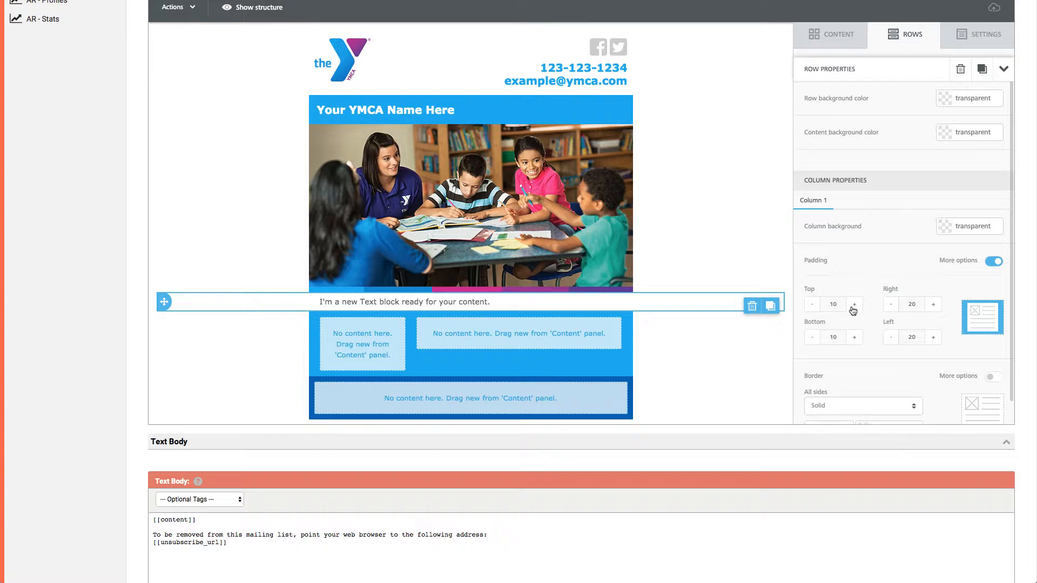
click(854, 305)
click(855, 337)
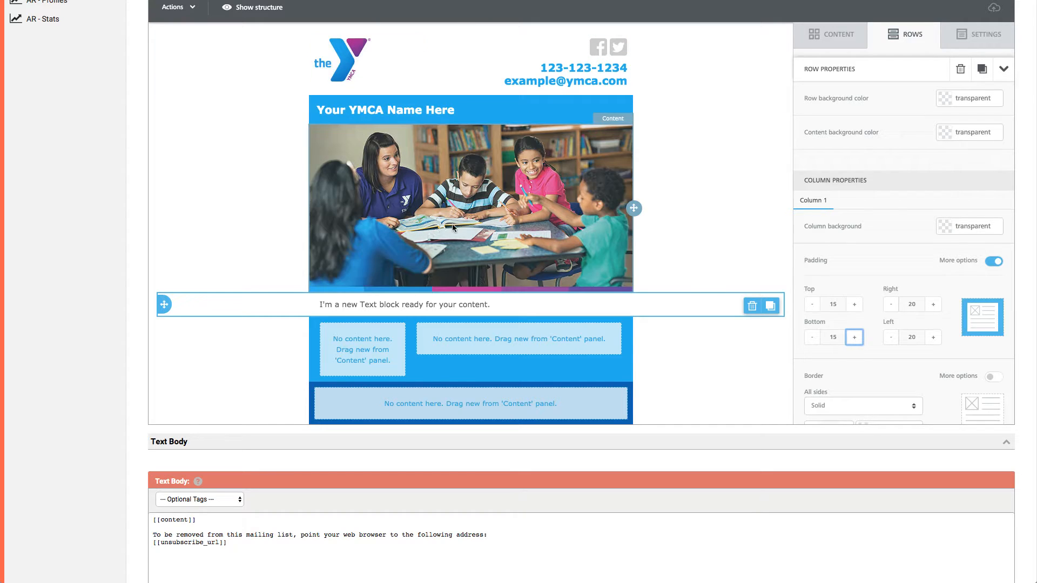
Replace the placeholder text beneath the hero image with the content merge tag.
triple_click(472, 305)
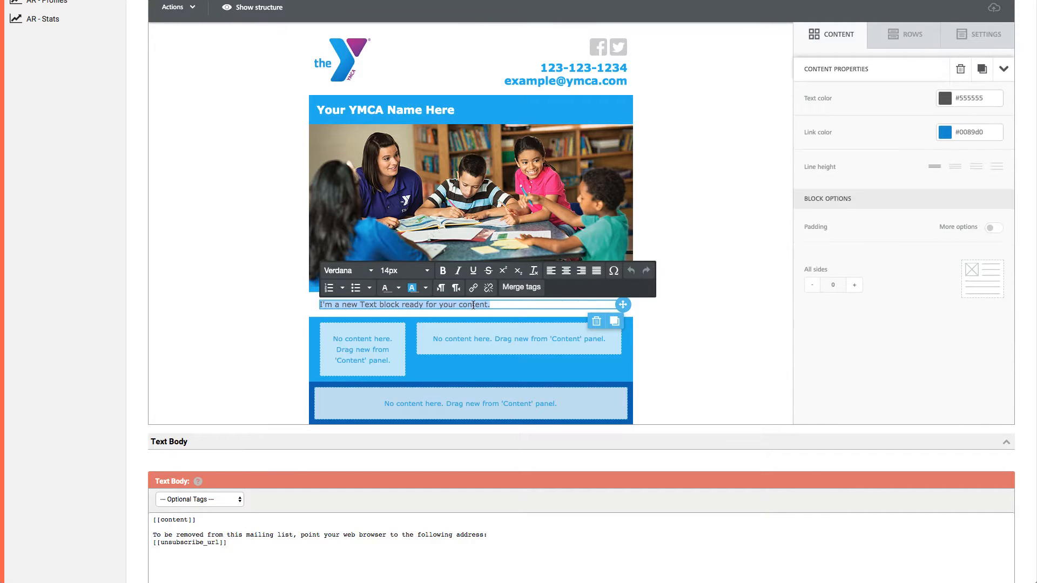
key(BackSpace)
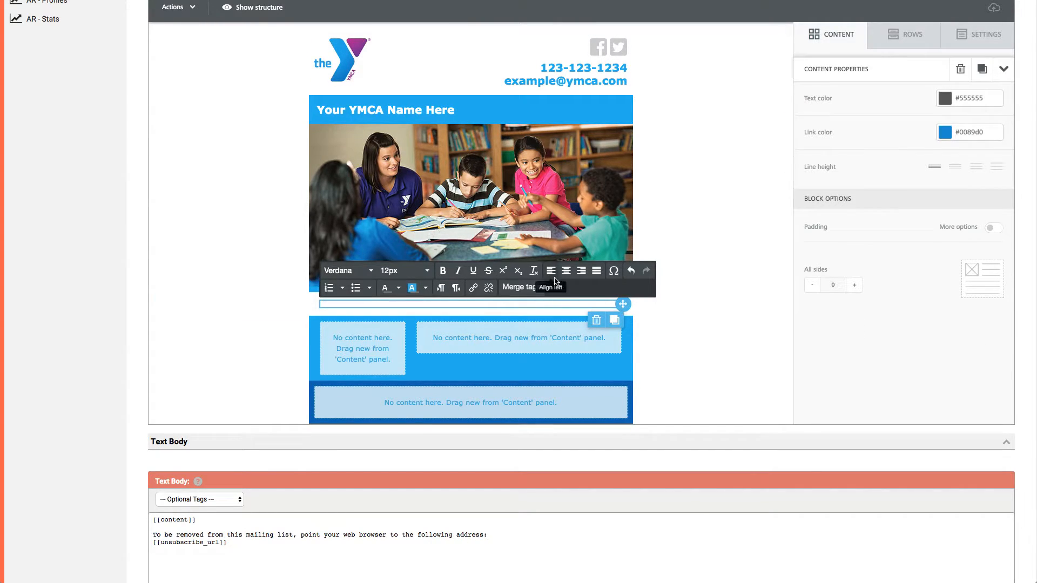
click(521, 287)
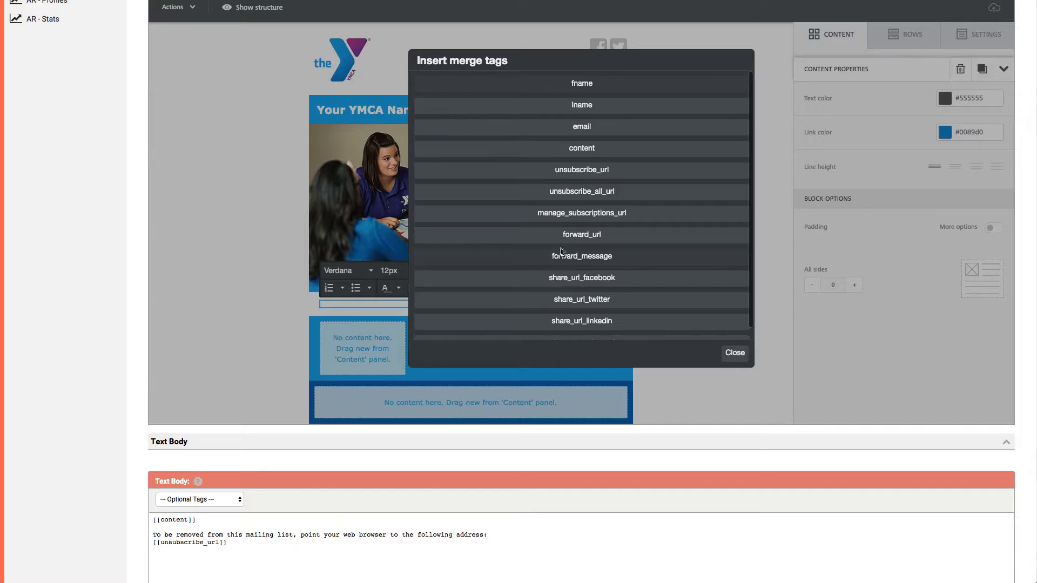
scroll(594, 173, up, 1)
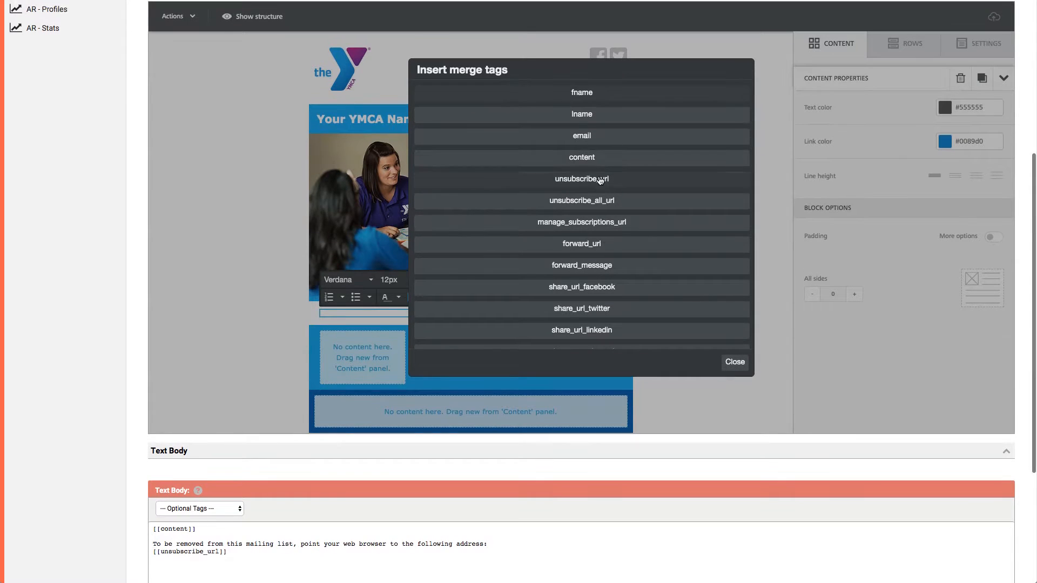
click(570, 163)
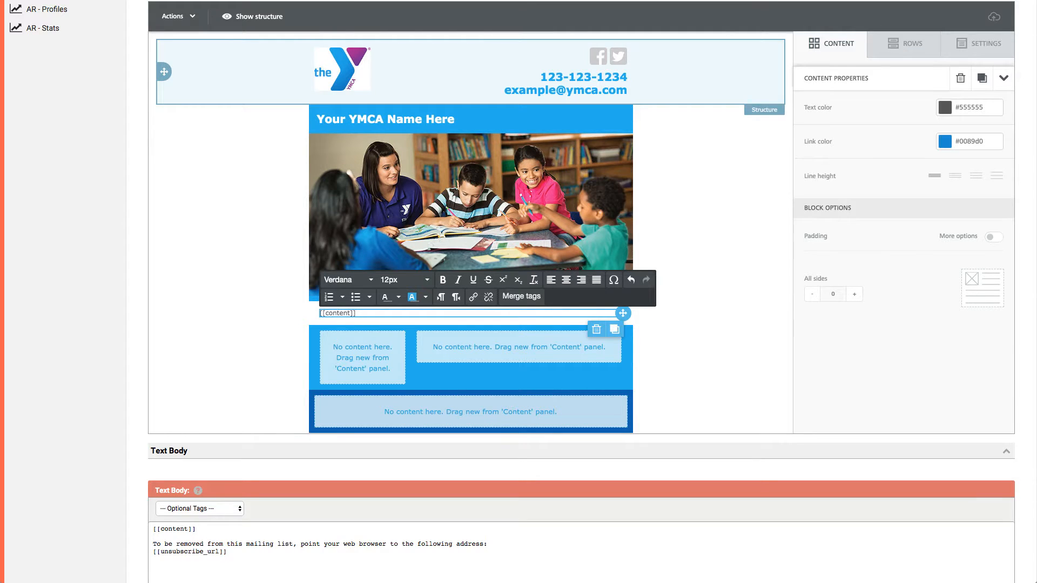
Set the [[content]] tag's font size to 13px and deselect the text.
drag(355, 313, 306, 318)
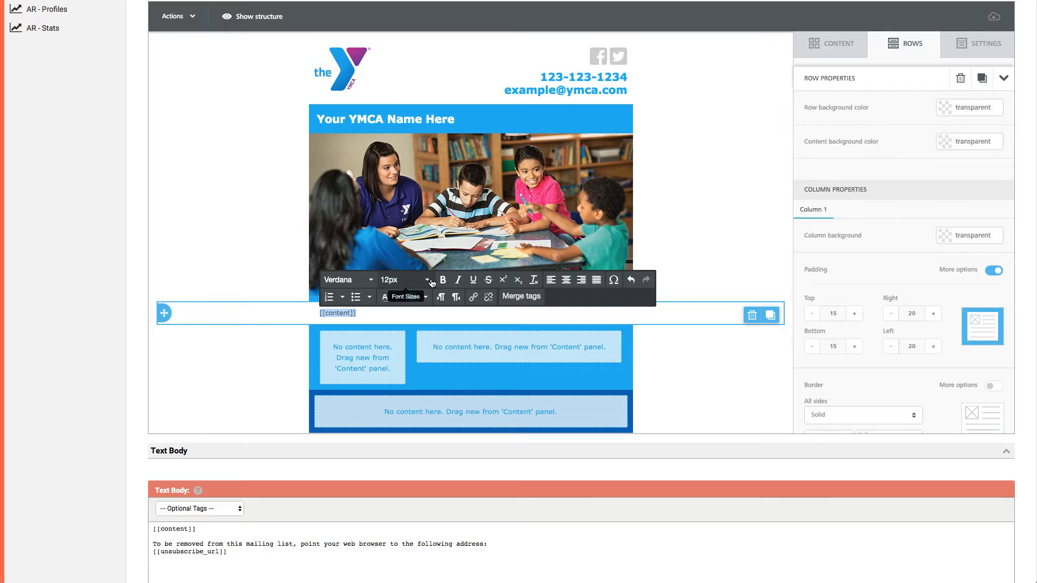
click(428, 280)
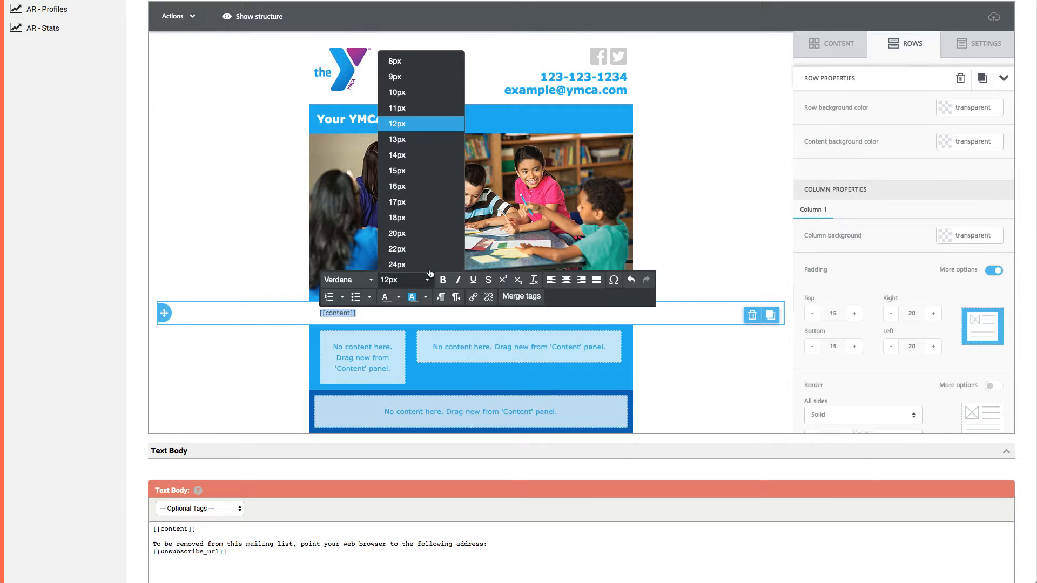
click(424, 139)
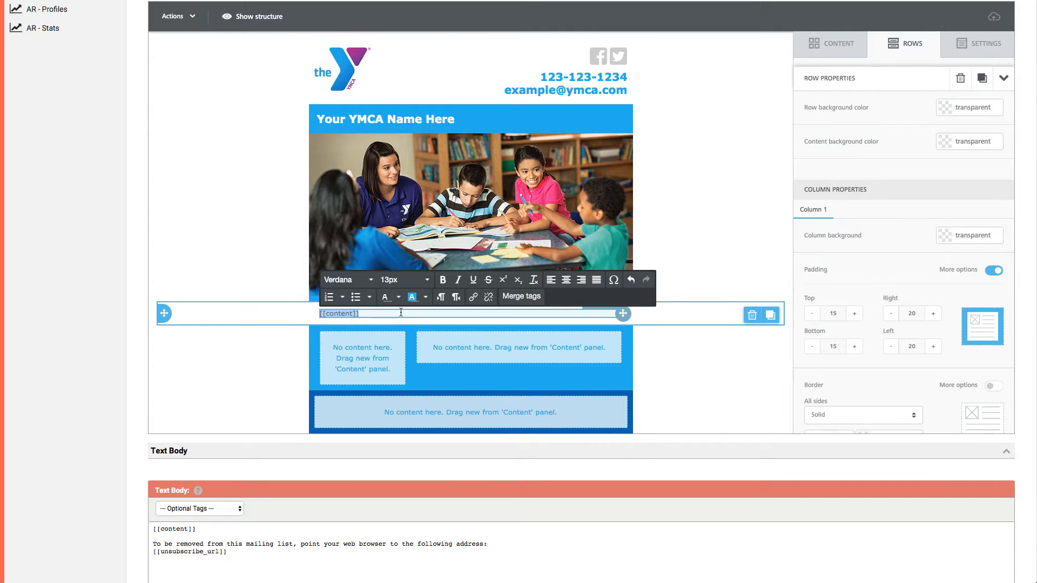
click(116, 302)
click(339, 314)
click(229, 404)
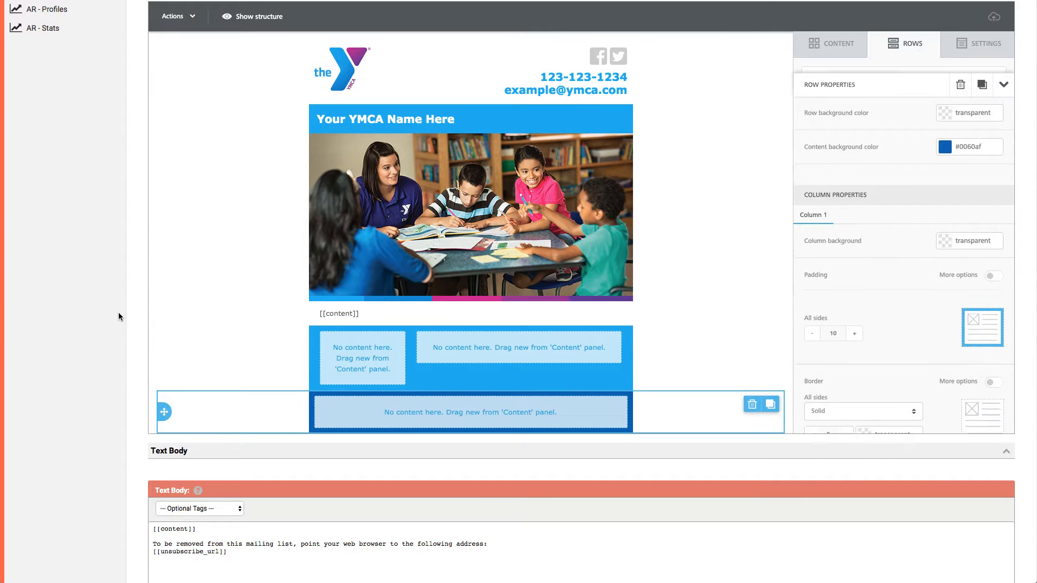
Set the [[content]] tag's font size beneath the hero image to 14px and check its text block properties.
click(375, 313)
drag(374, 313, 317, 311)
click(426, 281)
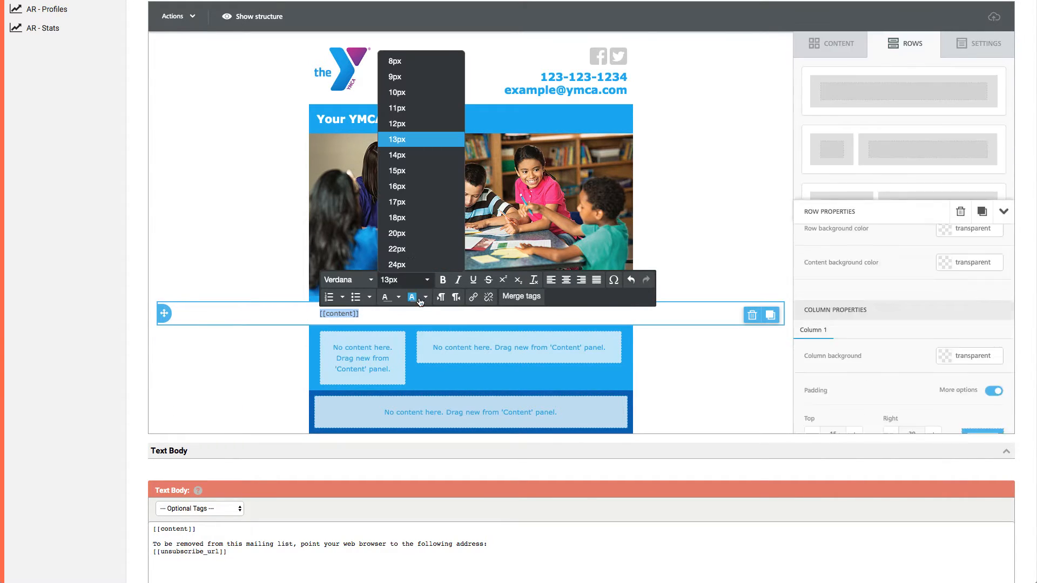
click(410, 157)
click(64, 235)
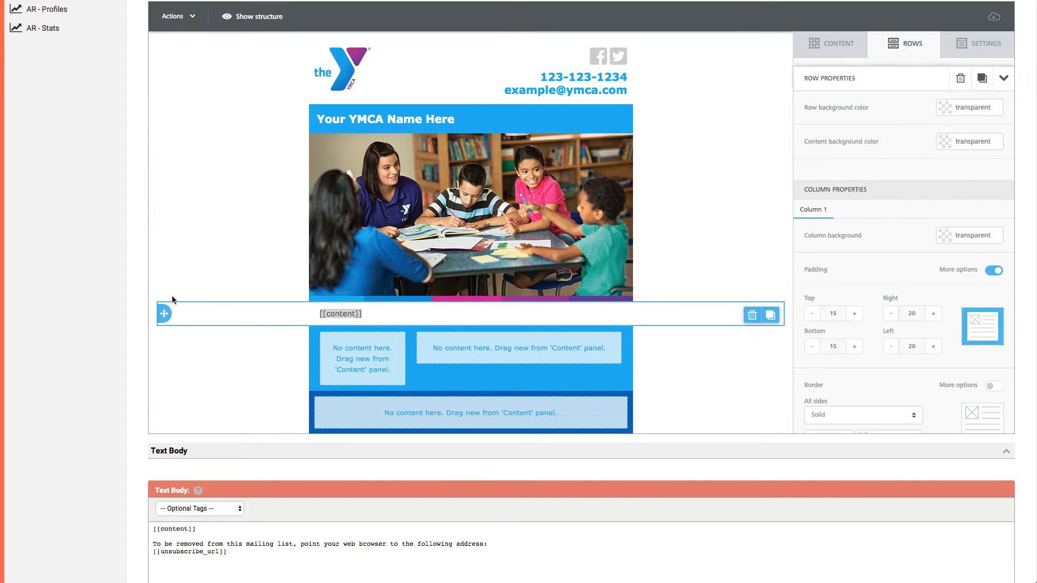
click(367, 312)
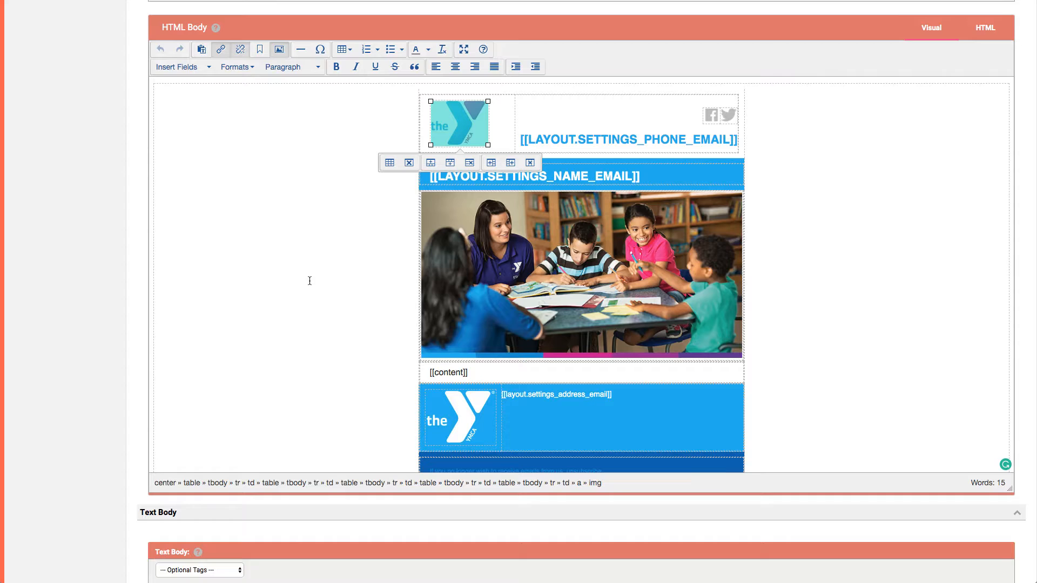
scroll(547, 406, down, 1)
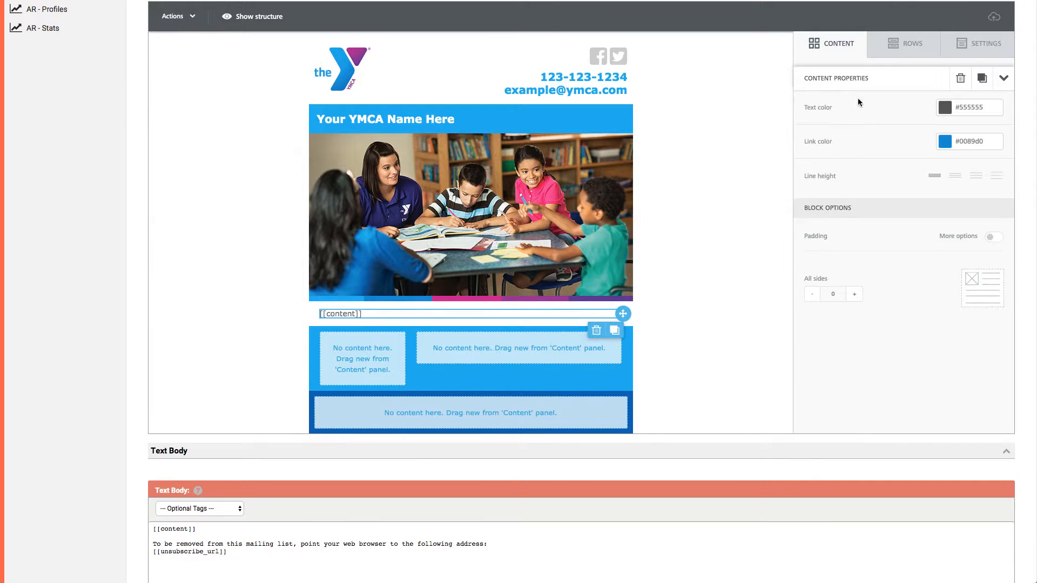
Add an image block with the uploaded white-logo-b.jpg to the first column of the light blue footer row and align it left.
click(832, 49)
drag(903, 100, 354, 352)
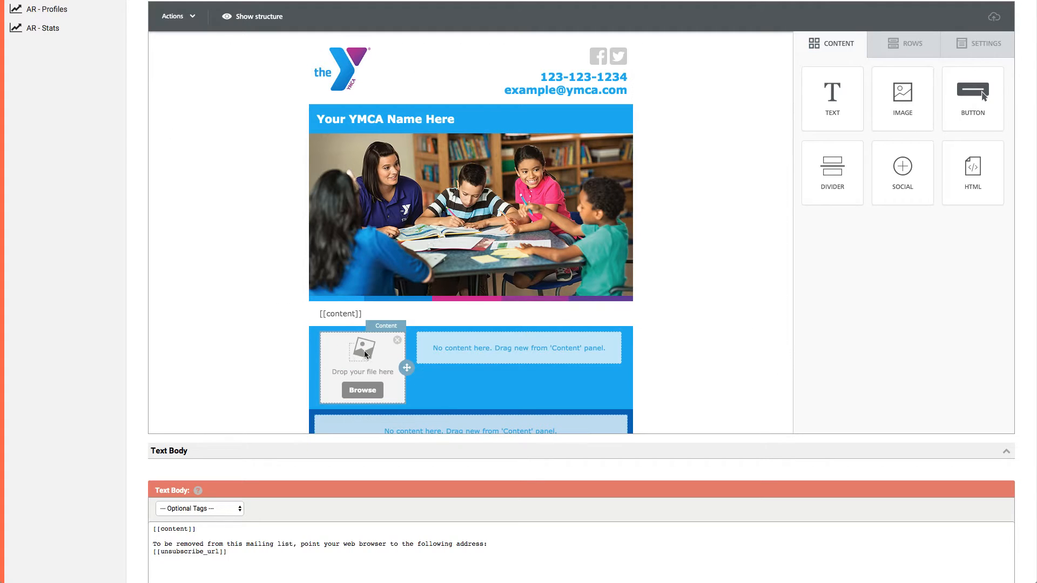
click(365, 391)
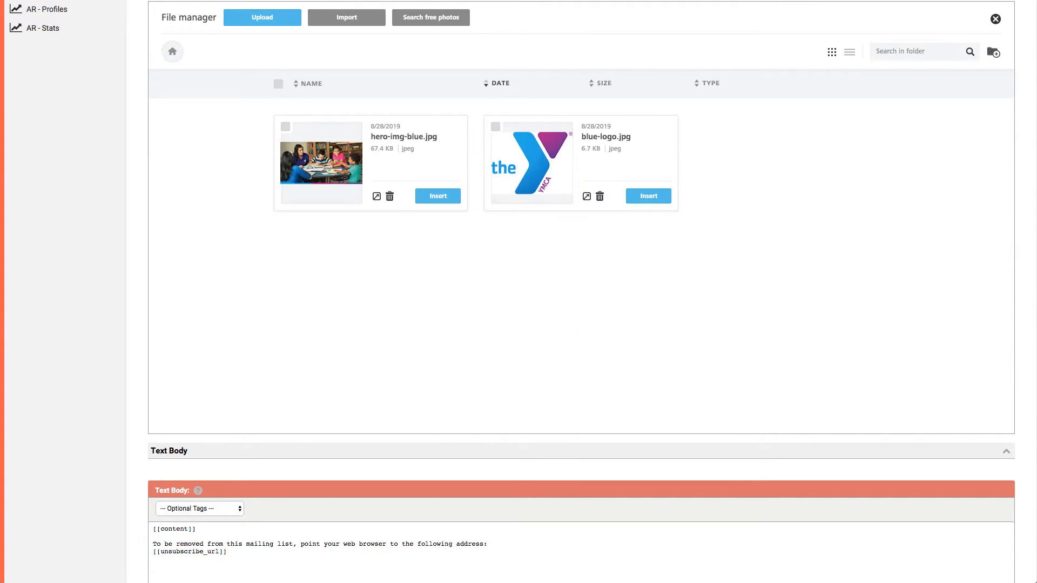
drag(1032, 157, 808, 157)
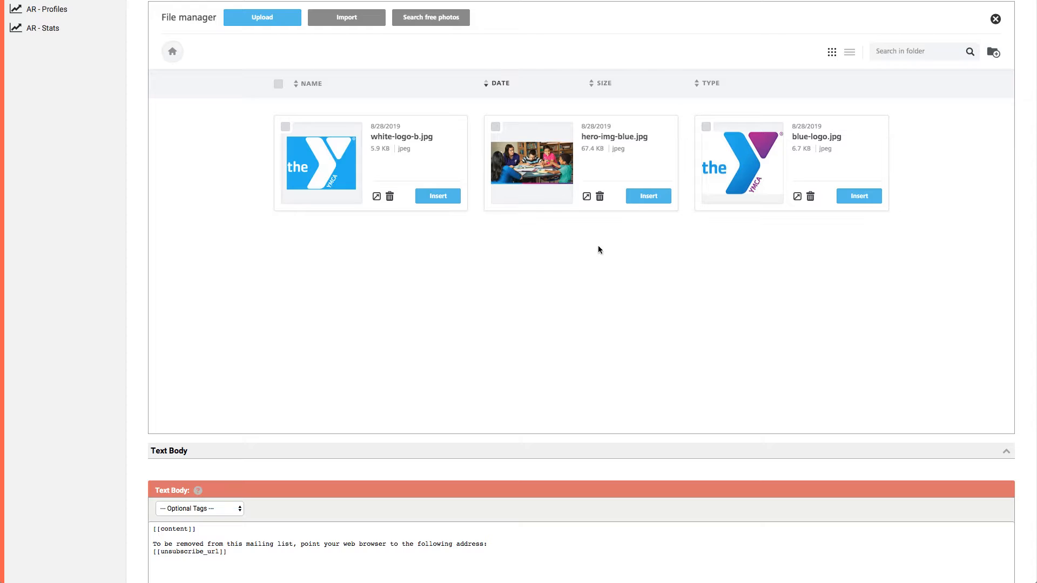
click(441, 200)
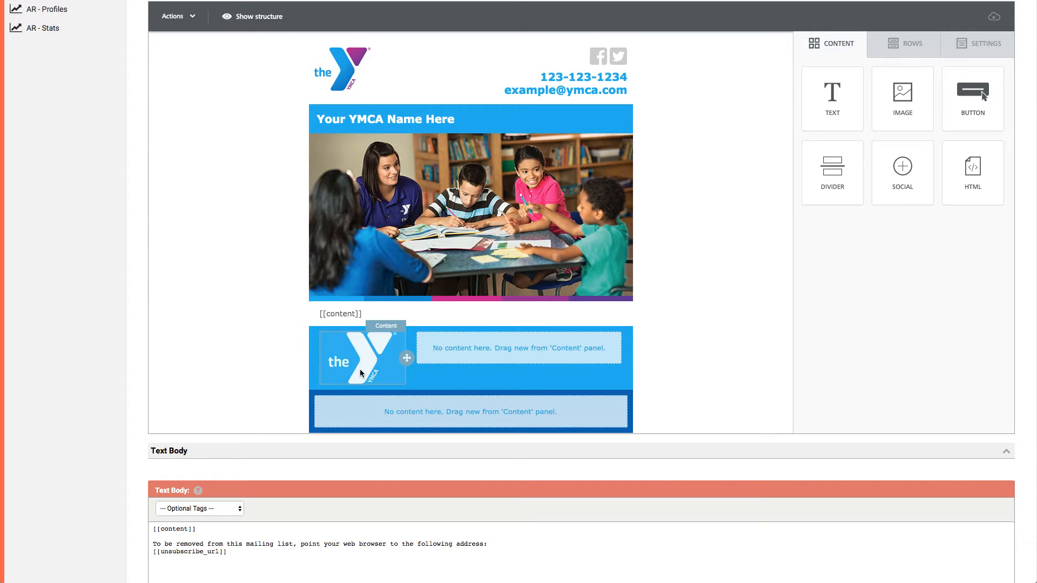
click(362, 365)
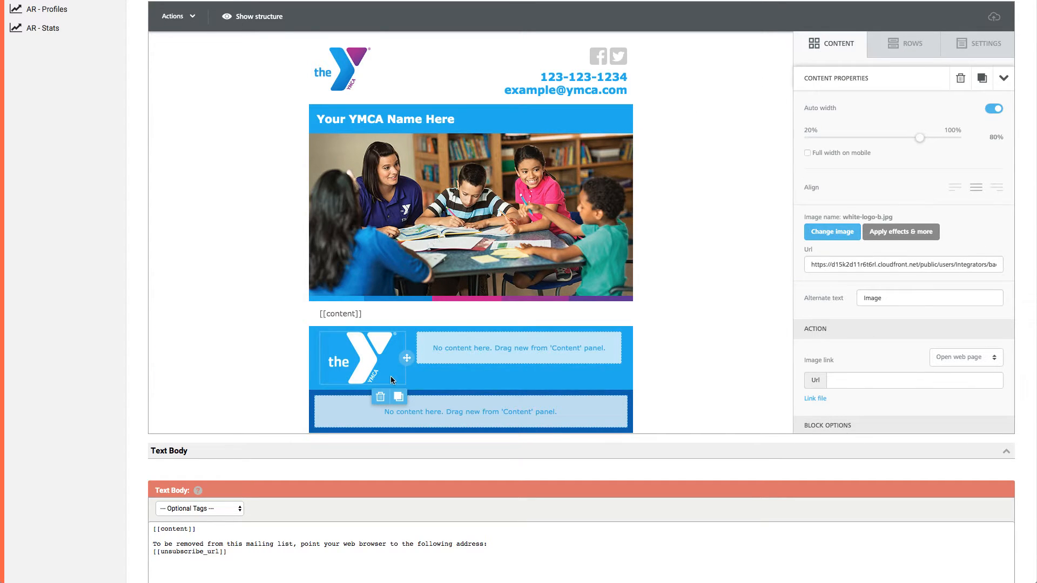
click(954, 189)
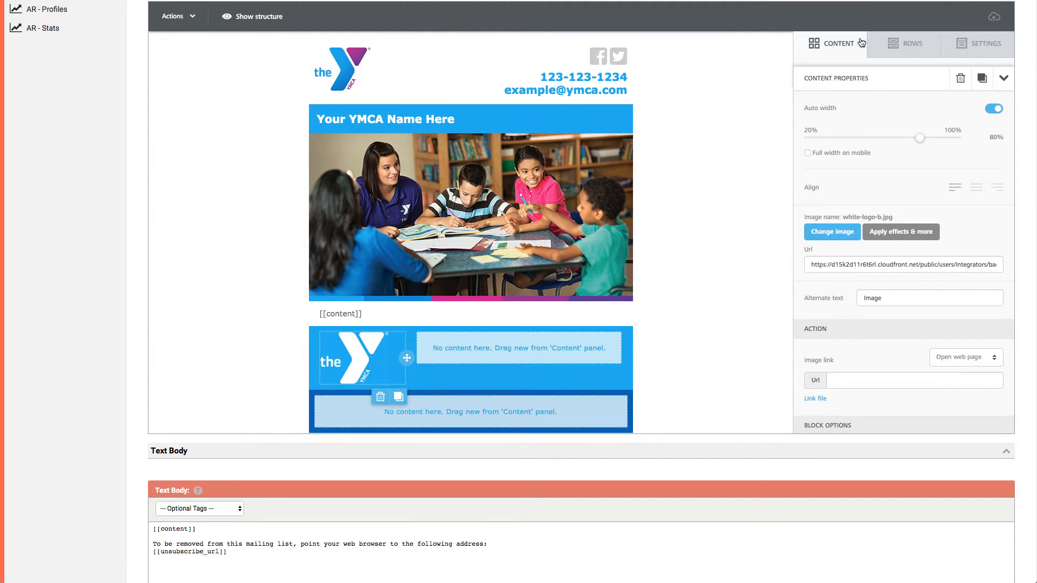
Add a text block to the light blue footer row's second column and replace its placeholder with the line "YMCA Name Here".
click(820, 45)
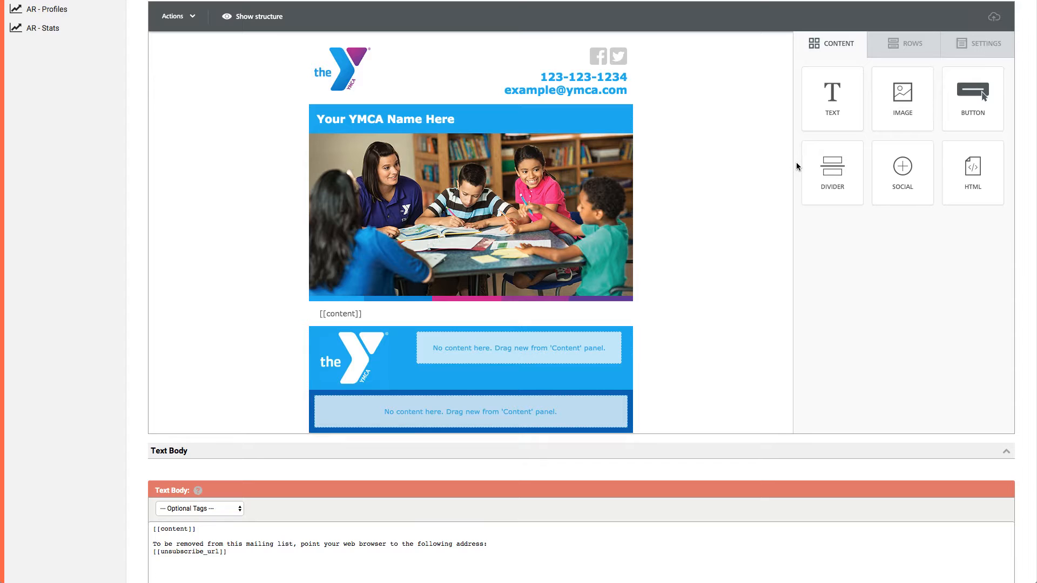
drag(844, 97, 468, 339)
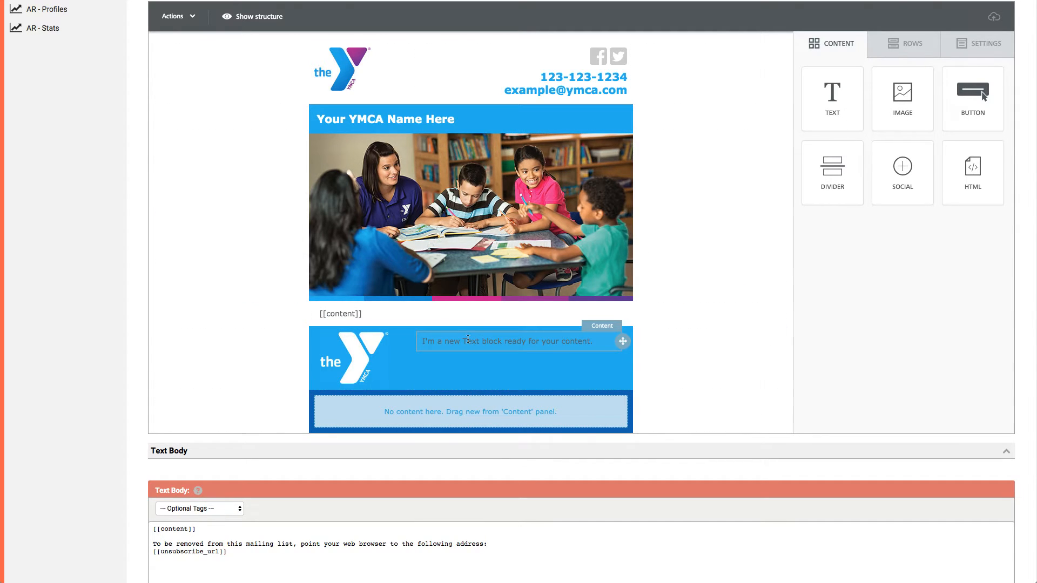
click(558, 341)
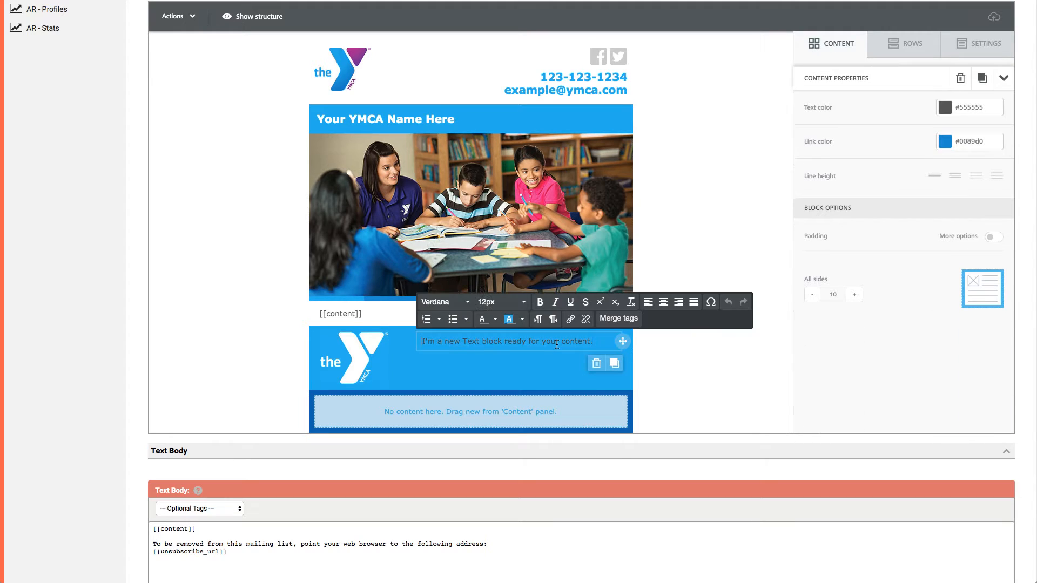
text(YM)
key(ctrl+a)
key(BackSpace)
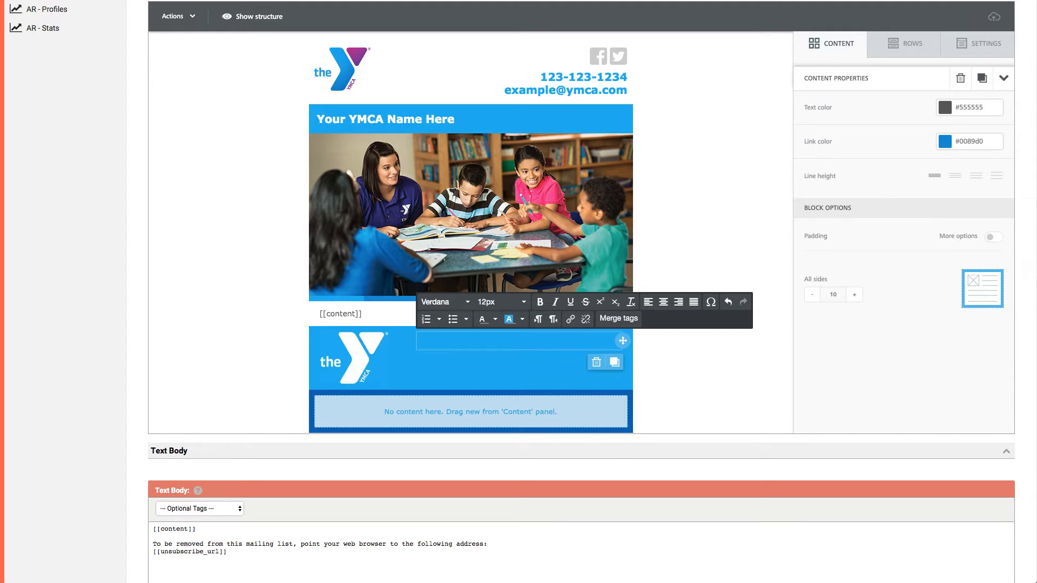
text(YMCa Name Here)
key(Return)
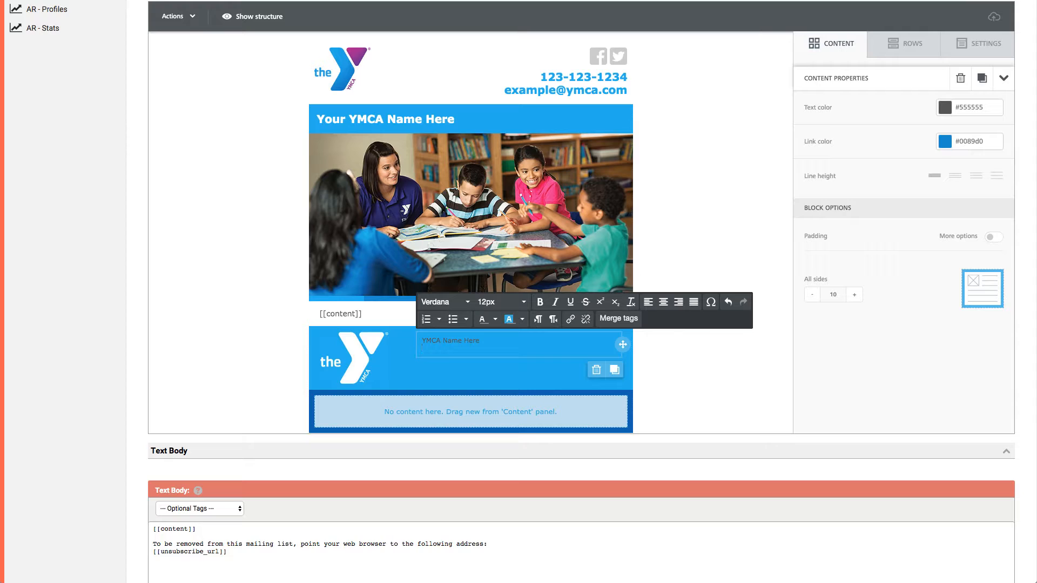
Add the phone number and street address on separate lines beneath the footer's YMCA name.
text(123-123-1234)
key(Return)
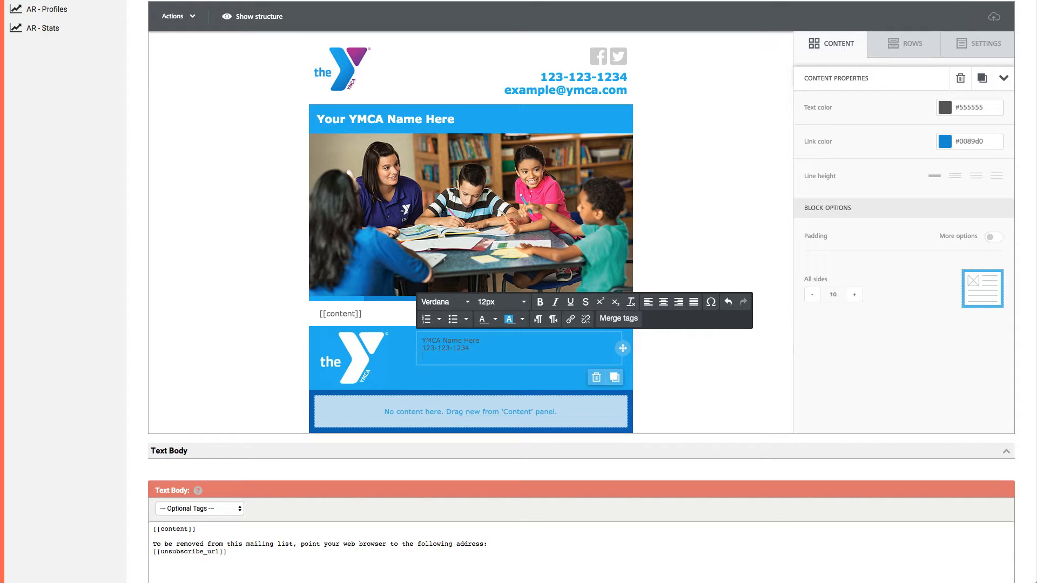
text(123 Main St.)
key(Return)
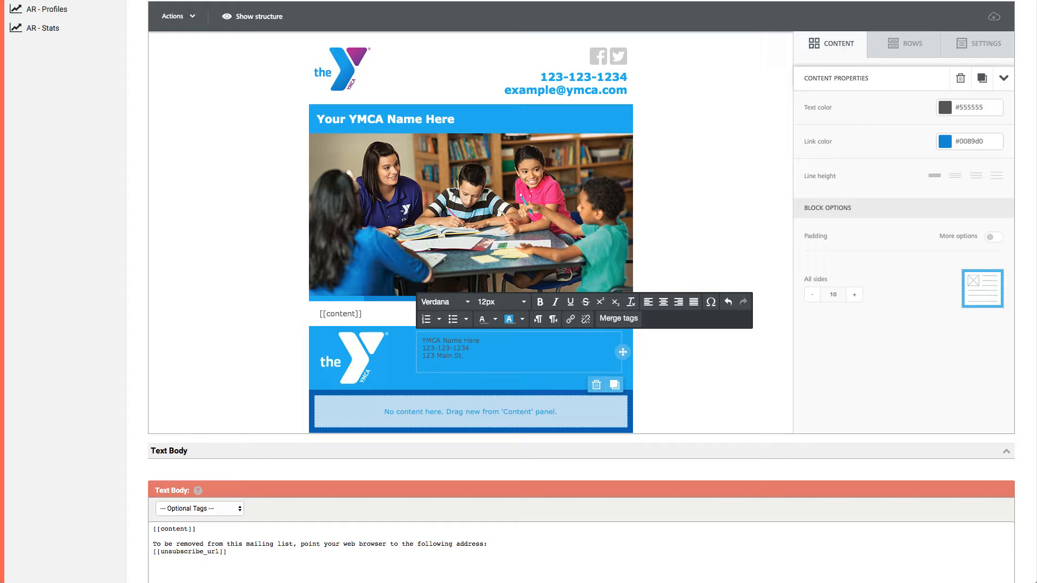
Complete the footer contact block with the city, state and ZIP line and the e-mail address on a new line.
text(Springfield OH,)
text(12345)
key(Return)
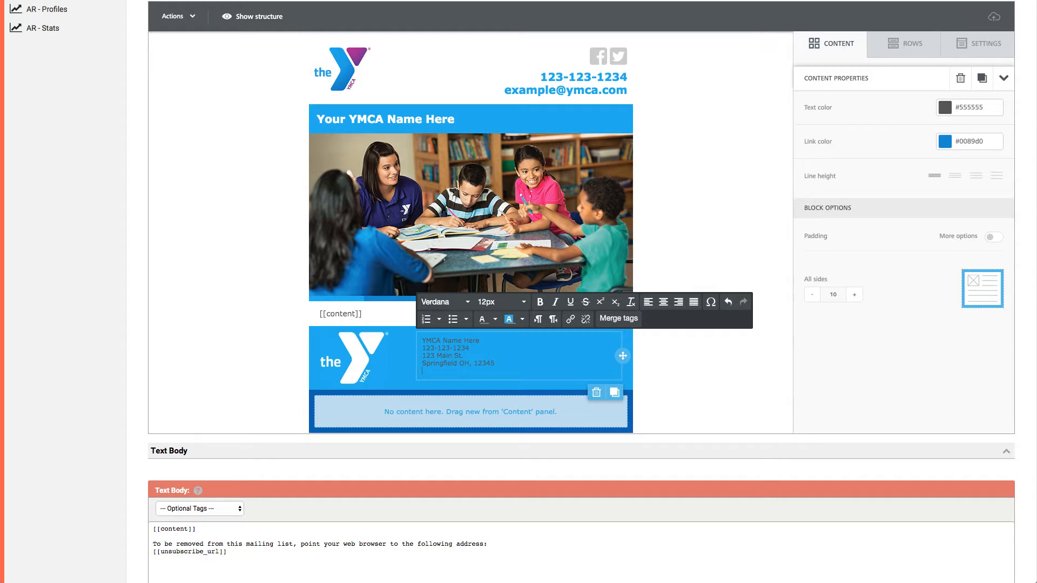
text(em)
text(xample)
text(@)
text(ymca.com)
Set all of the footer contact text to white and 14px, and deselect it.
drag(499, 372, 415, 350)
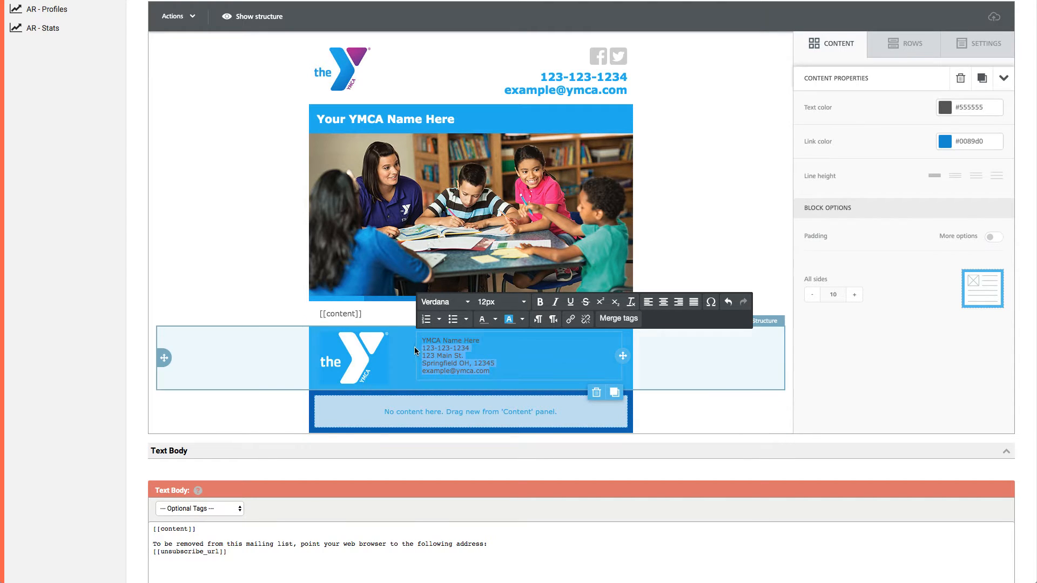
click(415, 342)
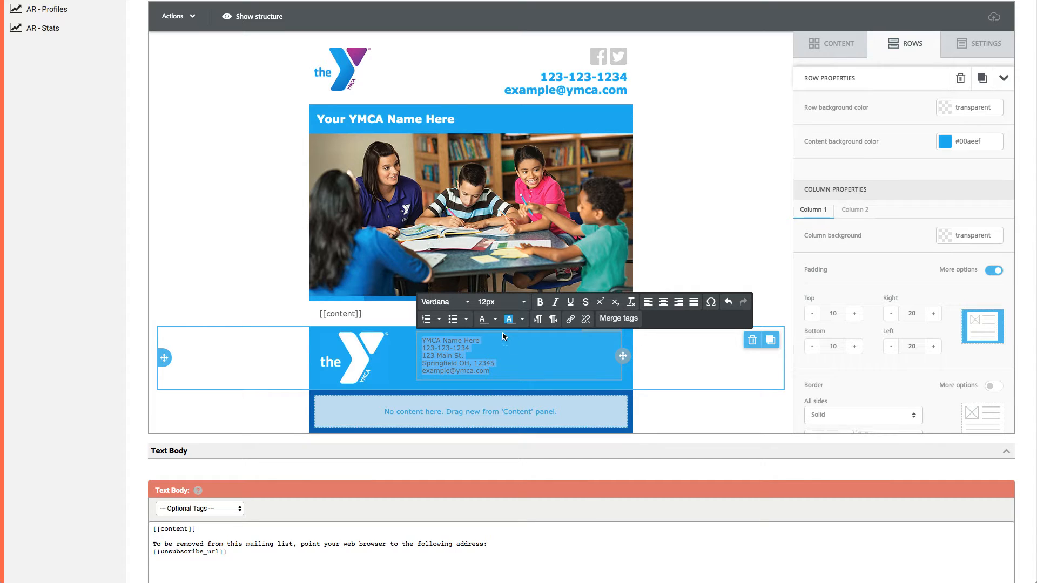
click(495, 319)
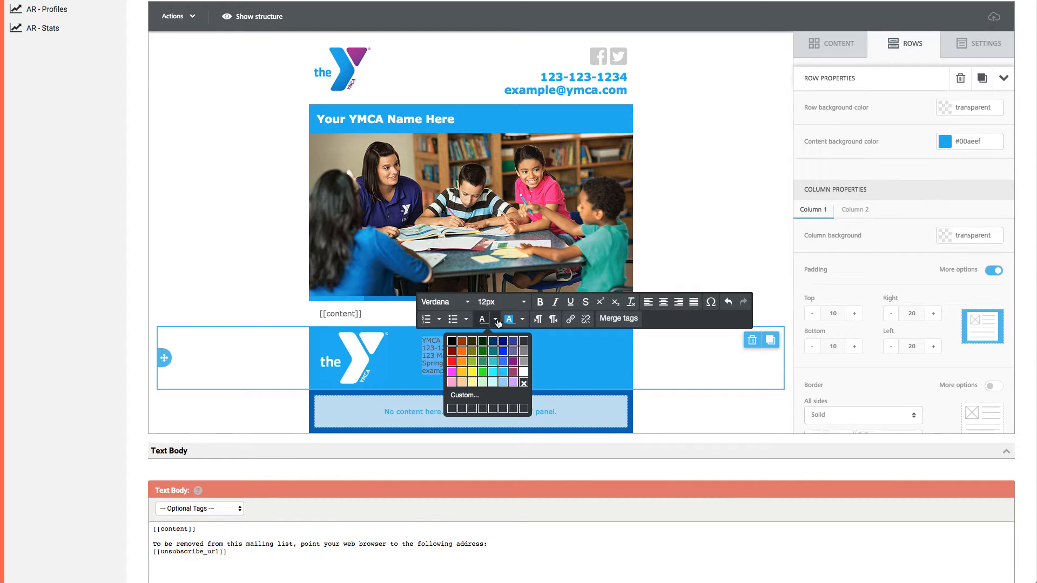
click(522, 374)
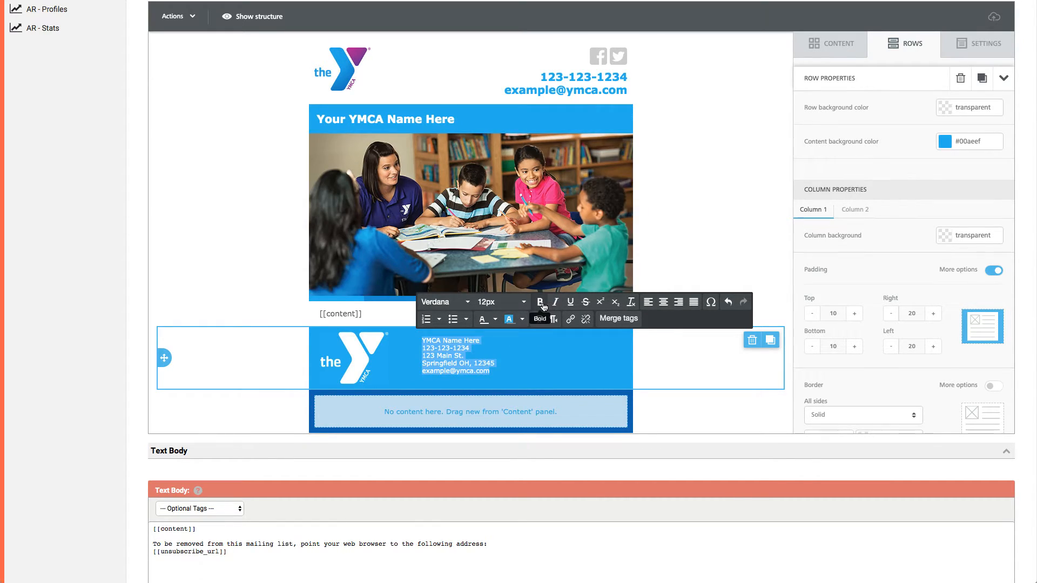
click(522, 302)
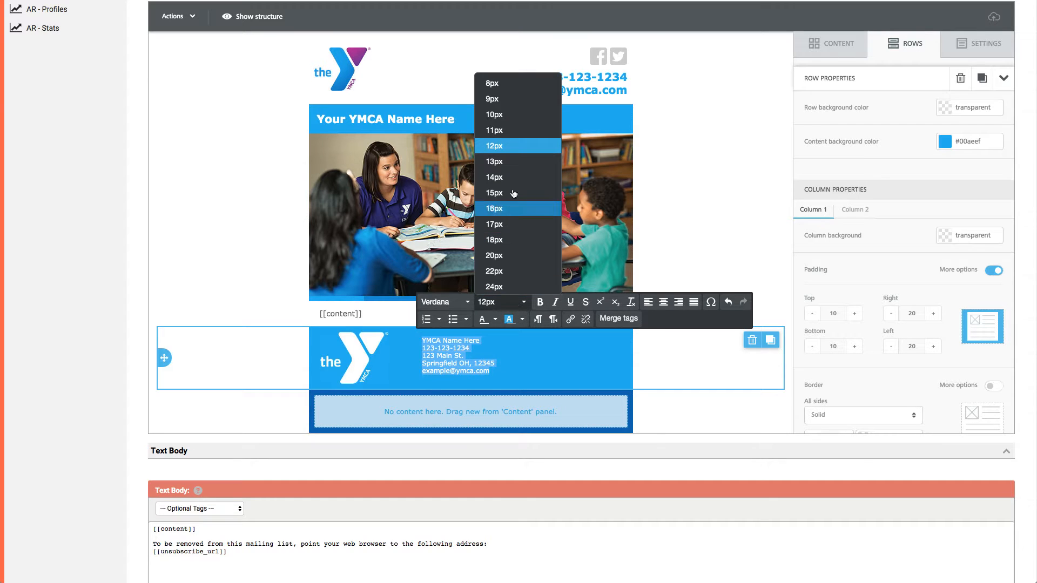
click(512, 177)
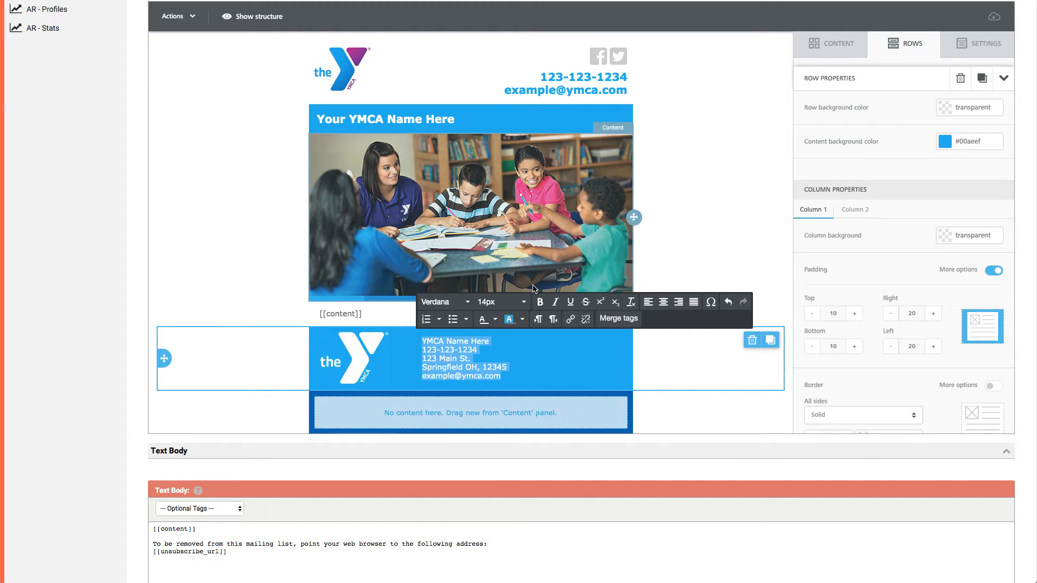
click(499, 343)
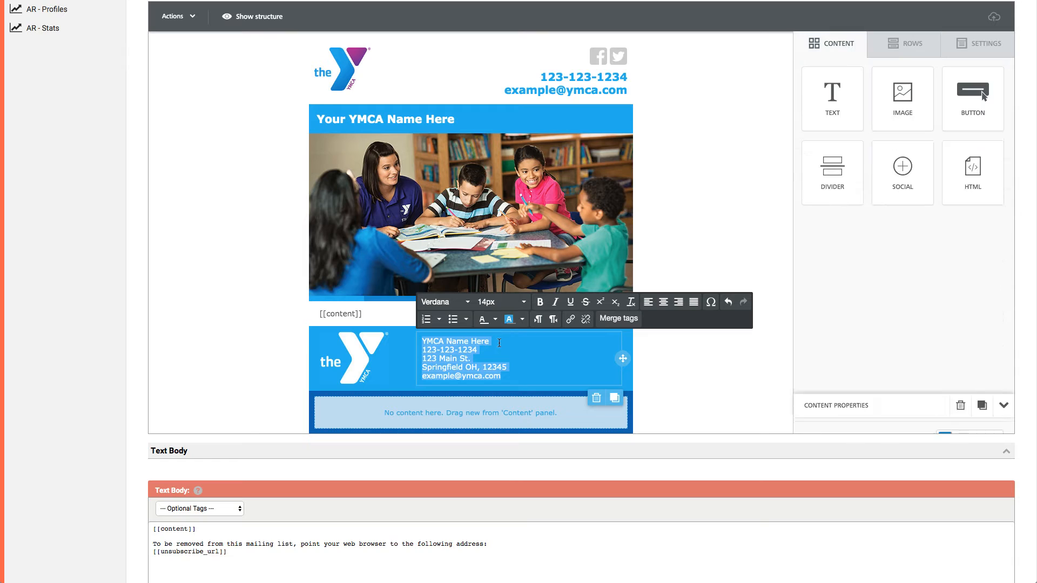
click(451, 359)
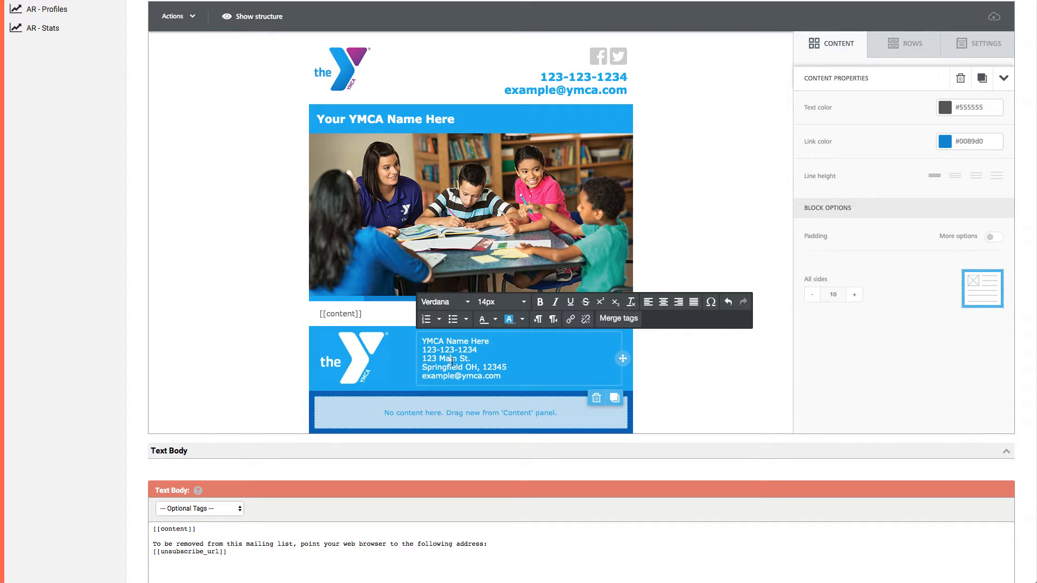
Make the footer's "YMCA Name Here" line bold and set the text block's all-sides padding to 0.
drag(498, 341, 422, 342)
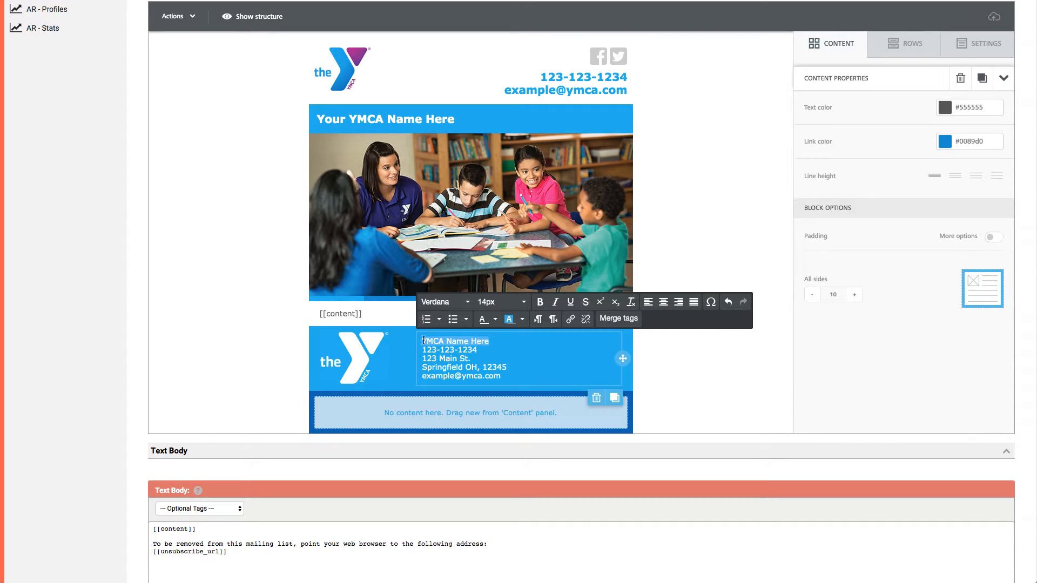
click(540, 306)
click(498, 363)
click(811, 294)
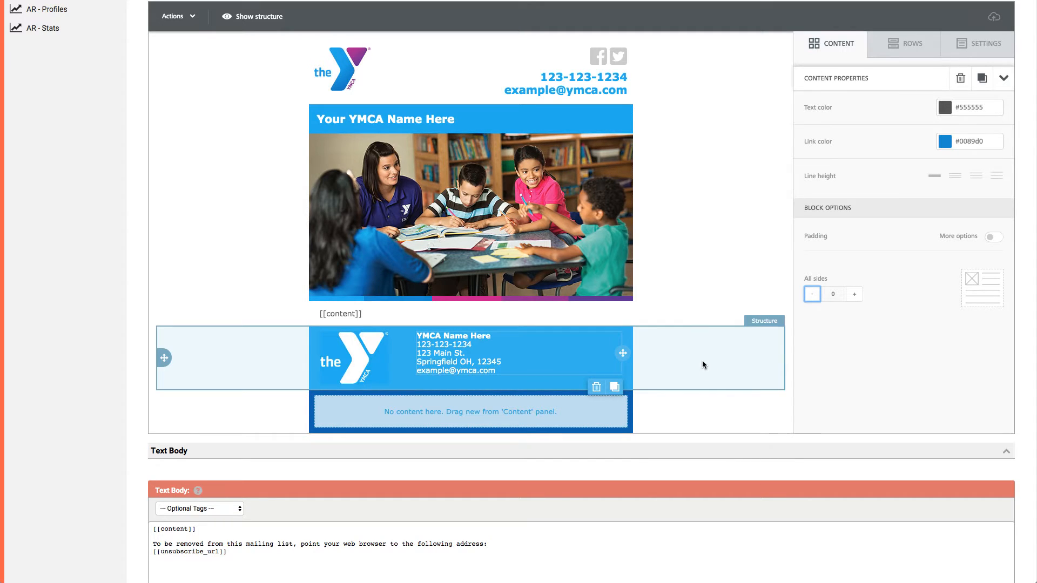
Increase the top padding of Column 1 in the light blue footer row and set Column 2's top padding to 15.
click(683, 359)
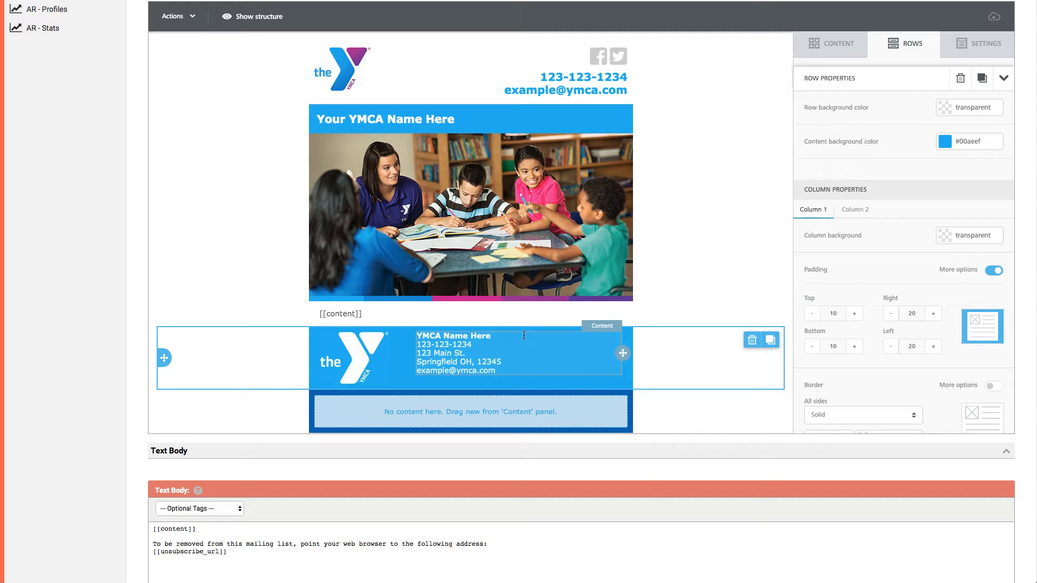
click(854, 314)
click(855, 209)
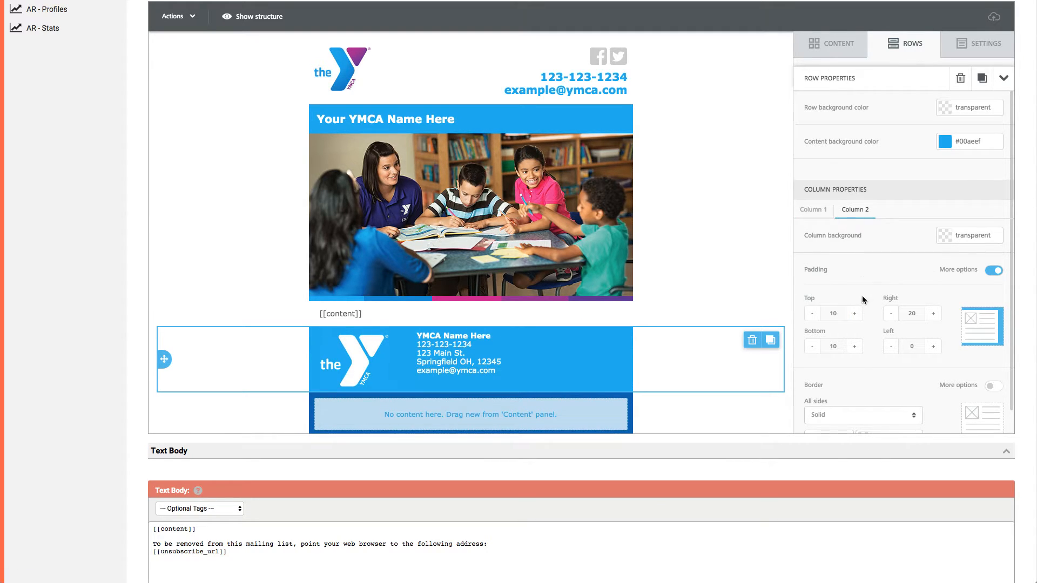
click(854, 313)
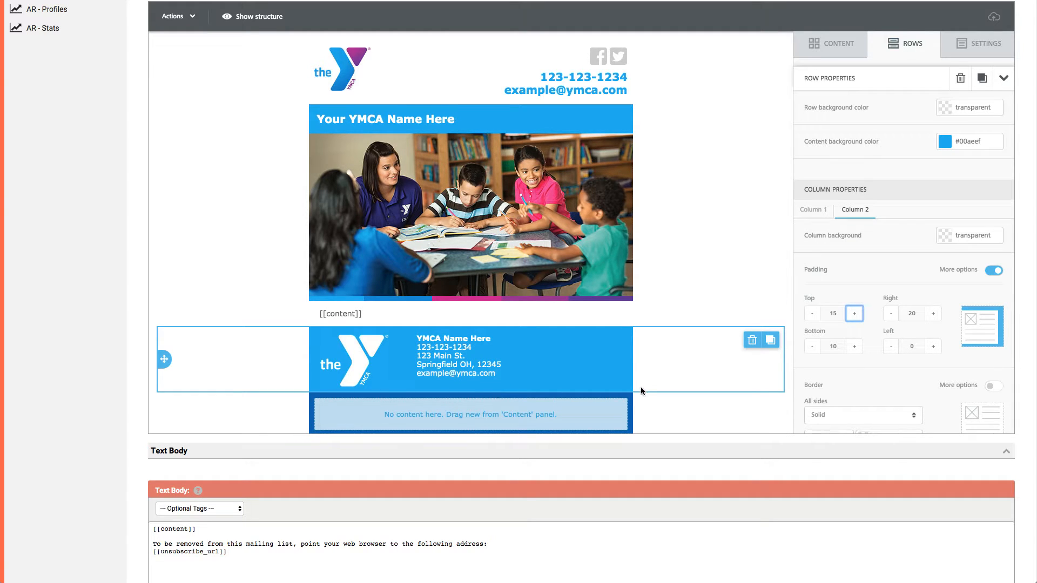
Add a text block to the empty dark blue row at the end of the email and open it for editing.
scroll(640, 388, down, 2)
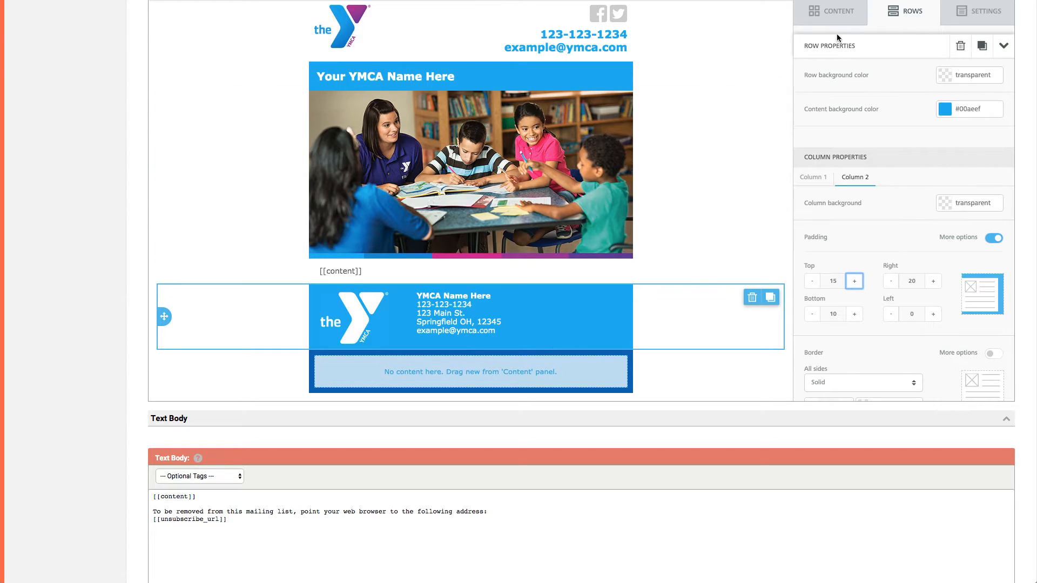
click(831, 22)
drag(832, 63, 477, 361)
click(502, 365)
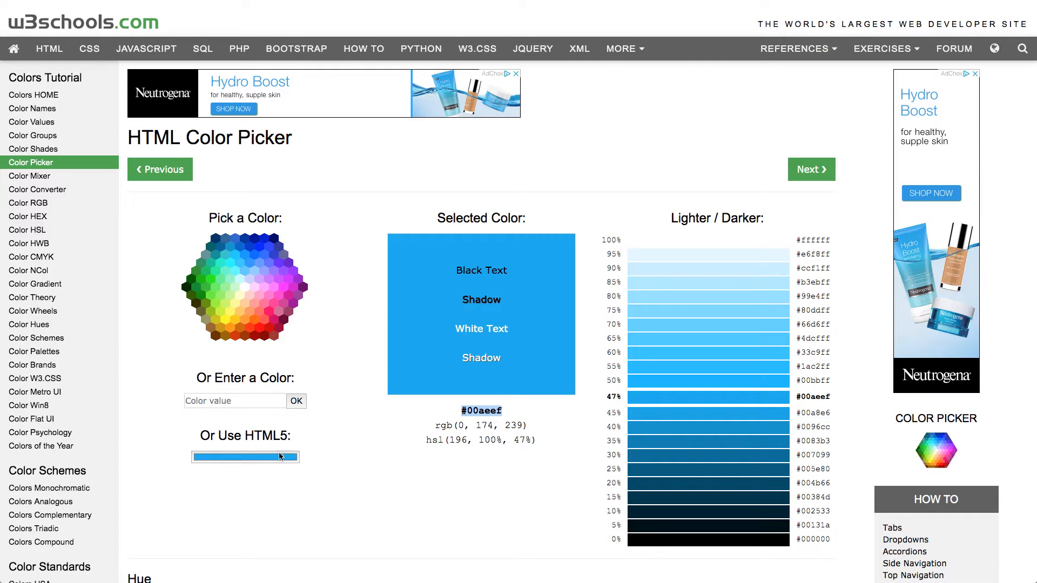
Sample the original template's unsubscribe text colour with the w3schools HTML Color Picker and select the hex code #0089d0 for copying.
click(279, 456)
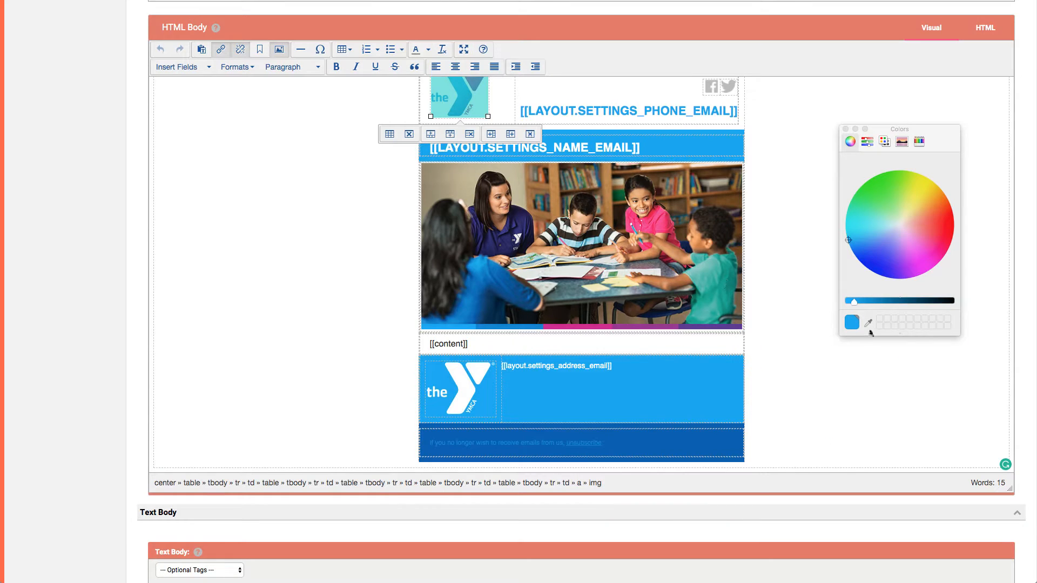
click(868, 325)
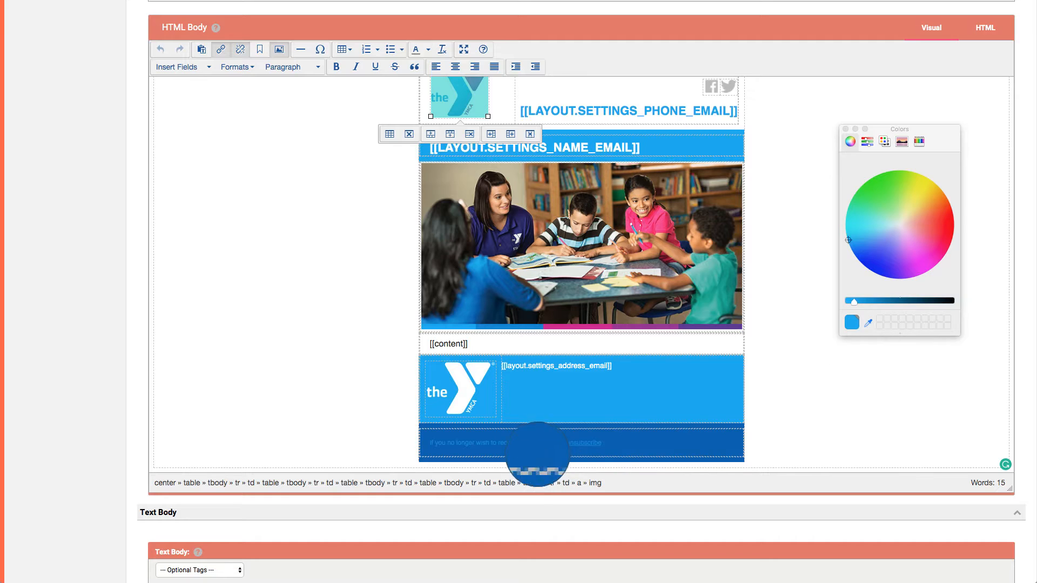
click(535, 442)
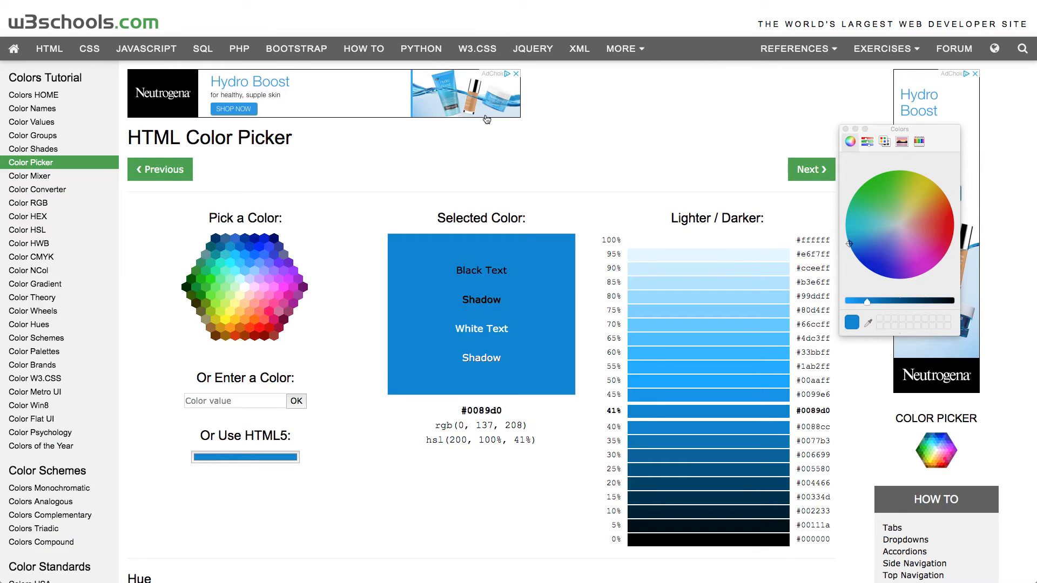
drag(462, 412, 530, 416)
key(super+c)
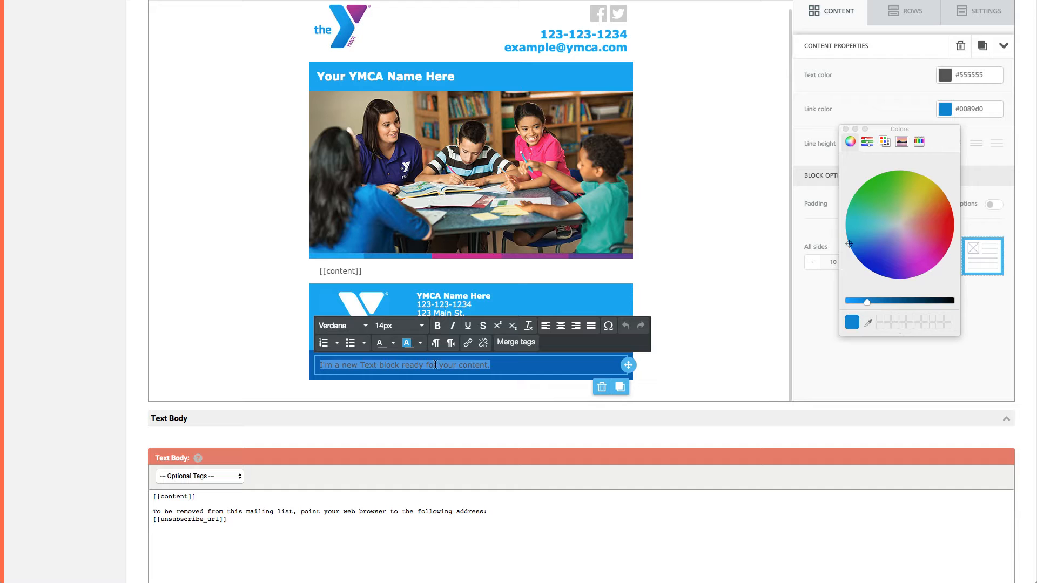
click(393, 344)
scroll(400, 394, down, 2)
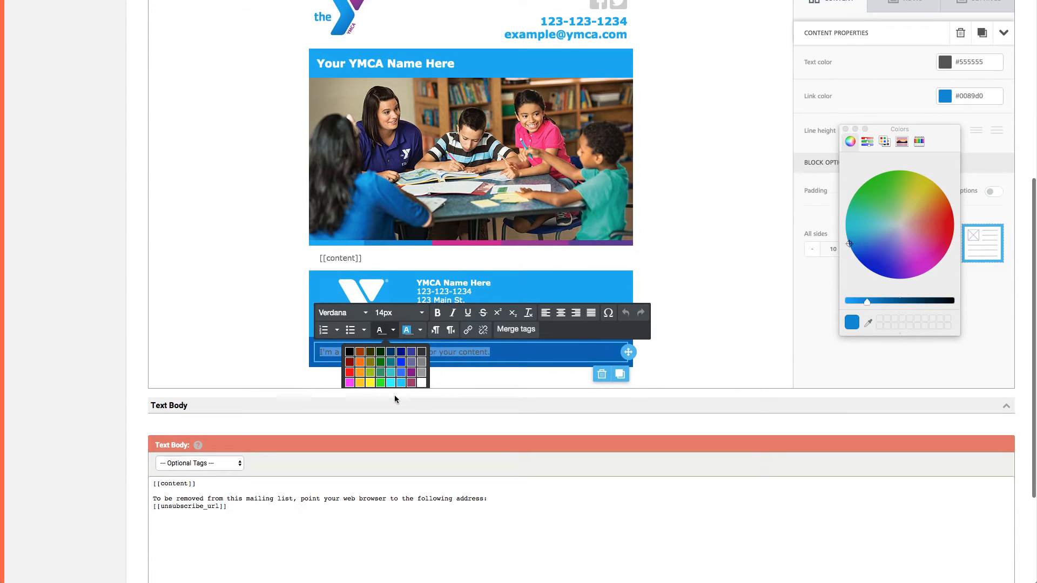
click(211, 276)
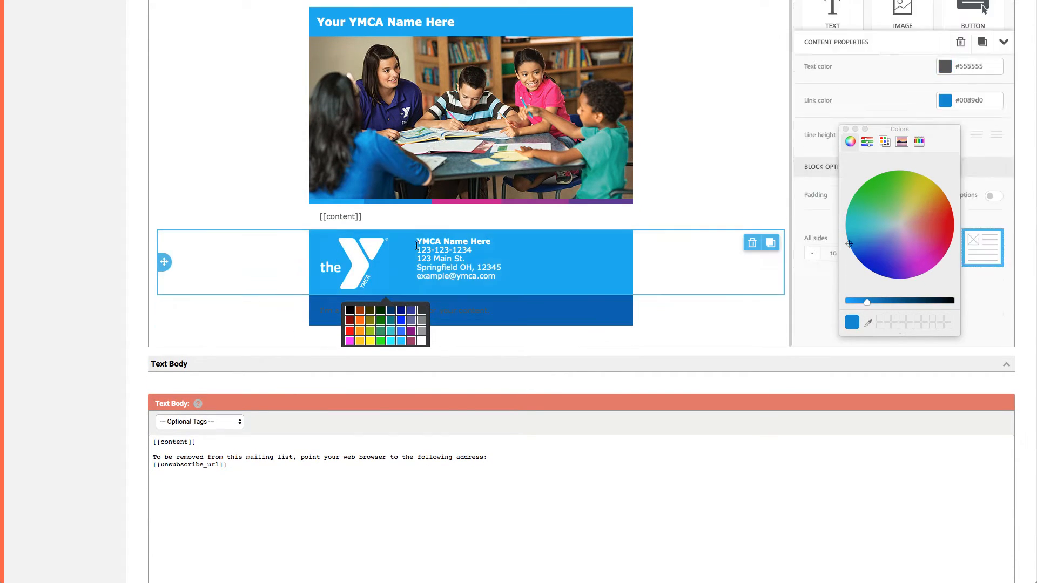
click(422, 327)
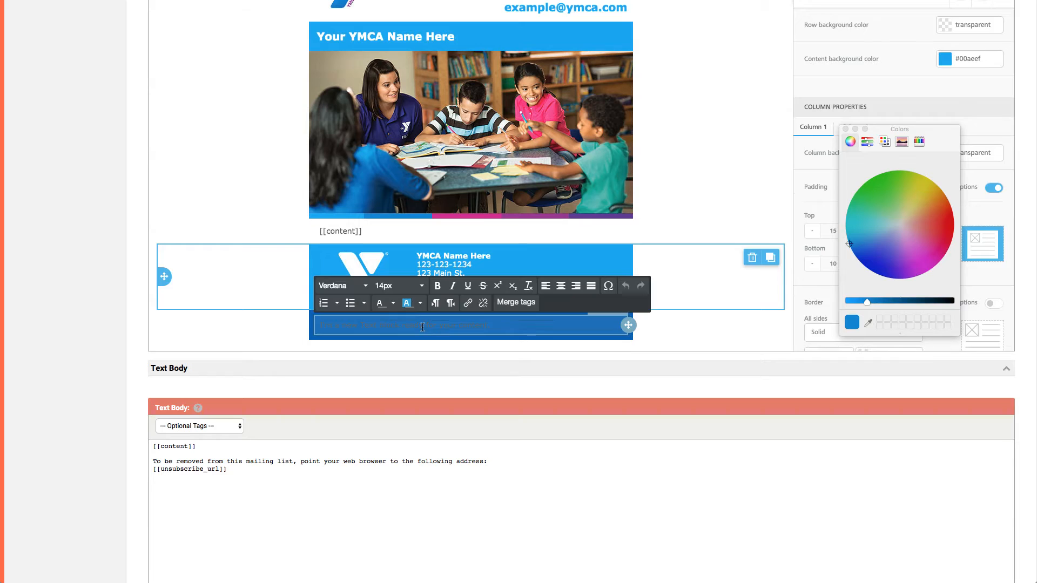
click(394, 303)
click(395, 303)
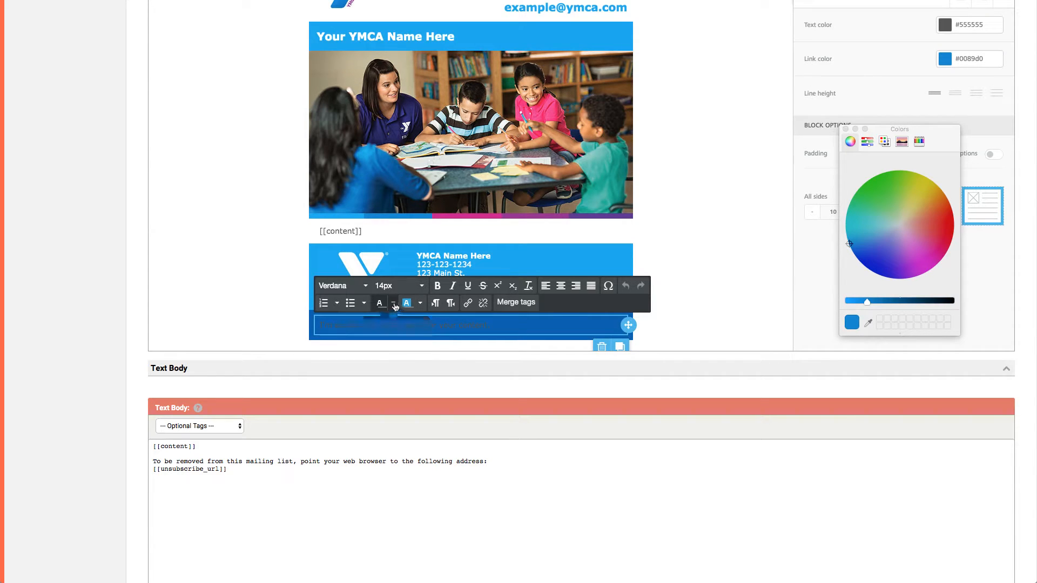
click(845, 128)
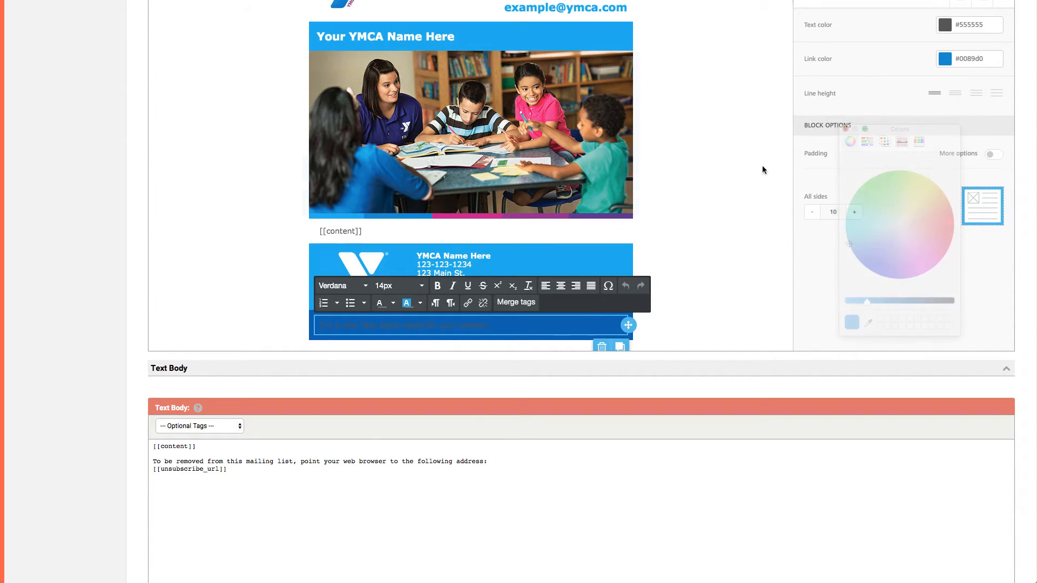
Set the text colour of the dark blue row's text block to #0089d0.
triple_click(478, 321)
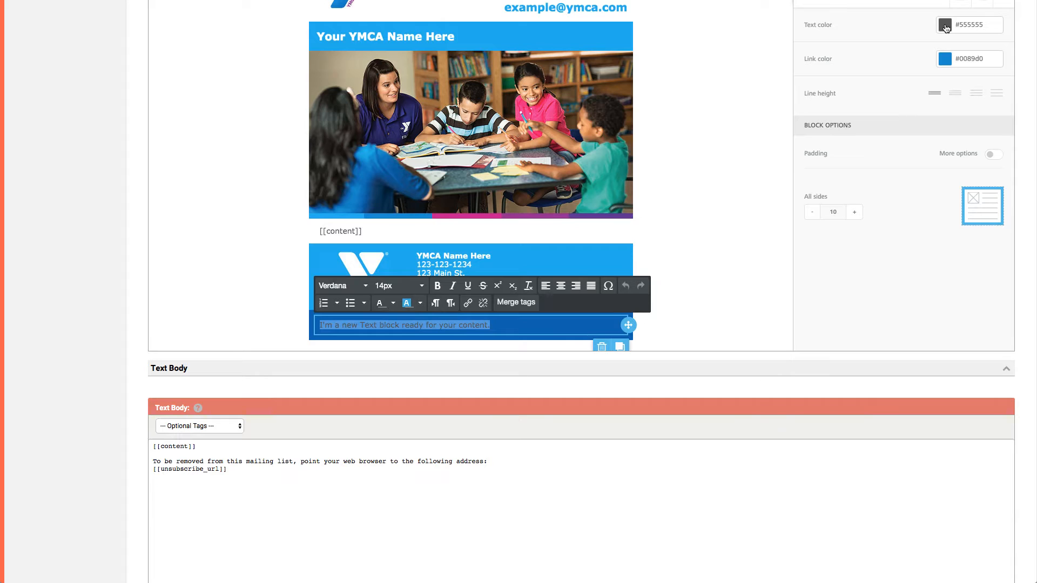
scroll(948, 36, up, 1)
click(969, 50)
key(super+v)
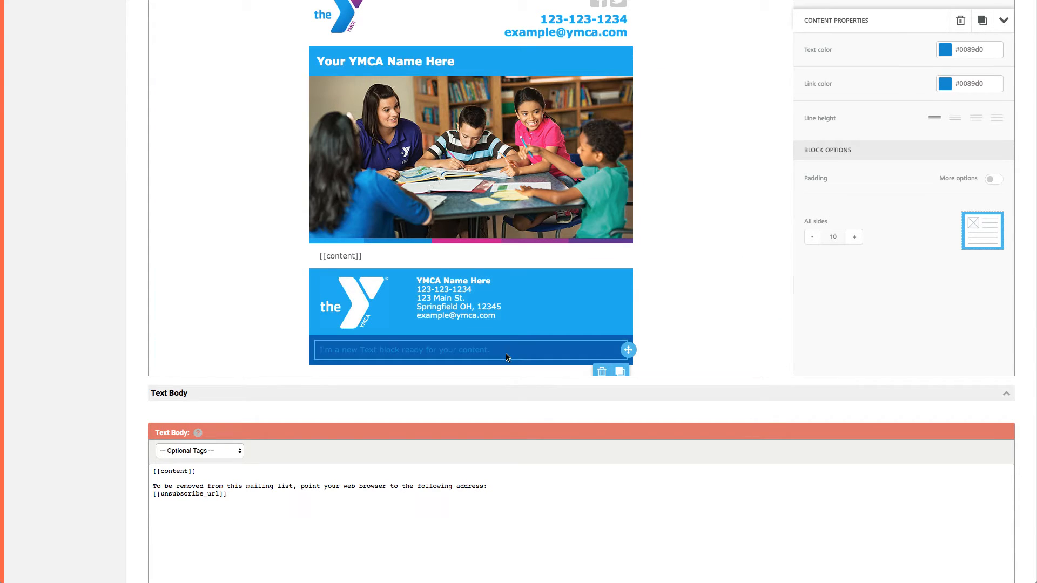
Replace the placeholder with "If you no longer wish to receive emails from us, unsubscribe." copied from the original template, and remove the extra trailing line.
triple_click(466, 350)
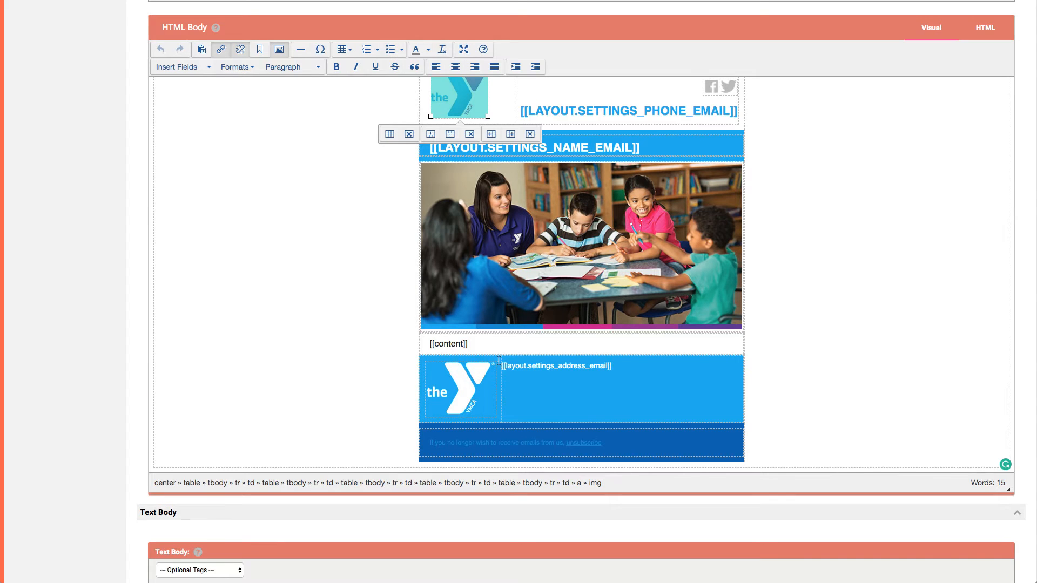
triple_click(497, 441)
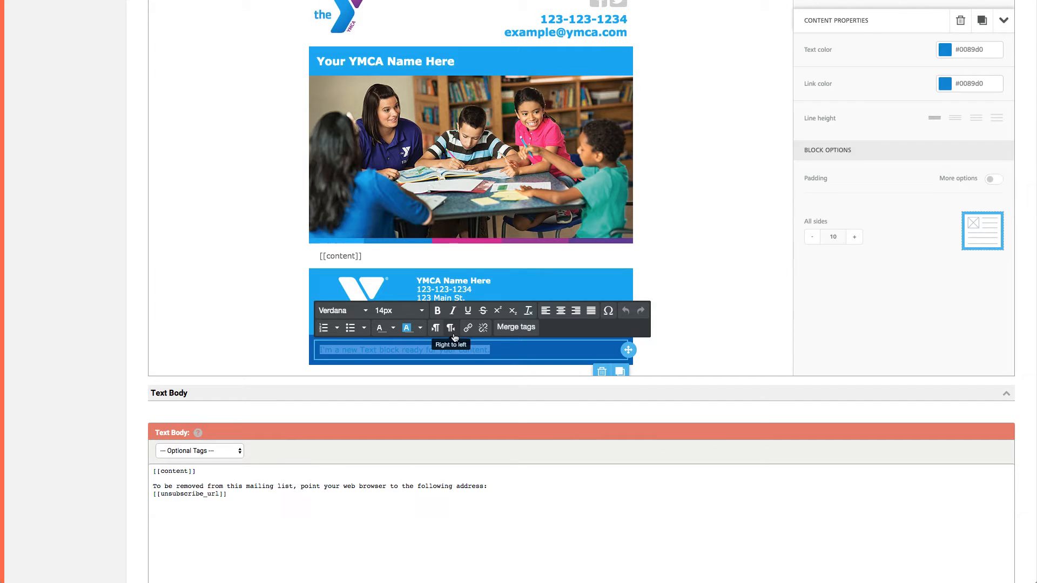
click(524, 356)
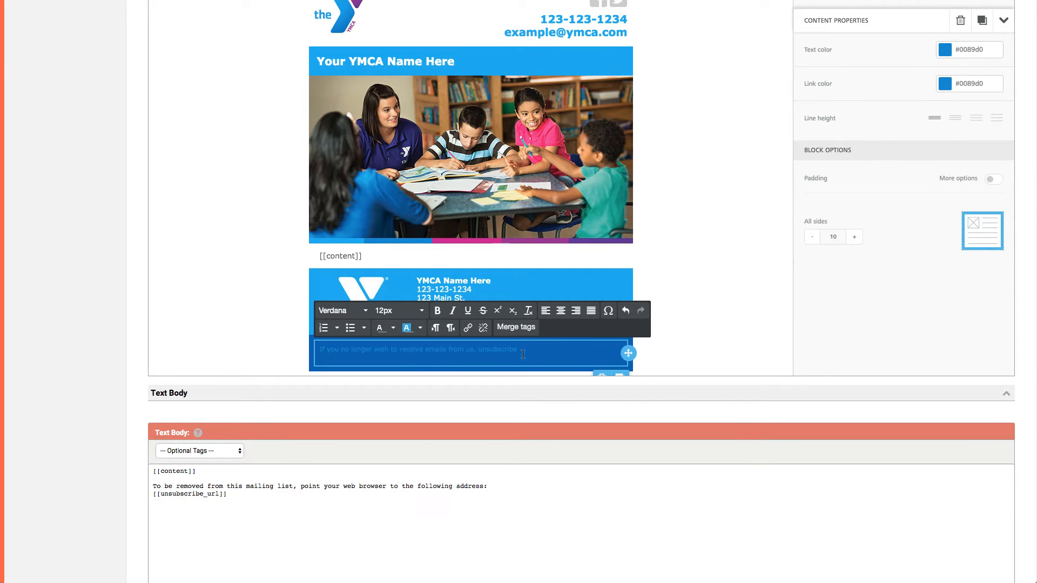
key(BackSpace)
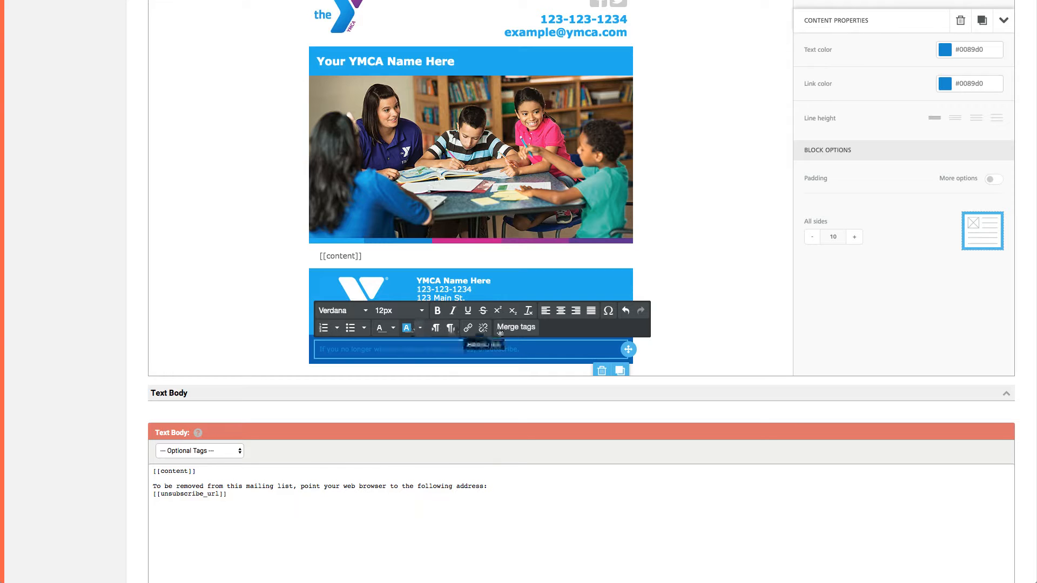
Insert the manage_subscriptions_url merge tag after the unsubscribe sentence and cut it out for reuse as a link address.
click(515, 327)
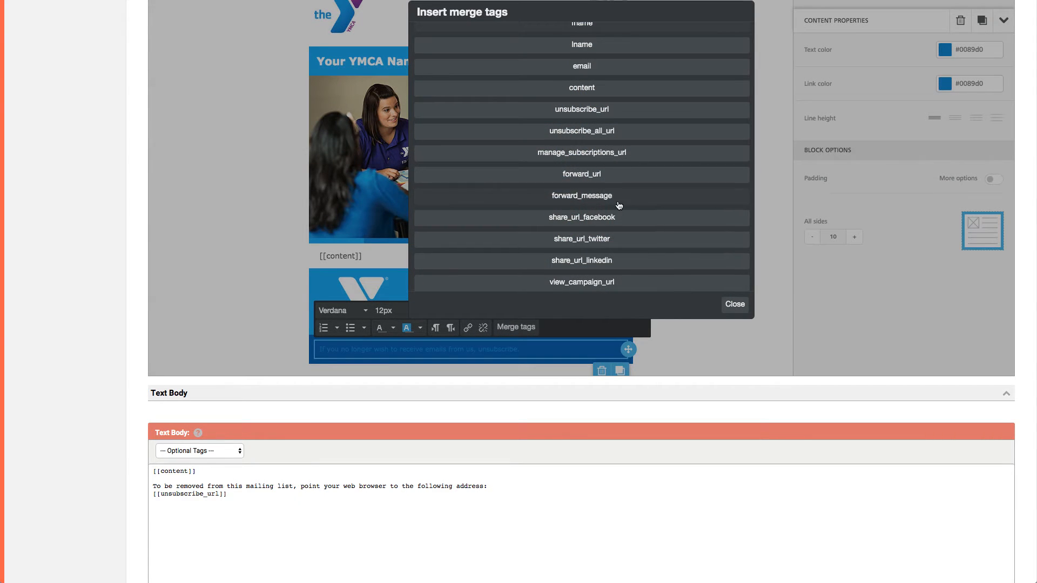
click(603, 158)
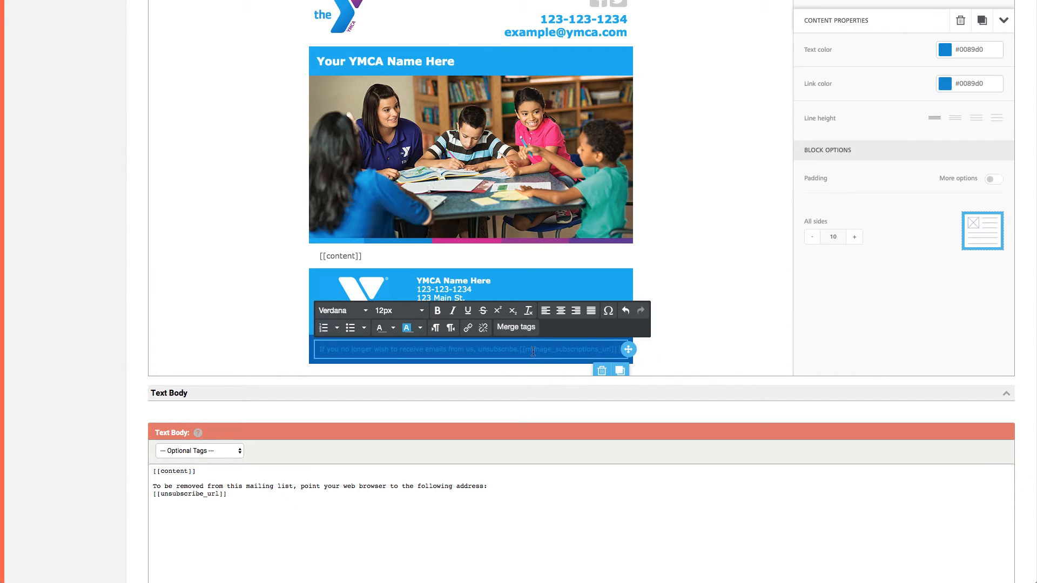
drag(518, 351, 615, 352)
key(ctrl+c)
key(BackSpace)
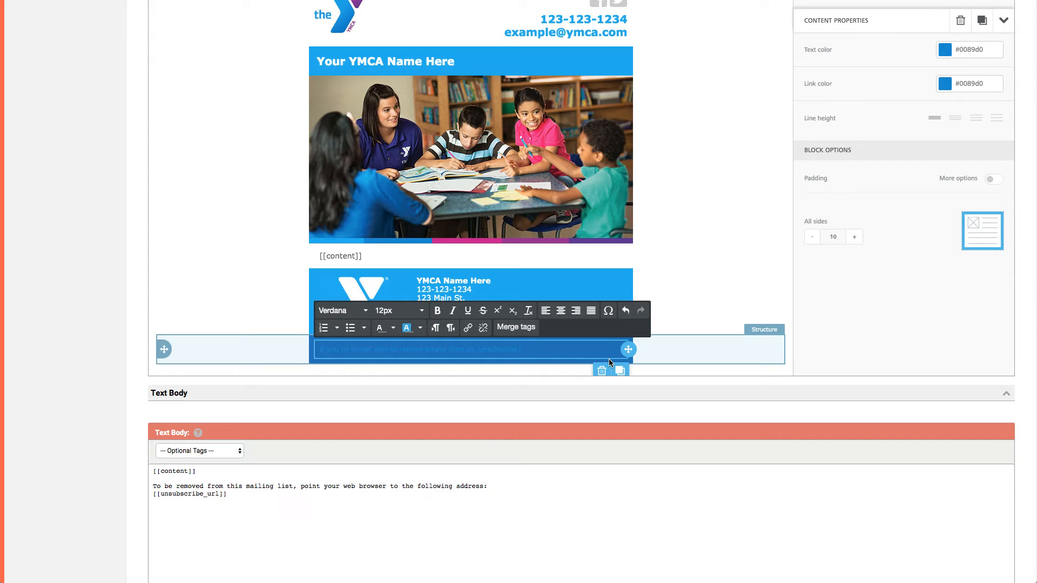
Link the word "unsubscribe" to [[manage_subscriptions_url]], underlined and opening in a new window, and leave the text block.
drag(517, 349, 491, 350)
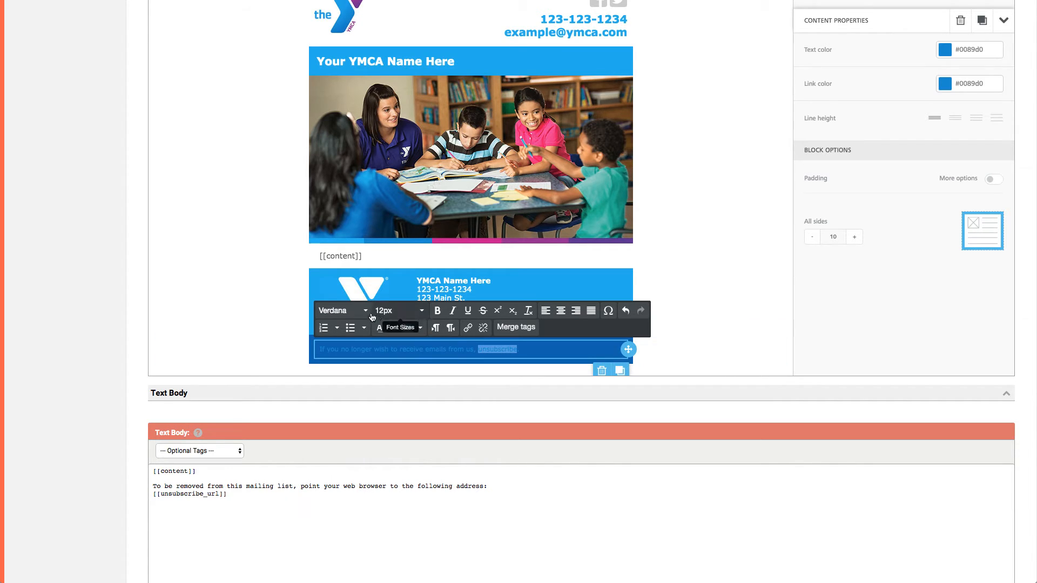
click(468, 328)
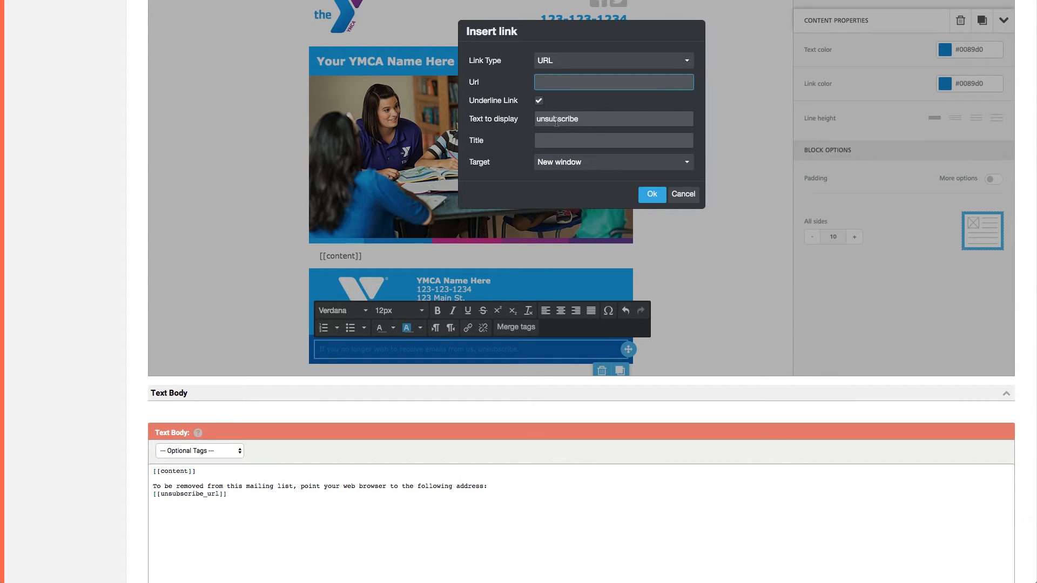
key(ctrl+v)
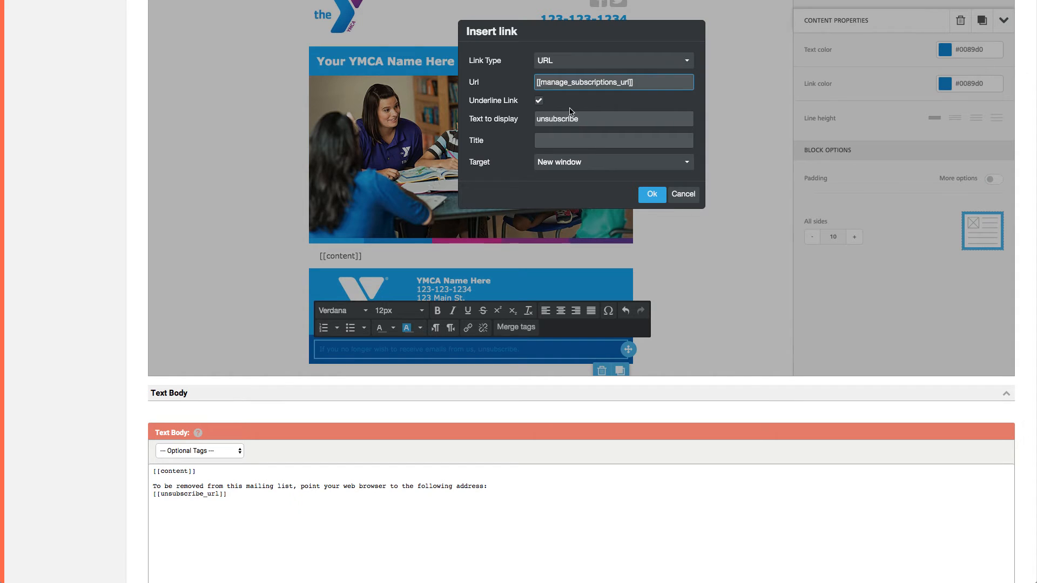
click(651, 195)
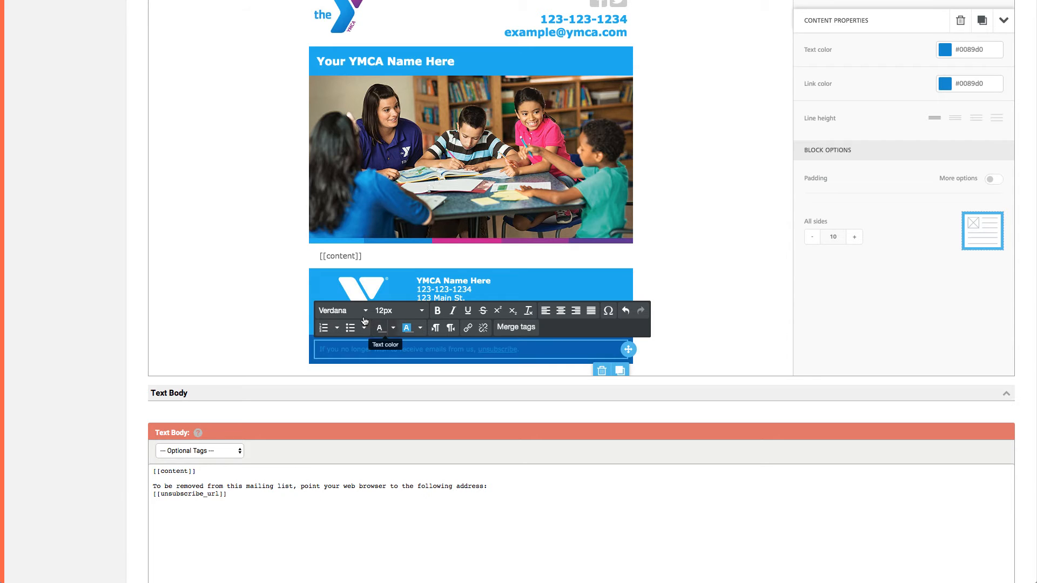
click(229, 277)
Add a button block directly below the [[content]] text and open its content properties.
scroll(448, 258, up, 3)
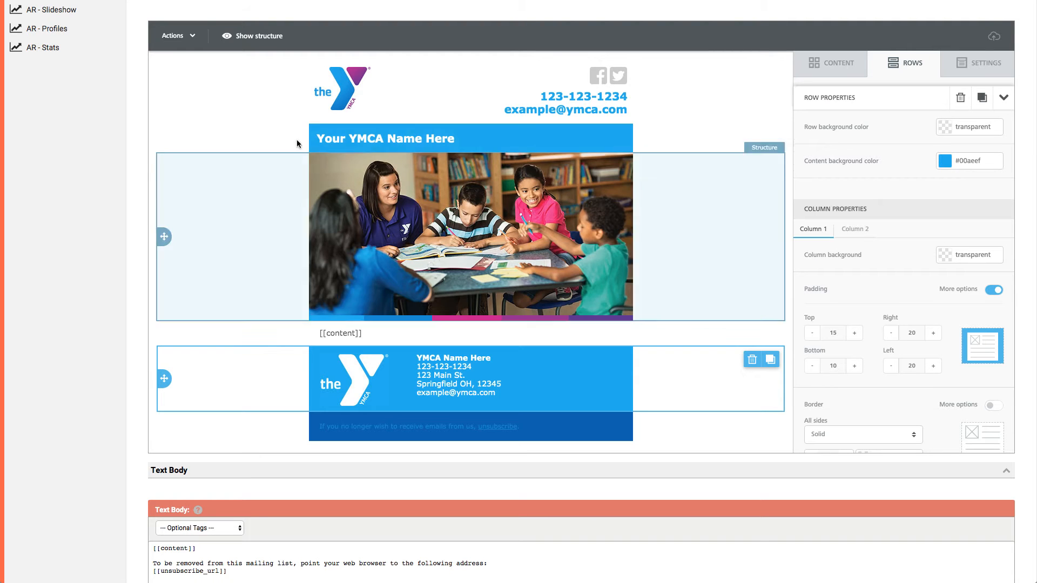
scroll(89, 195, down, 5)
scroll(89, 193, up, 5)
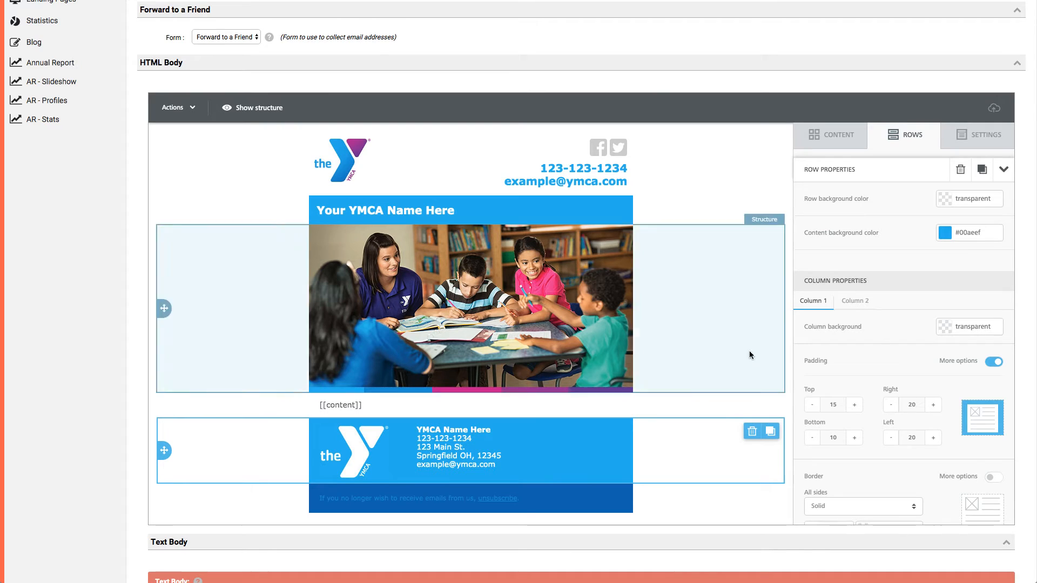
click(826, 142)
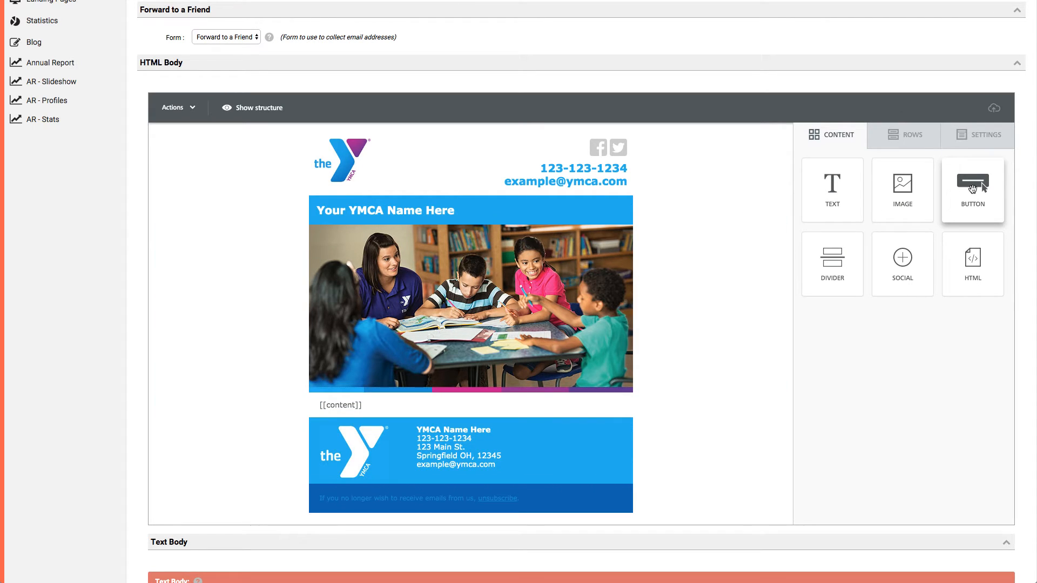
drag(975, 187, 423, 408)
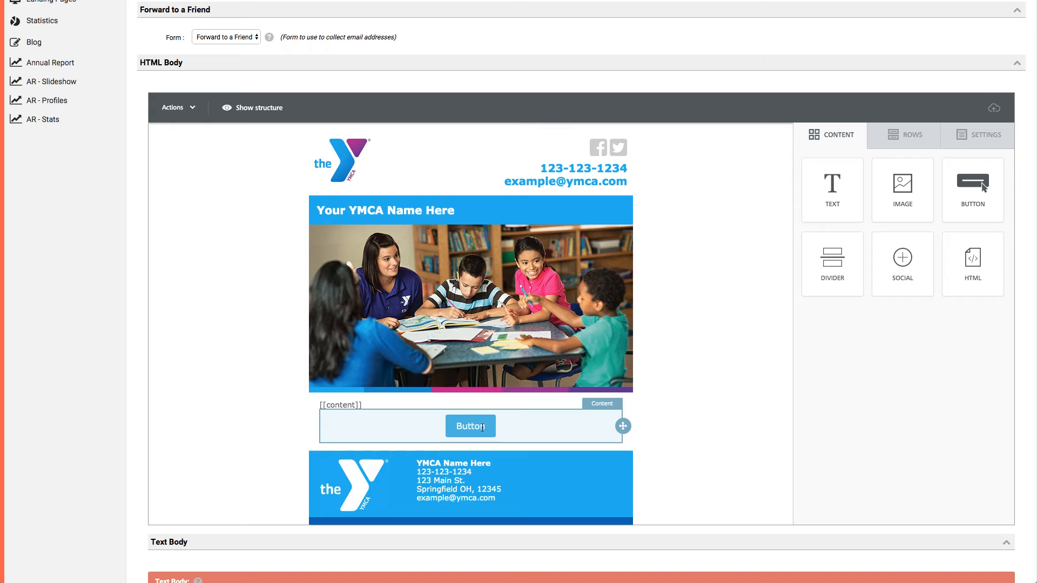
click(489, 427)
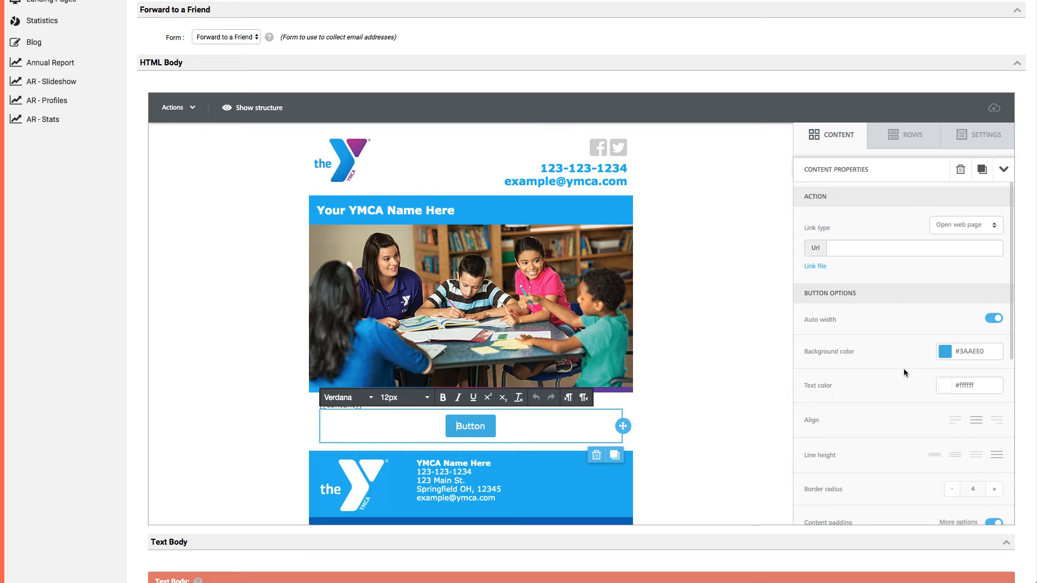
Try a manual 35% width for the button, and turn auto width back on.
scroll(905, 373, down, 1)
scroll(868, 319, down, 1)
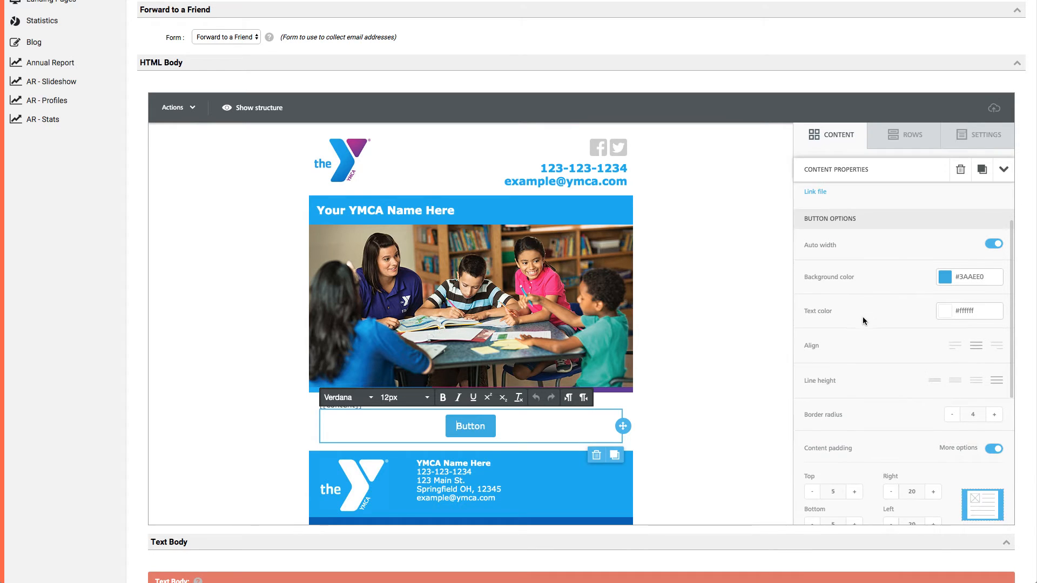
click(995, 245)
mouse_move(845, 293)
mouse_down()
mouse_move(893, 293)
mouse_move(814, 294)
mouse_move(837, 292)
mouse_up()
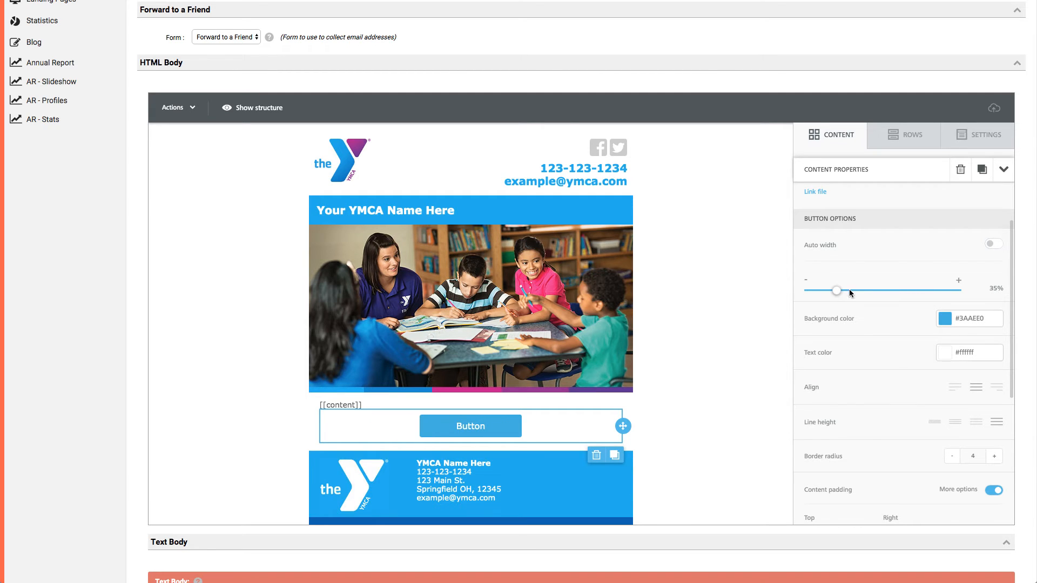
click(993, 245)
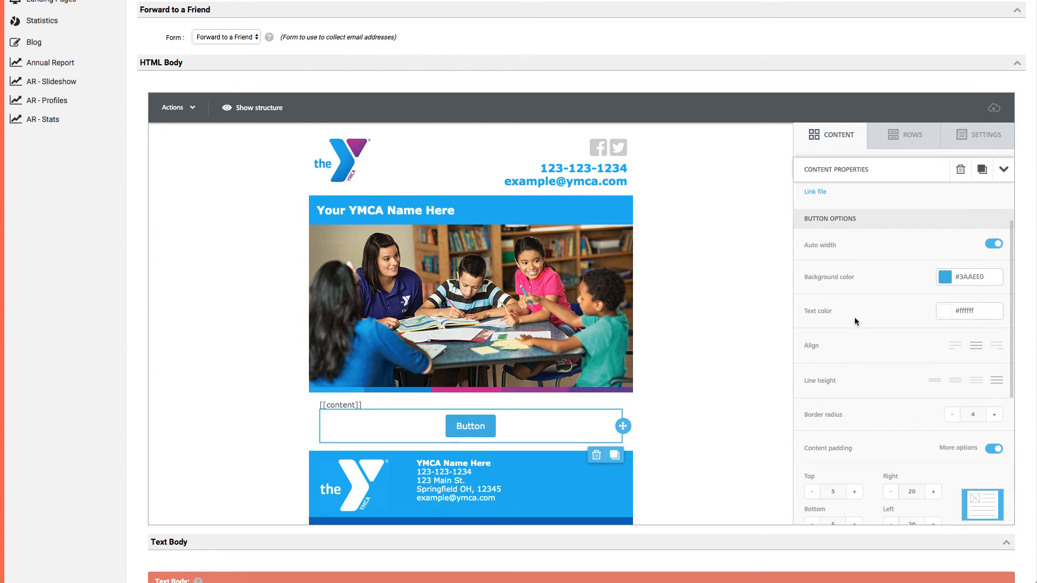
Try aligning the button left and right, and return it to centre alignment.
scroll(804, 327, down, 2)
click(954, 292)
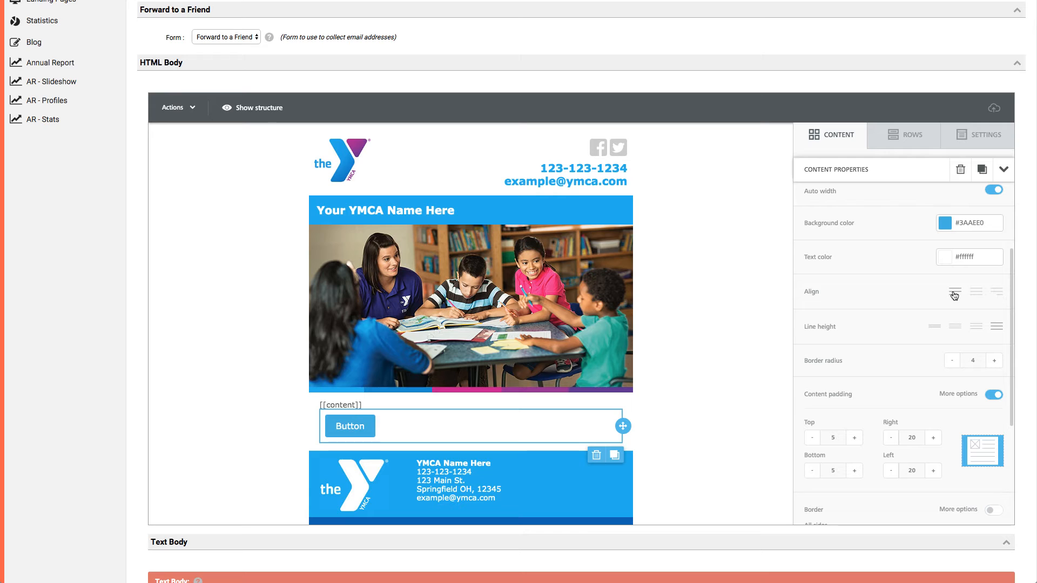
click(997, 298)
click(978, 297)
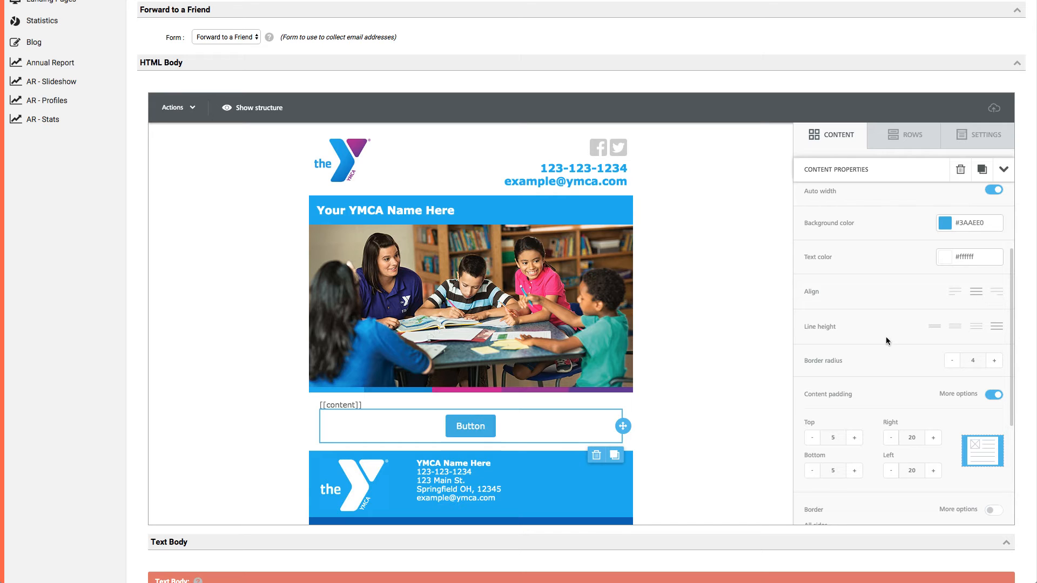
Try the different line heights for the button and keep the second-largest one.
scroll(888, 342, down, 1)
click(976, 303)
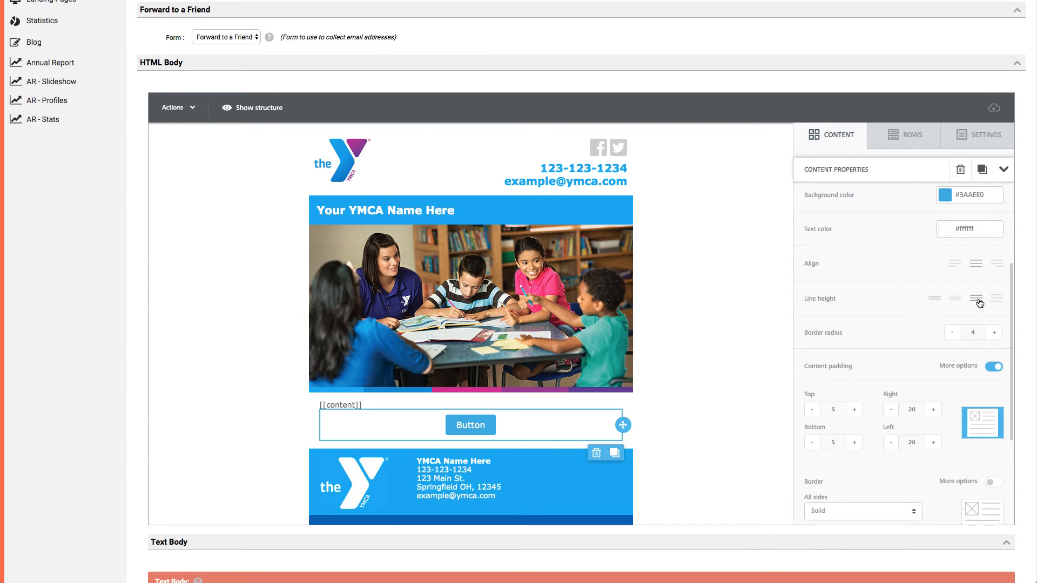
click(951, 304)
click(934, 302)
click(994, 302)
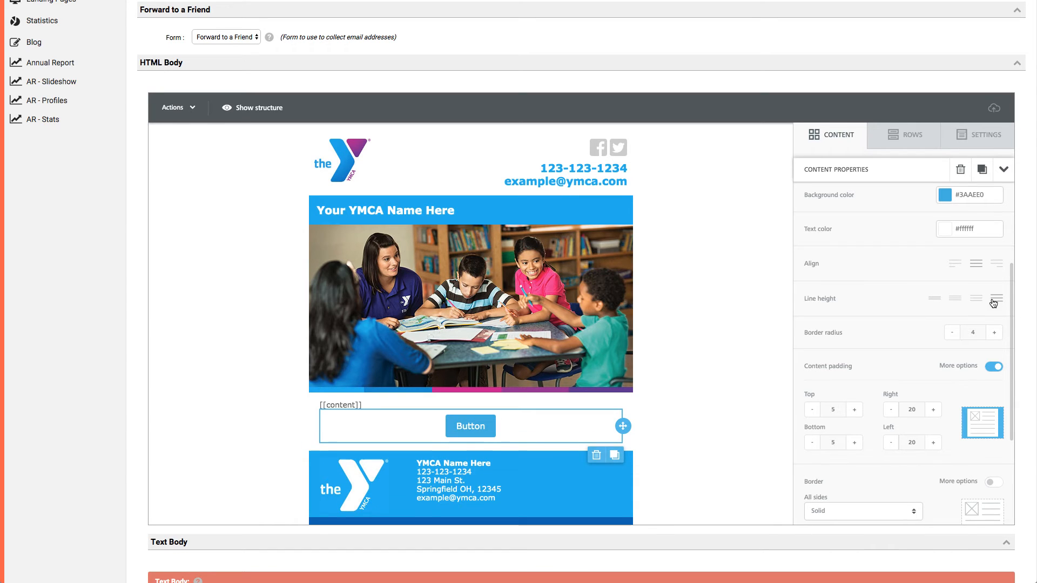
click(970, 302)
scroll(886, 321, down, 1)
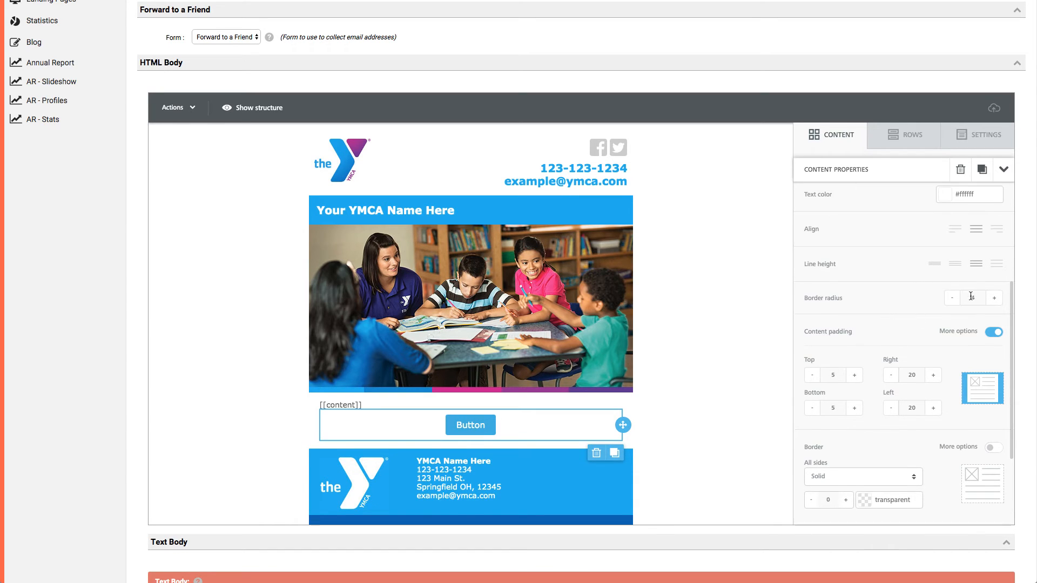
Round the button's corners with a border radius of 15.
click(995, 300)
click(996, 300)
click(996, 299)
click(996, 300)
click(995, 300)
click(996, 300)
click(996, 303)
click(995, 304)
click(995, 303)
click(995, 303)
click(995, 303)
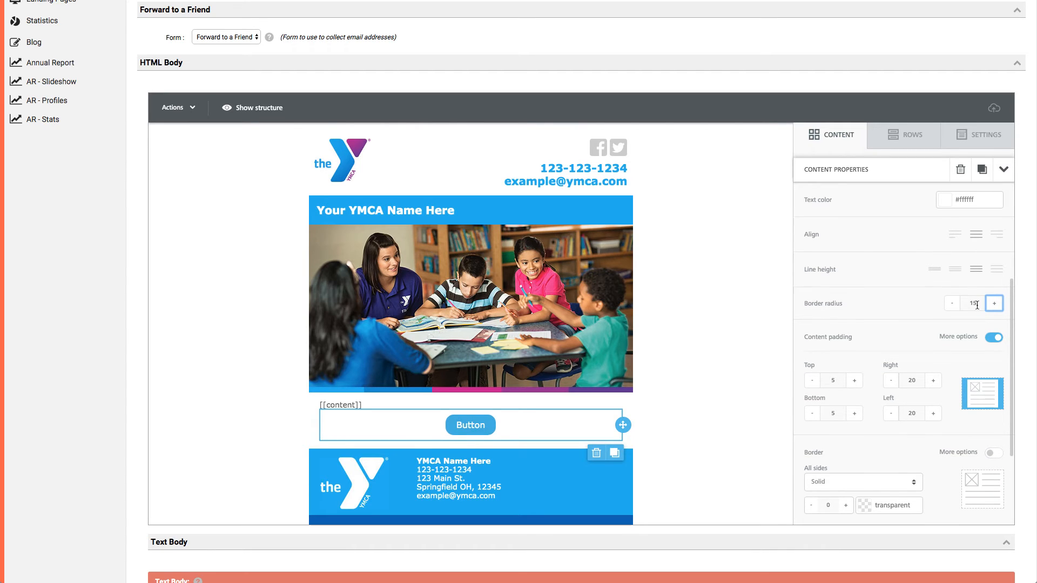
click(952, 307)
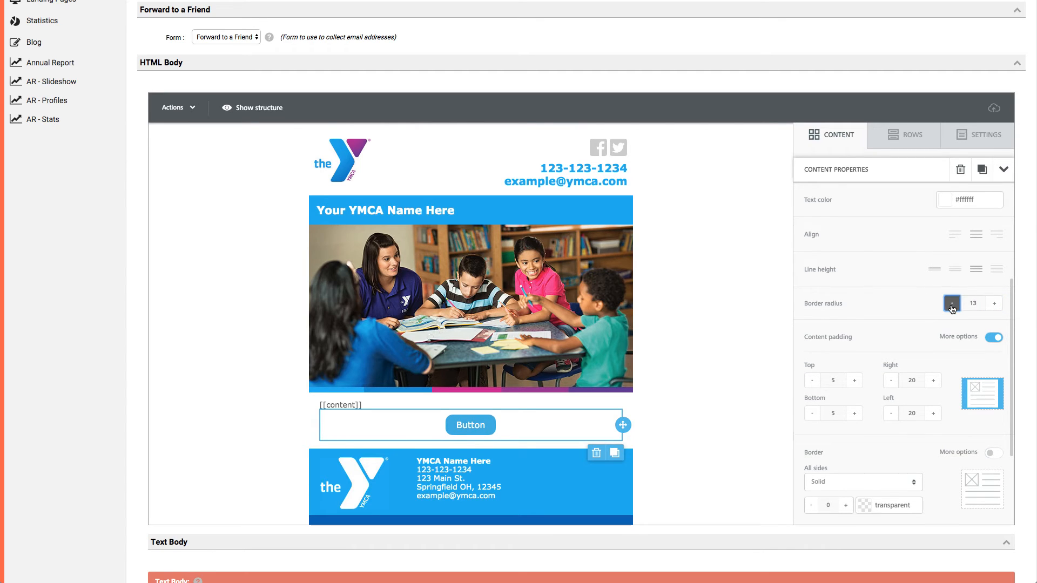
click(995, 305)
Try larger content padding for the button: 15 at the top and bottom, 25 on the right, and more on the left.
scroll(898, 323, down, 2)
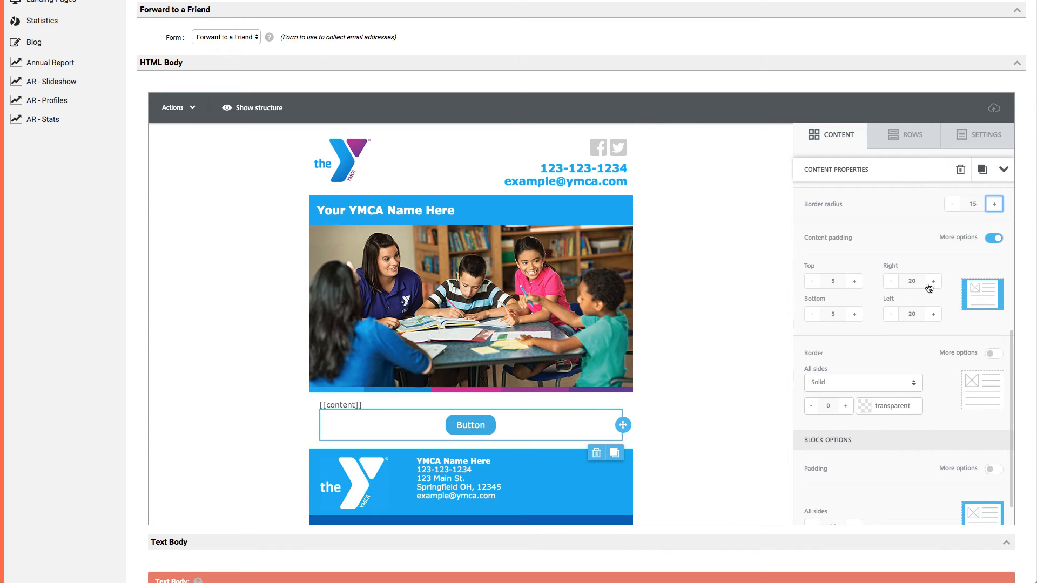
click(854, 281)
click(854, 281)
click(854, 313)
click(857, 316)
click(933, 282)
click(934, 282)
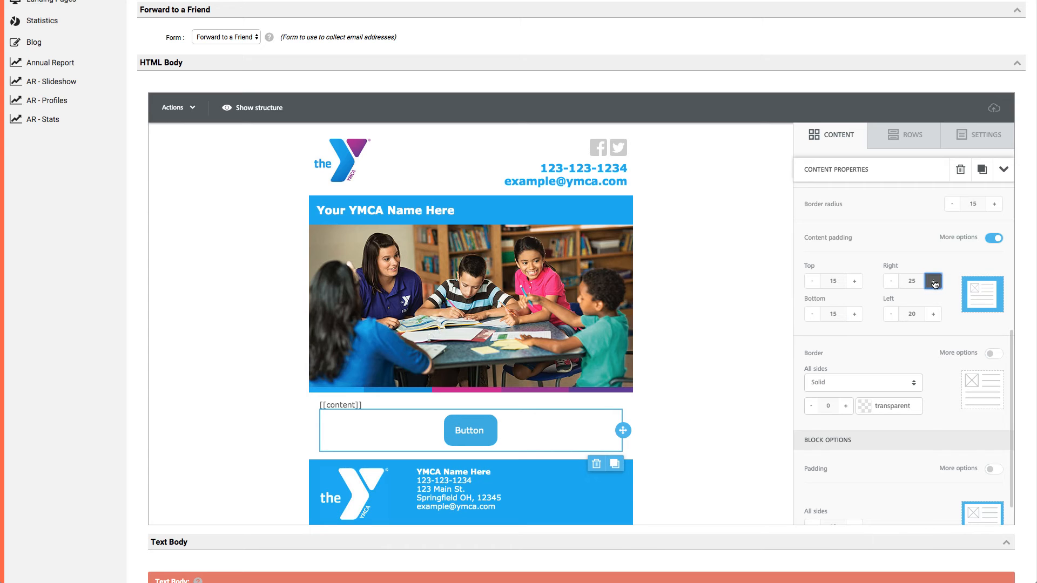
click(933, 314)
click(933, 314)
Return the button's content padding to 5 at the top and bottom and 20 on the right and left.
click(891, 281)
click(891, 281)
click(891, 281)
click(932, 281)
click(891, 314)
click(891, 315)
click(812, 282)
click(813, 281)
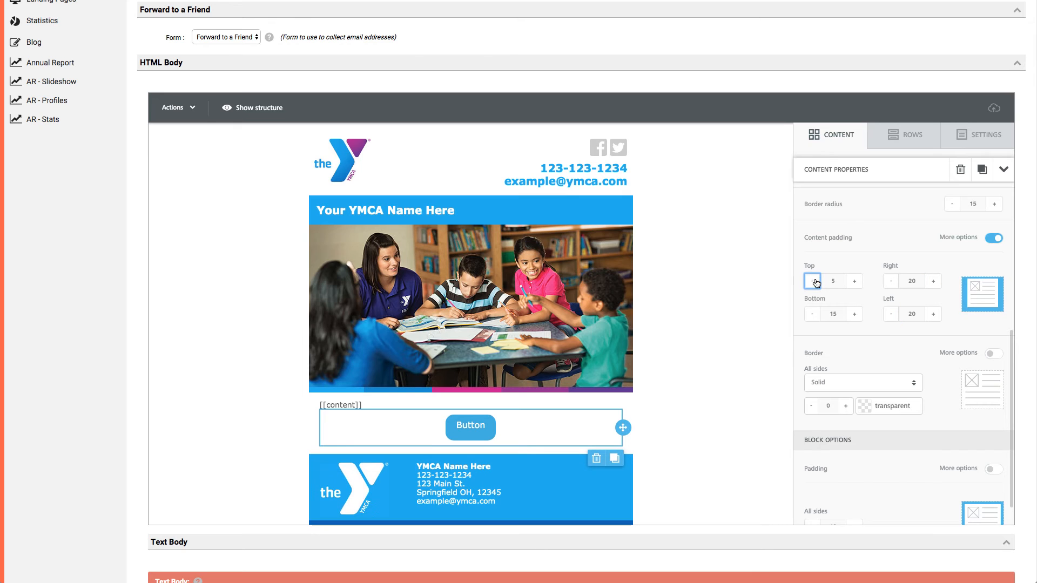
click(812, 314)
click(812, 314)
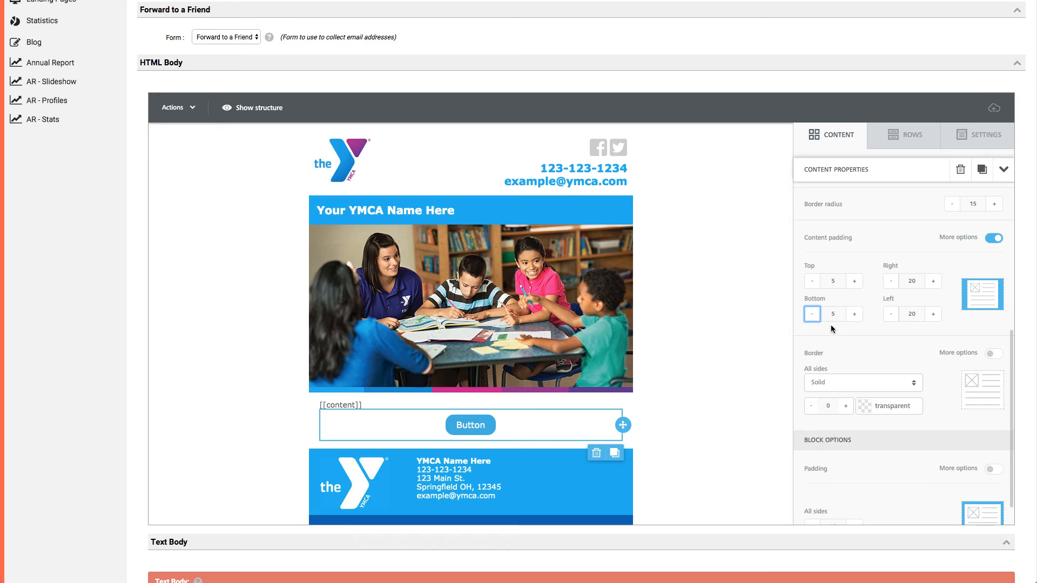
Give the button a solid border of thickness 1 in dark blue #0060AF.
scroll(907, 378, down, 3)
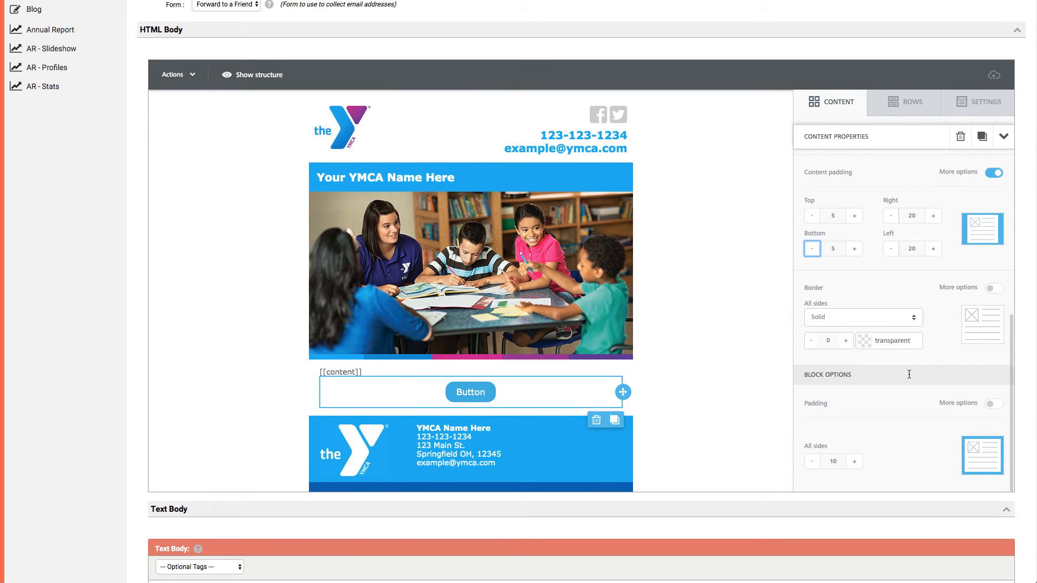
click(845, 340)
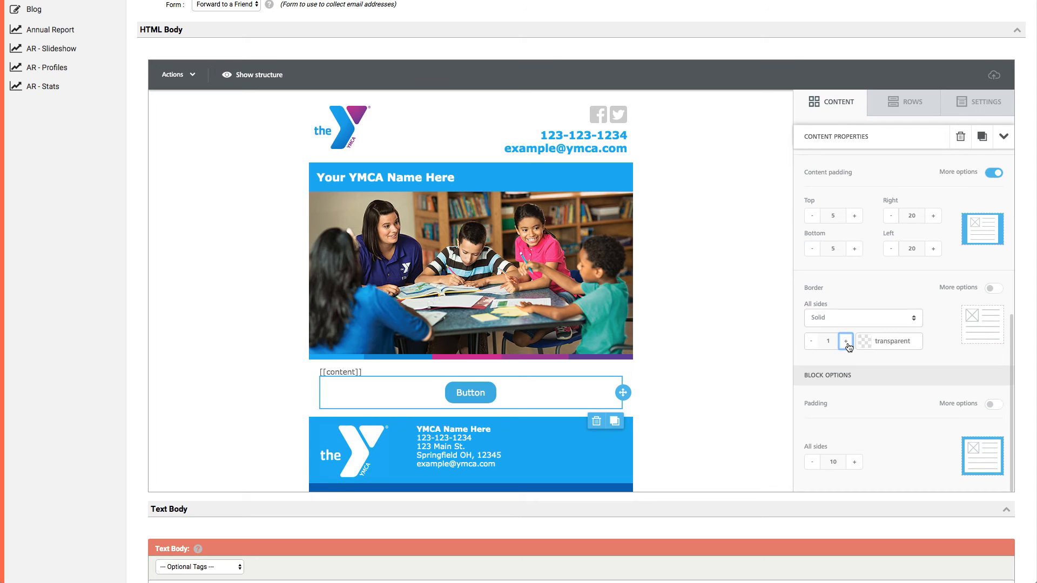
click(853, 322)
click(931, 350)
click(863, 349)
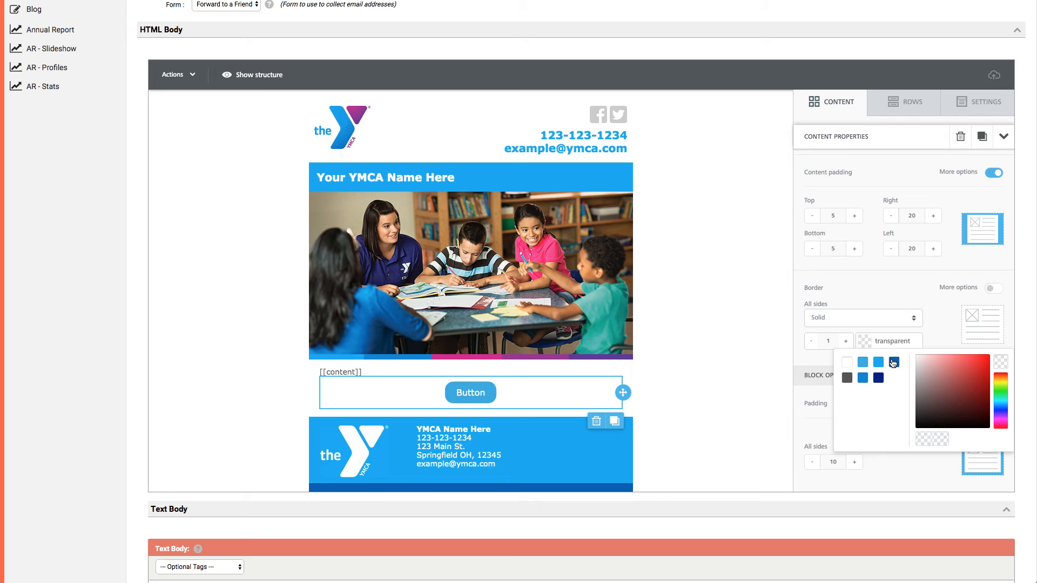
click(895, 365)
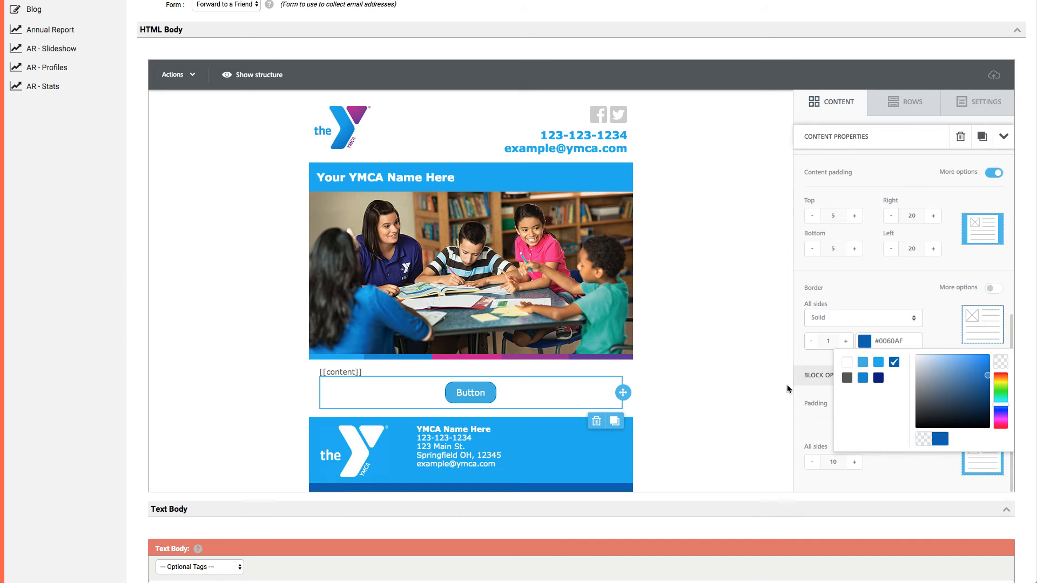
Set the button's border thickness to 2, and try block padding of 15 before returning it to 10.
click(811, 341)
click(846, 342)
click(846, 342)
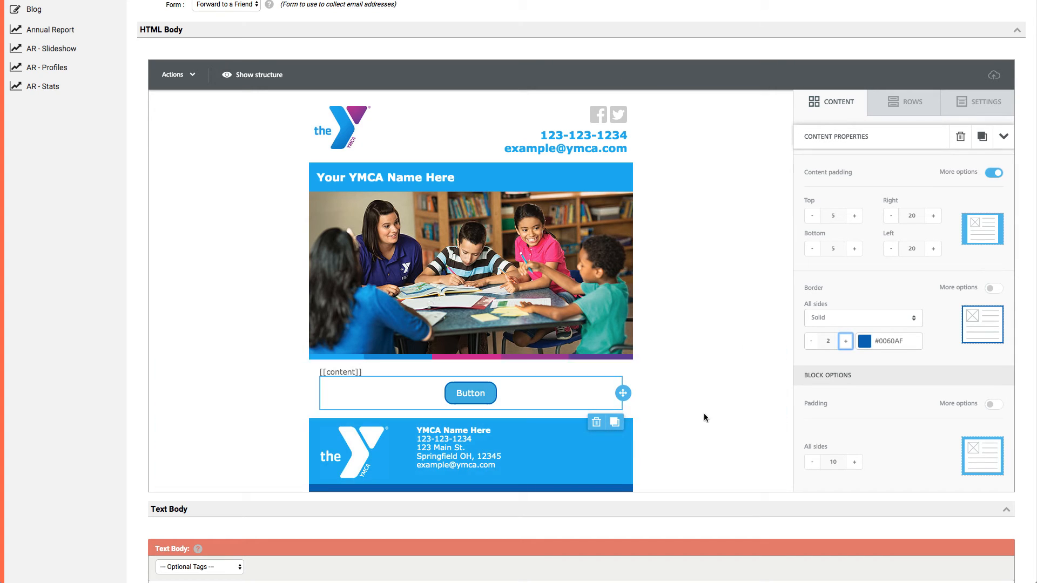
click(854, 461)
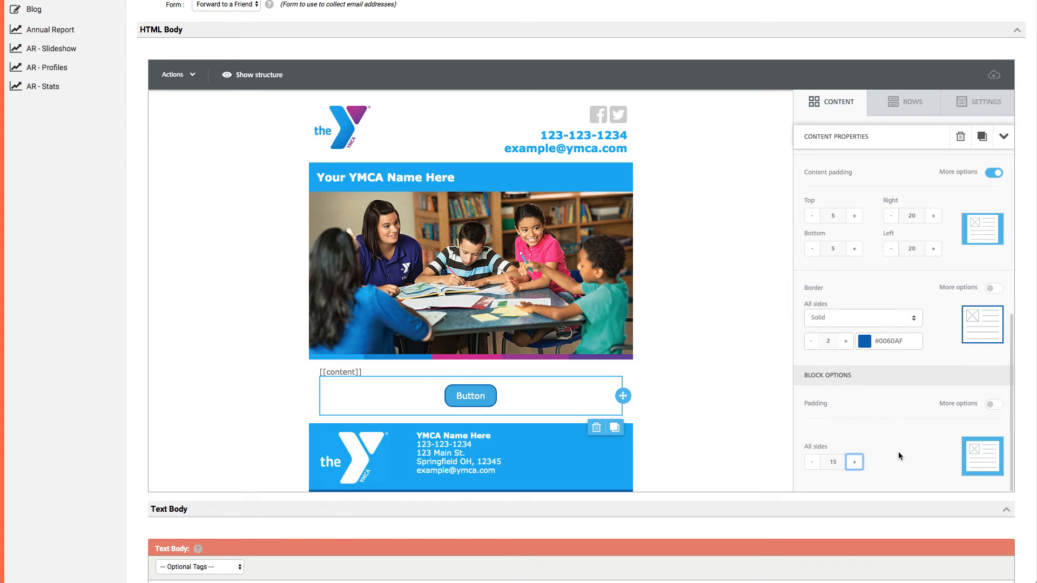
click(811, 461)
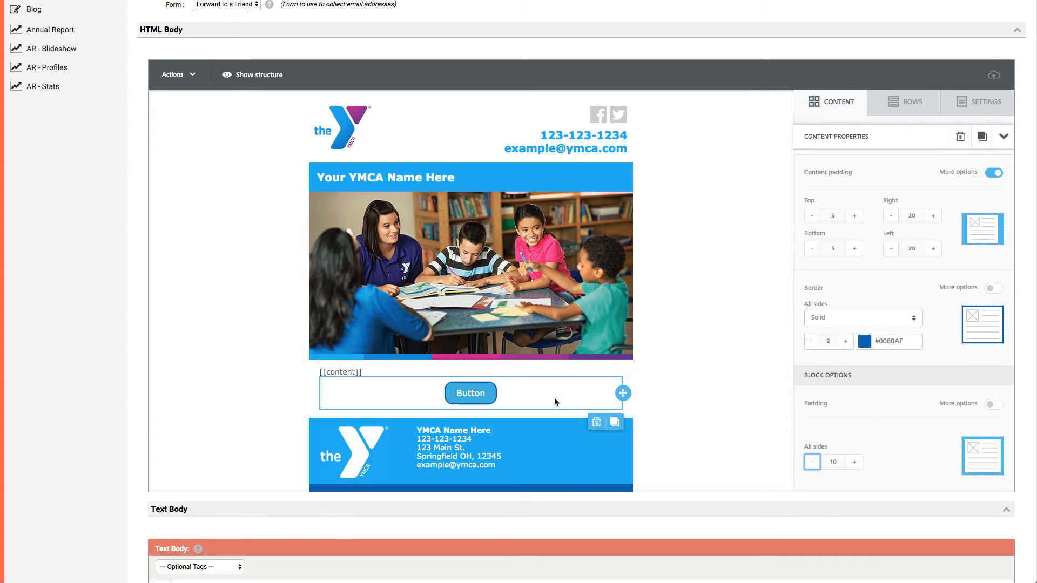
Delete the button block below the [[content]] text and show the available content blocks.
click(597, 421)
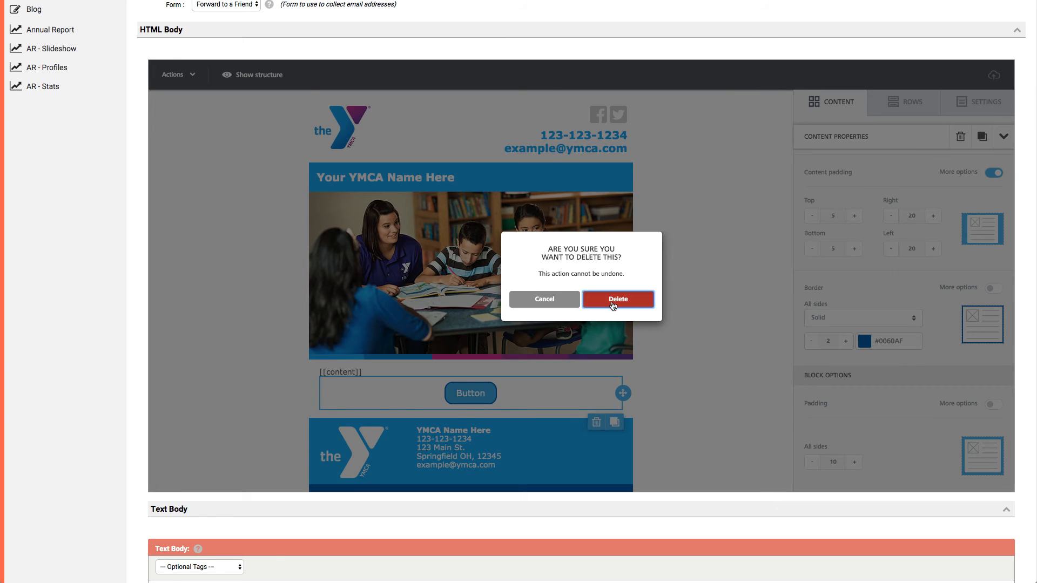
click(620, 298)
click(831, 102)
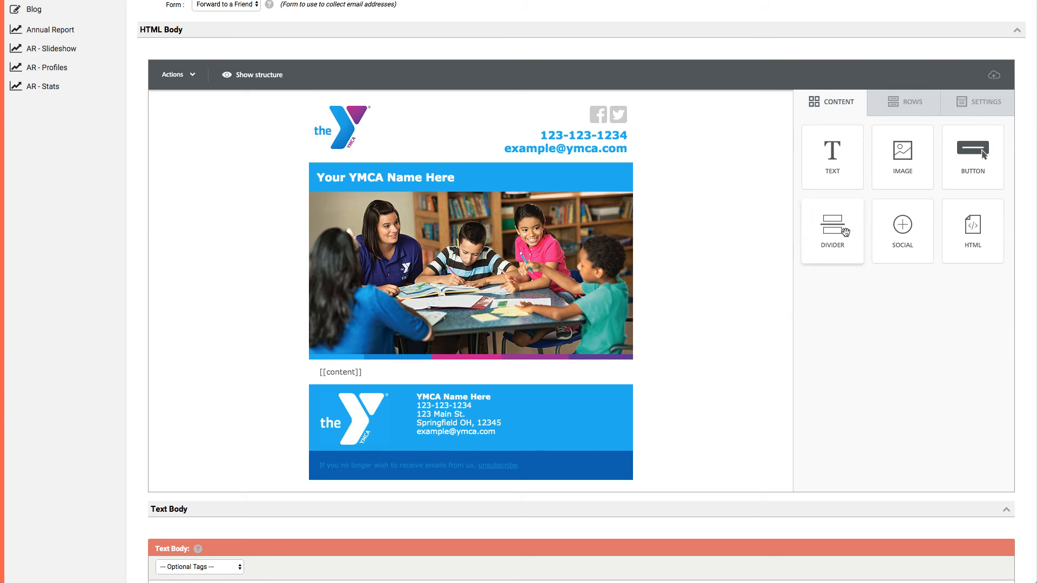
Add a divider block directly below the [[content]] text and set its solid line's thickness to 3.
drag(845, 233, 432, 381)
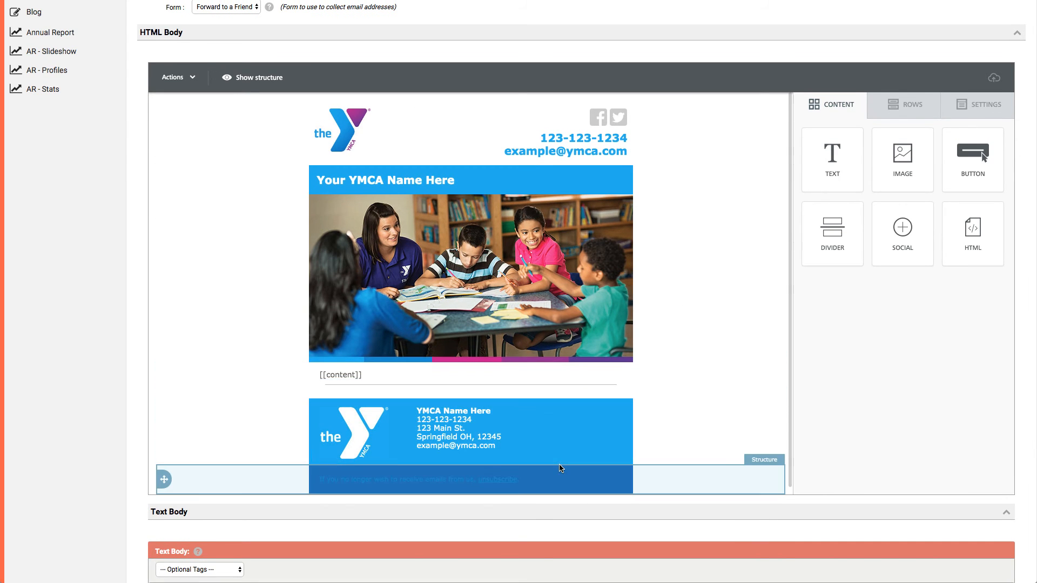
click(535, 388)
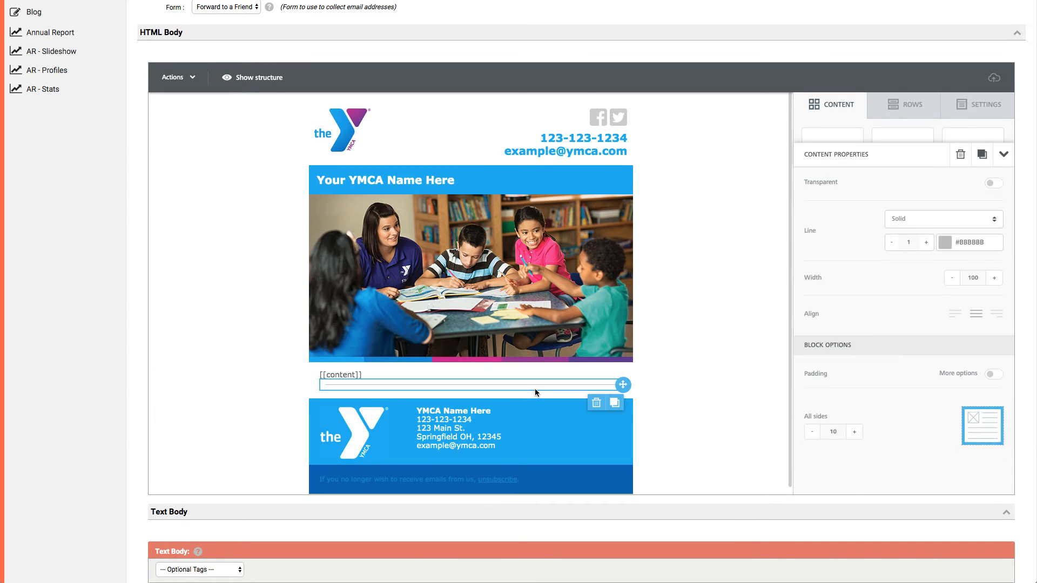
click(914, 206)
click(855, 204)
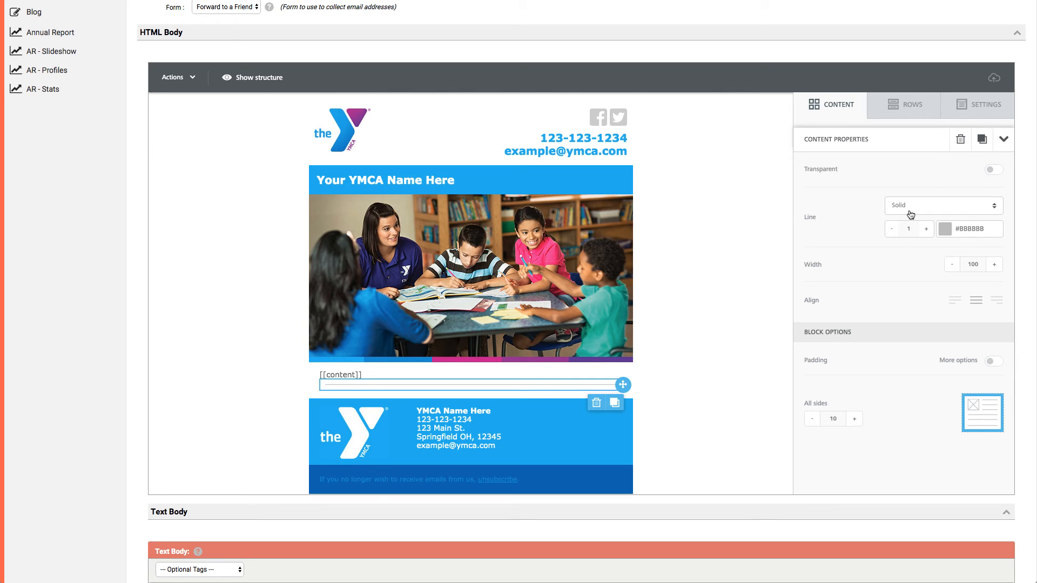
click(926, 228)
click(926, 229)
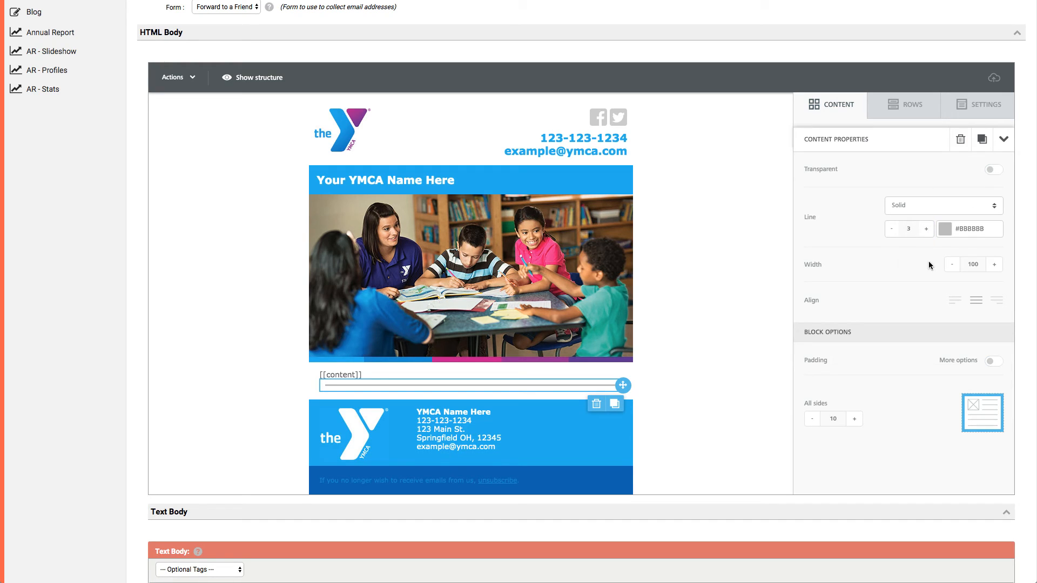
Try a narrower width for the divider and return it to 100.
click(994, 266)
click(955, 266)
click(953, 264)
click(995, 265)
click(996, 266)
click(997, 266)
click(997, 266)
Try padding of 0 on all sides of the divider and return it to 10.
click(807, 422)
click(812, 419)
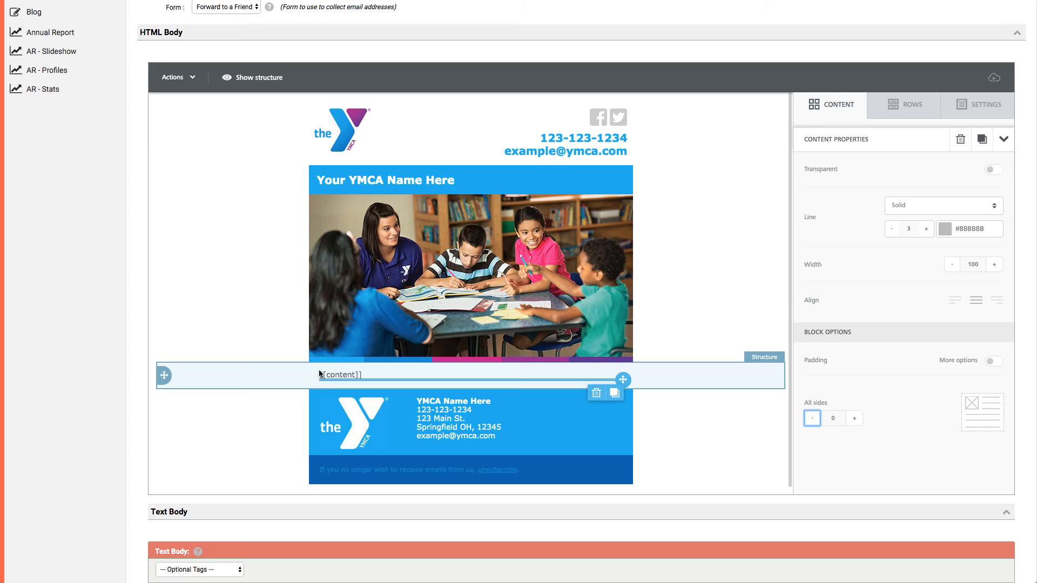
click(856, 420)
click(858, 423)
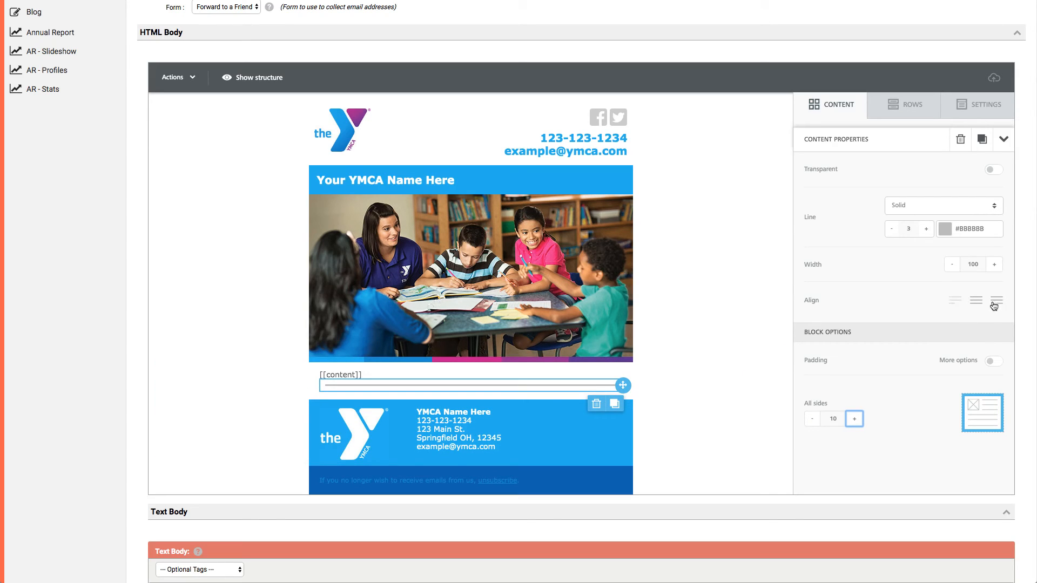
Try left and right alignment on a narrower divider, keeping it left-aligned and restoring its width to 100.
click(955, 306)
click(951, 269)
click(951, 270)
click(996, 301)
click(954, 304)
click(994, 264)
click(994, 264)
Delete the divider block and show the available content blocks.
click(596, 404)
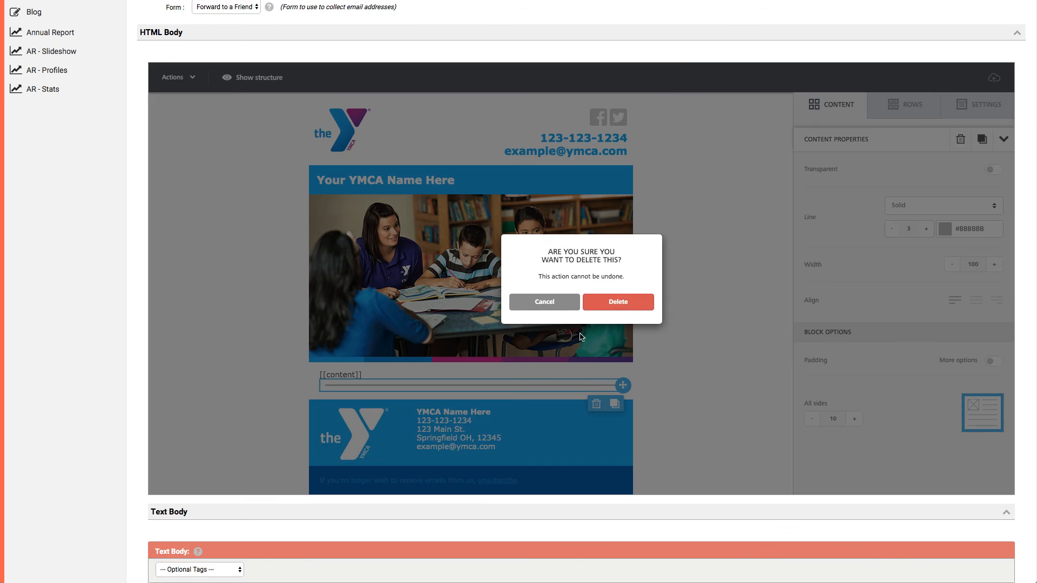
click(608, 312)
click(834, 105)
Add an HTML block directly below the [[content]] text and try hiding it on desktop and on mobile.
drag(974, 231, 470, 384)
click(548, 382)
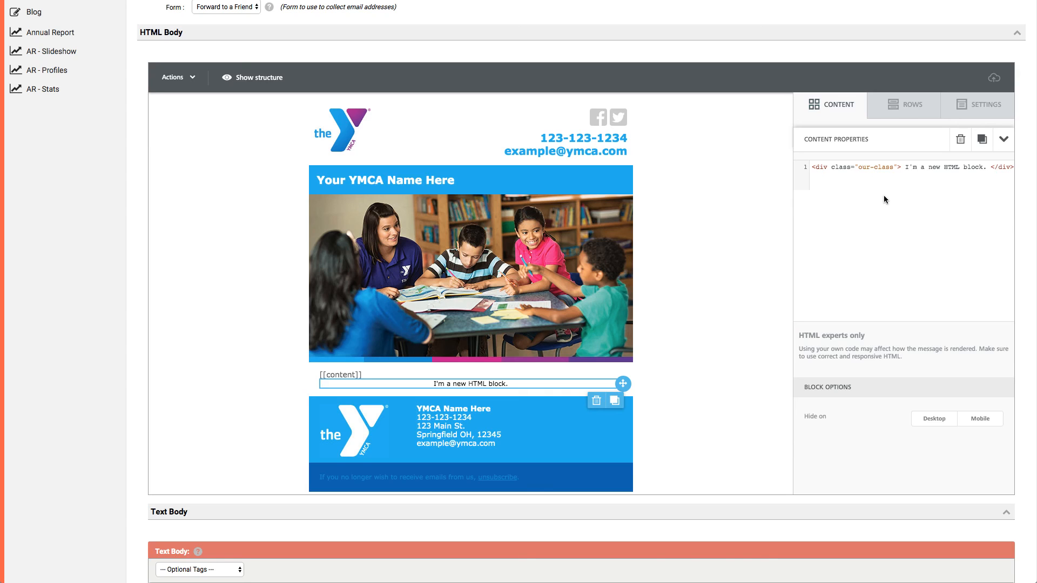
click(943, 421)
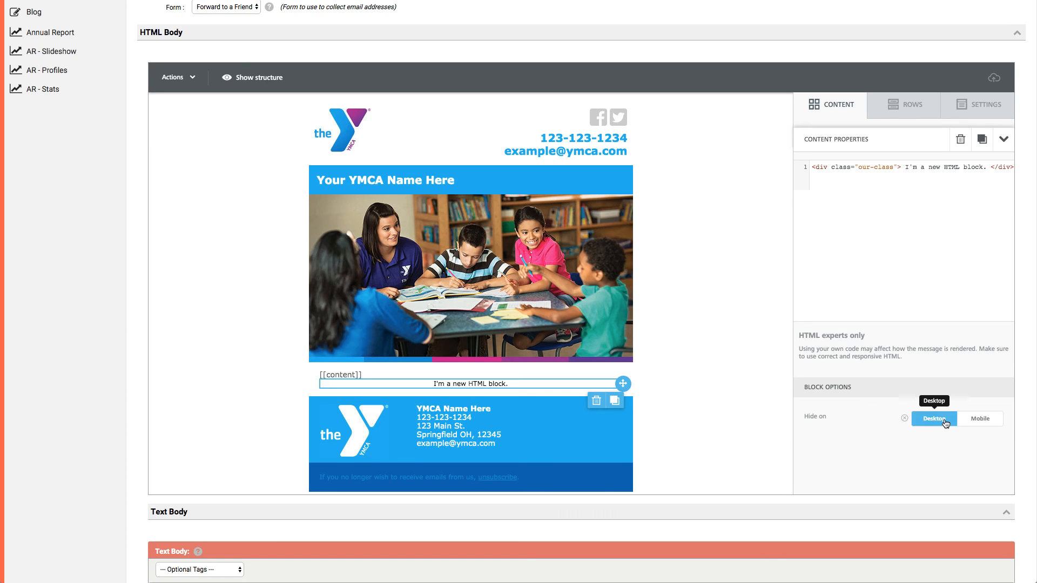
click(979, 420)
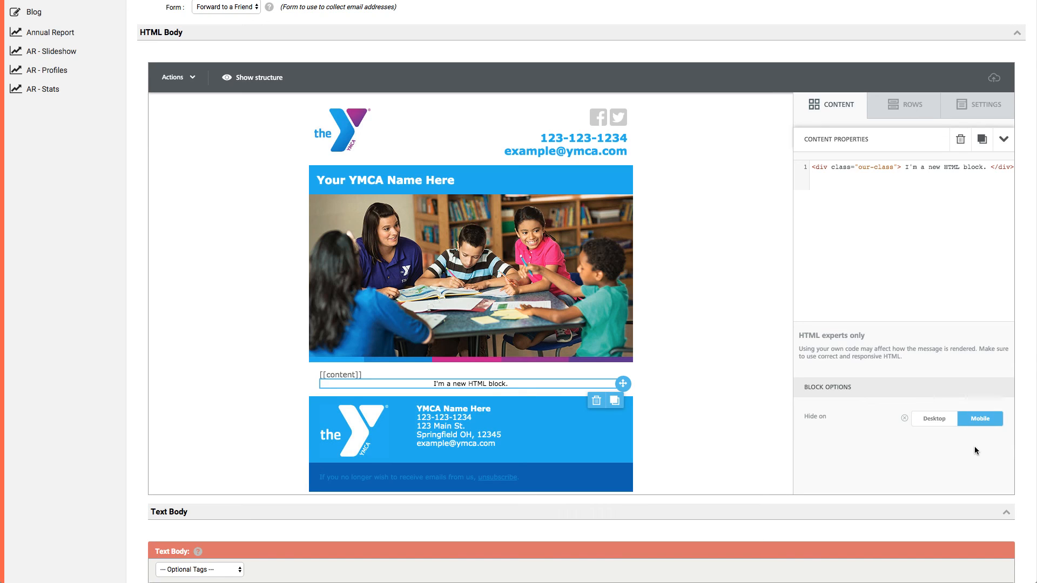
click(947, 425)
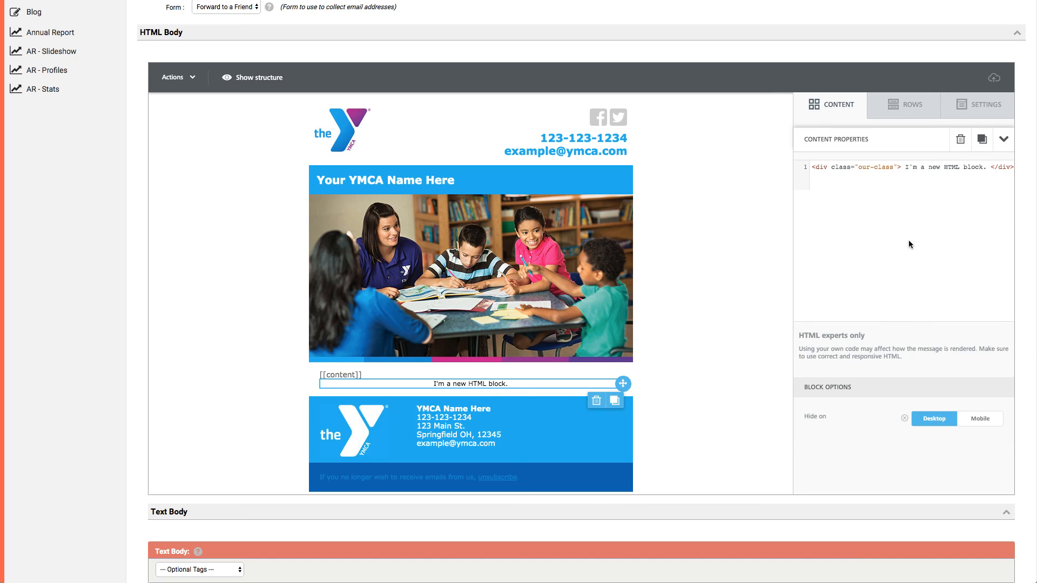
Delete the HTML block and show the available content blocks.
click(596, 400)
click(617, 303)
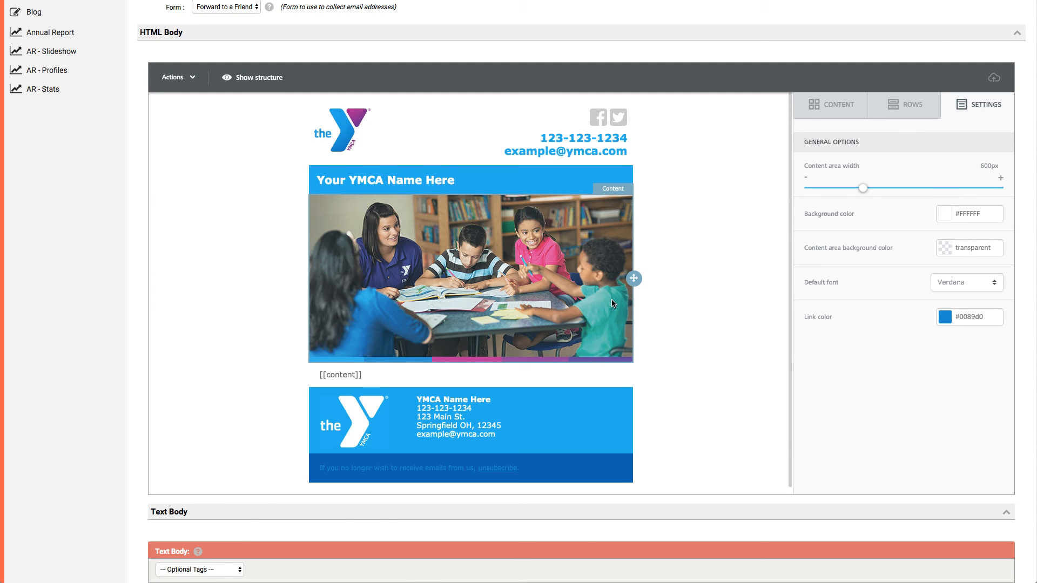
click(828, 110)
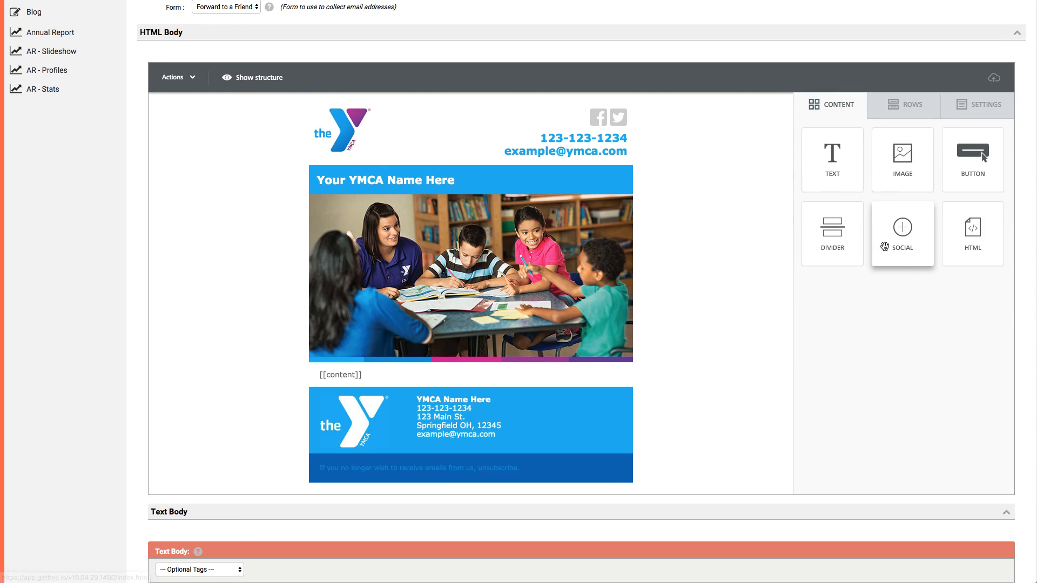